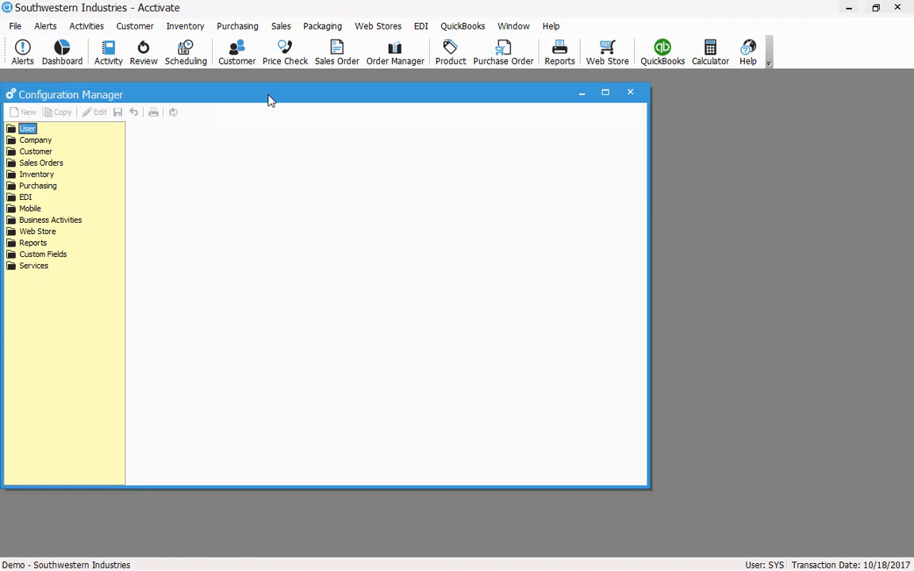
Step: Open the sales order options in the Configuration Manager, make them editable and save them
left_click_drag(269, 98, 365, 100)
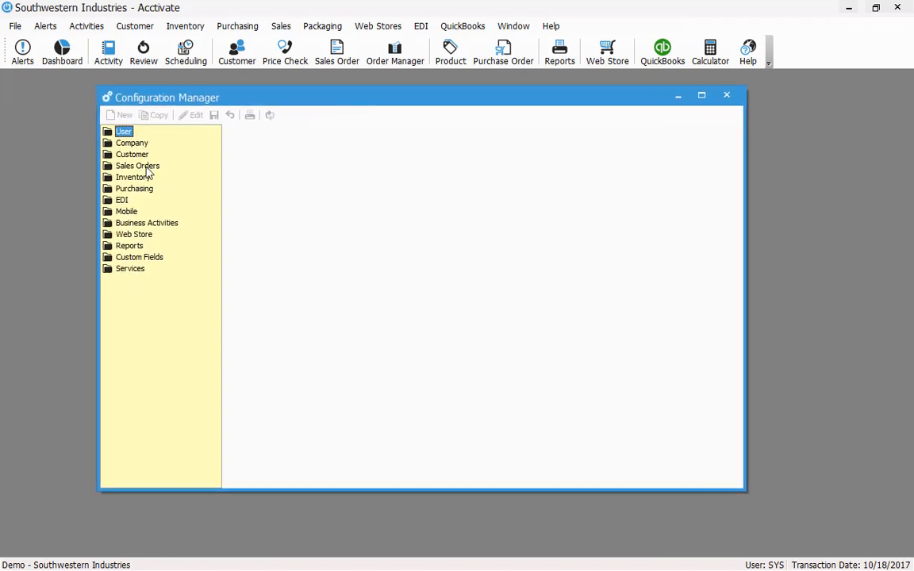
double_click(143, 167)
left_click(154, 179)
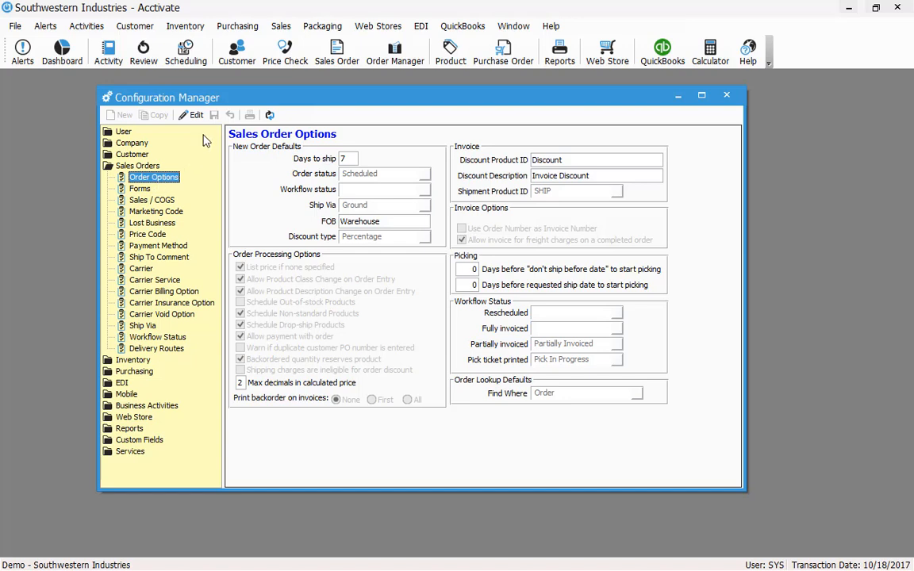
left_click(184, 115)
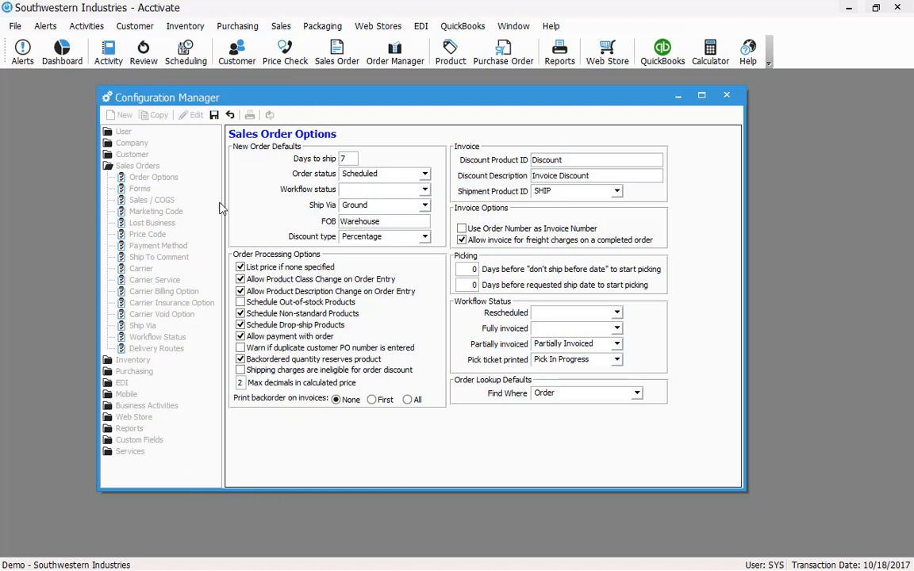
left_click(214, 116)
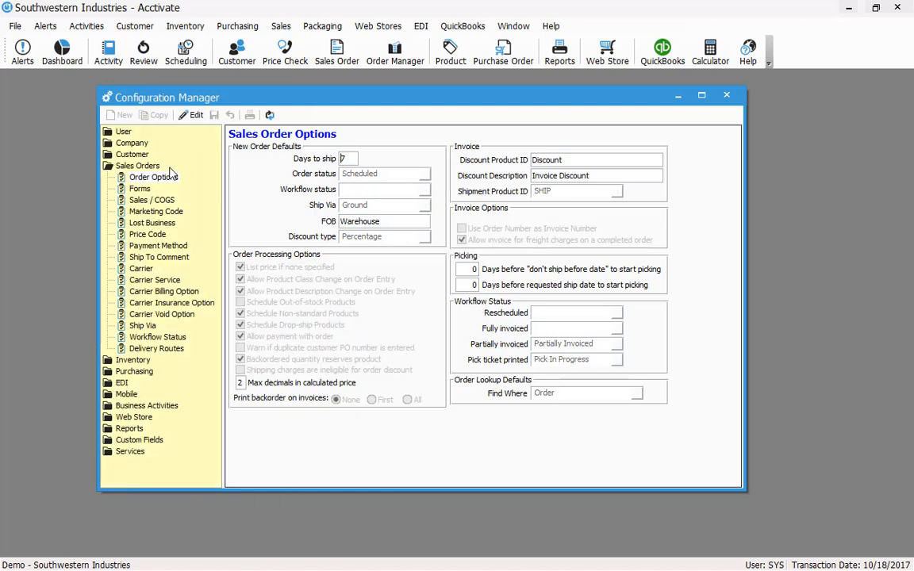
Step: Open the Purchasing Options for editing and review the choices for the default order status
left_click(138, 166)
left_click(134, 188)
left_click(148, 199)
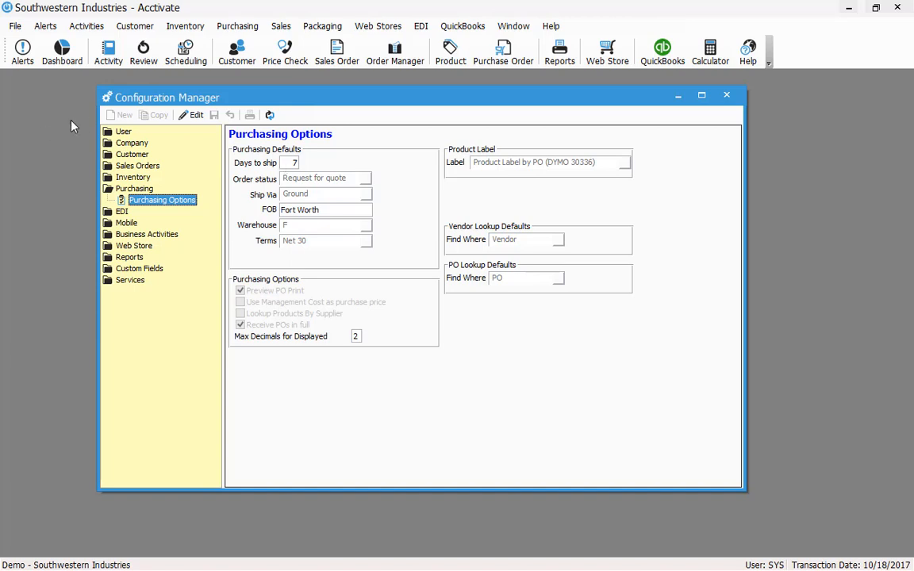
left_click(192, 115)
left_click(366, 181)
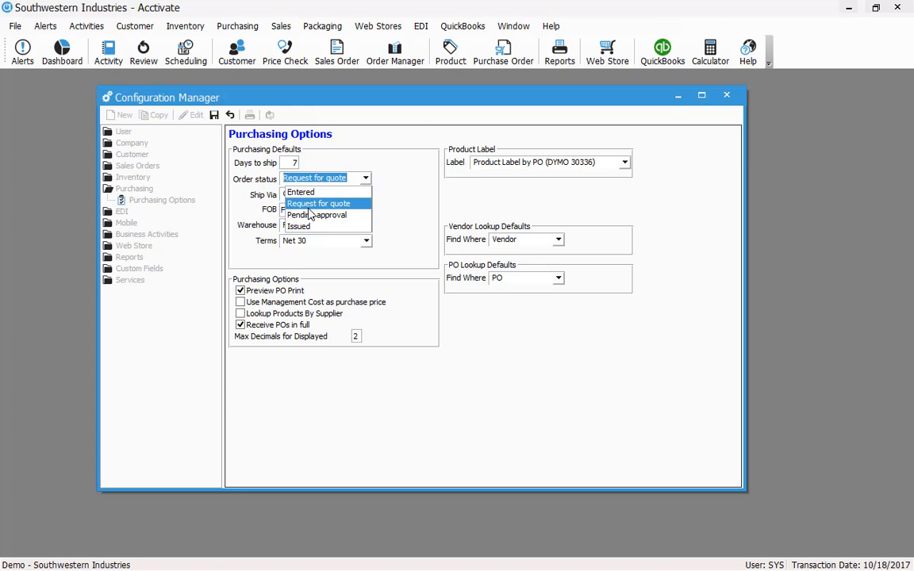
left_click(400, 203)
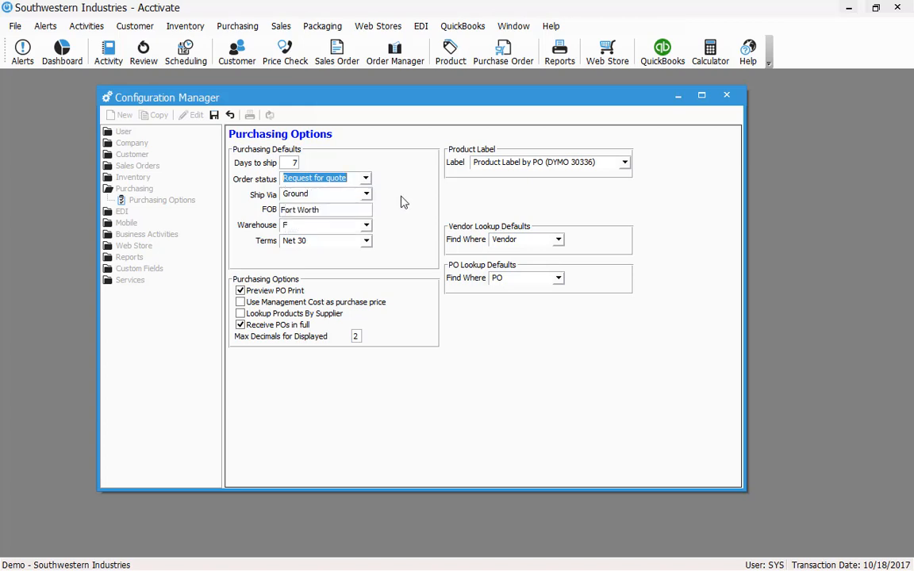
Step: Review the default warehouse choices, save the purchasing options and close the Configuration Manager
left_click(366, 226)
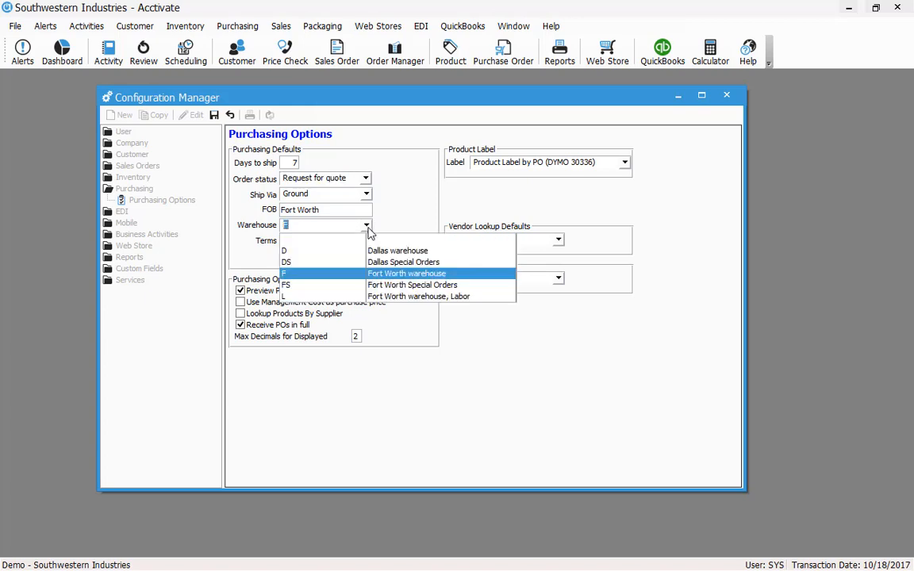
left_click(368, 229)
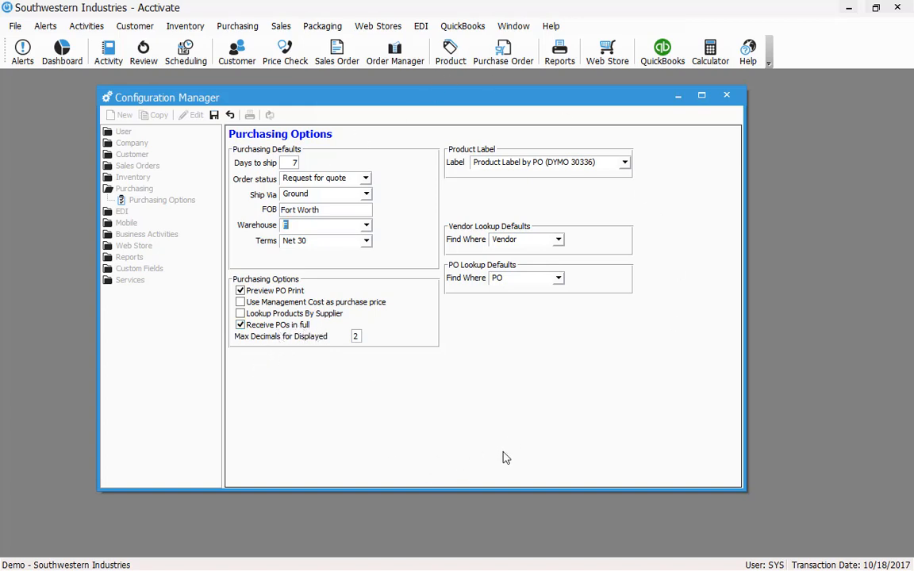
left_click(214, 115)
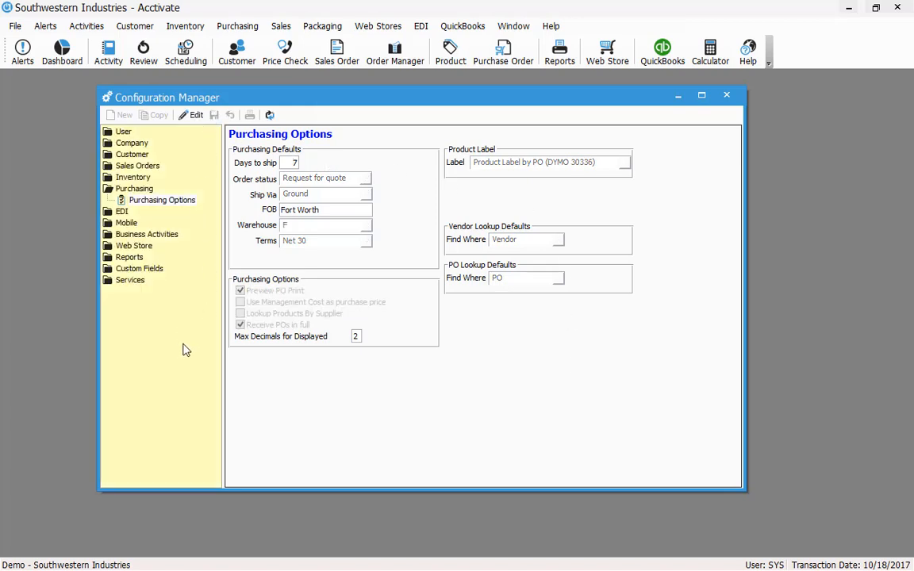
left_click(728, 98)
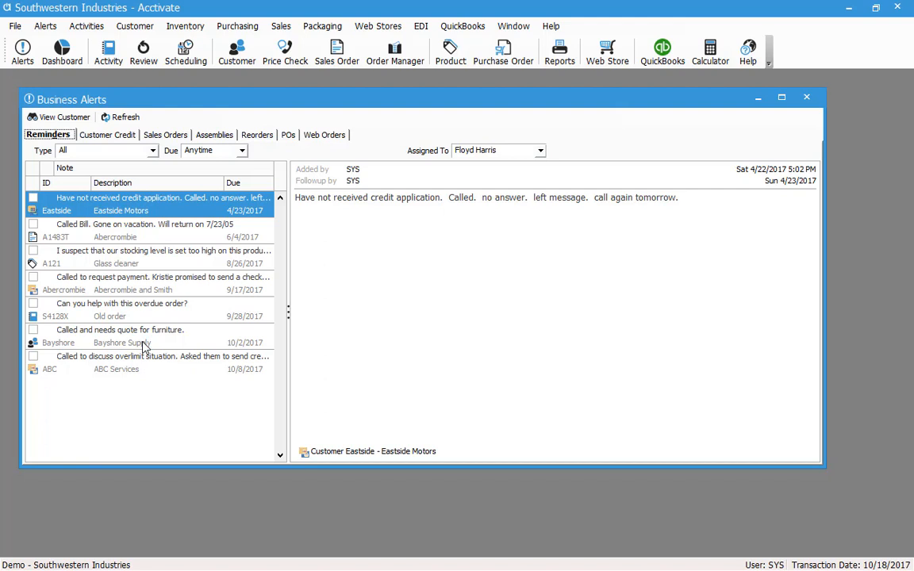
Step: Examine the glass cleaner's available, on-hand and suggested quantities, suggested cost and minimum and maximum stock in the reorder alerts
left_click(264, 137)
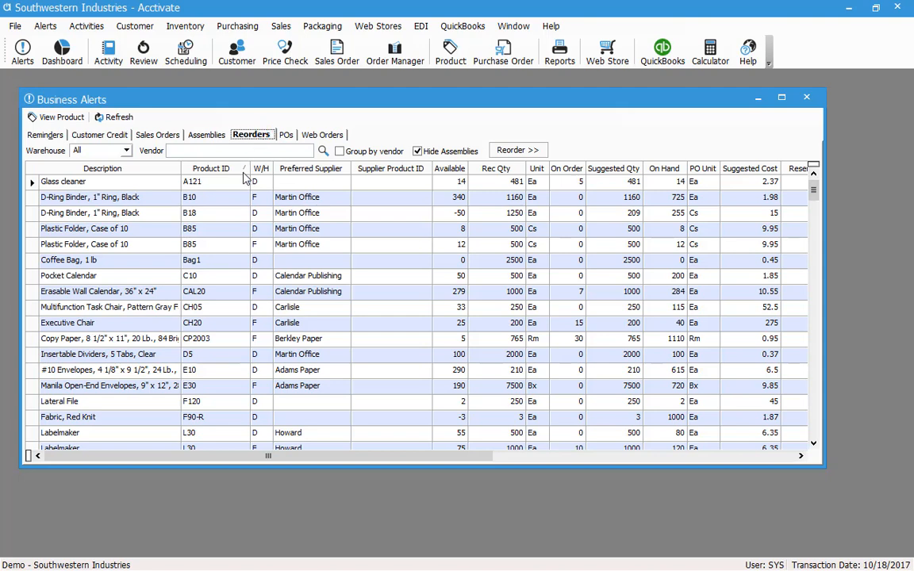
left_click(615, 181)
left_click_drag(369, 462, 615, 458)
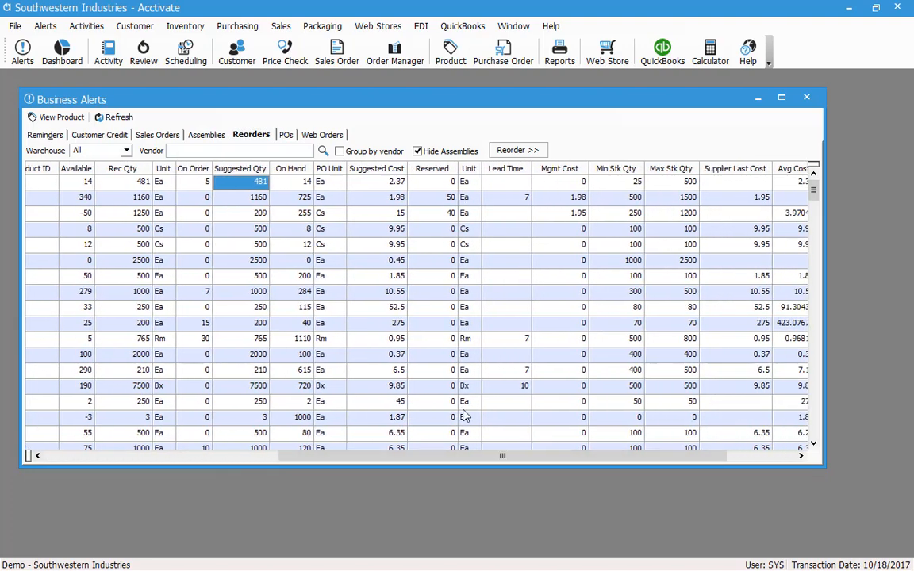
left_click(86, 183)
left_click(292, 186)
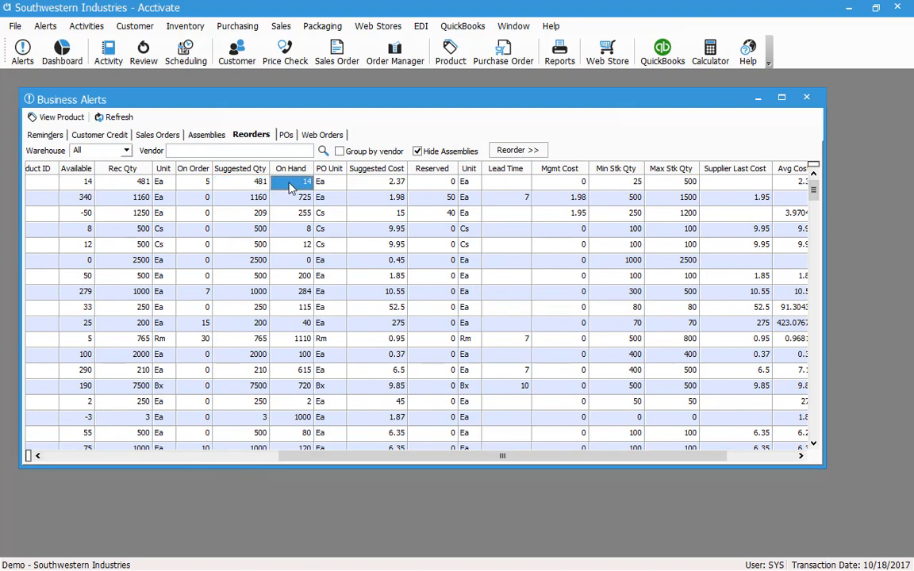
left_click(367, 186)
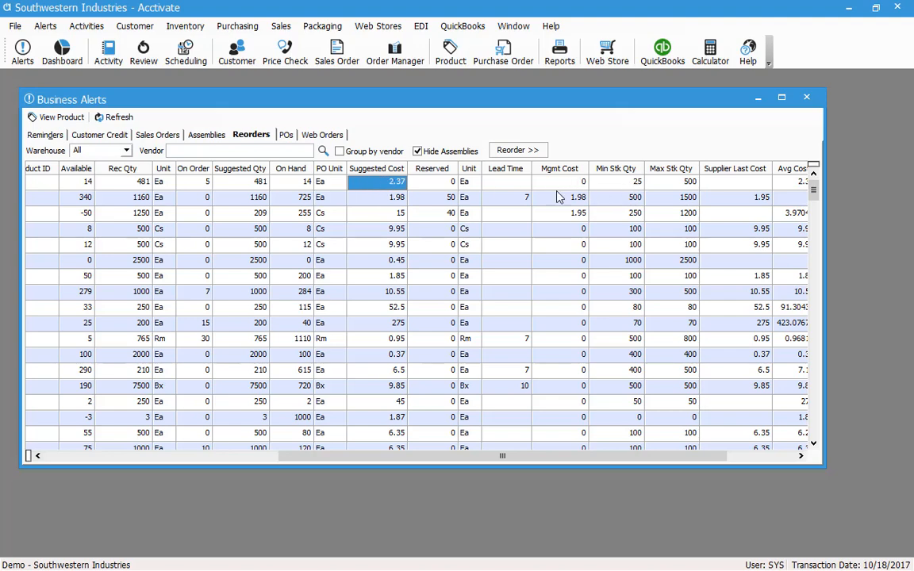
left_click(616, 182)
left_click(687, 183)
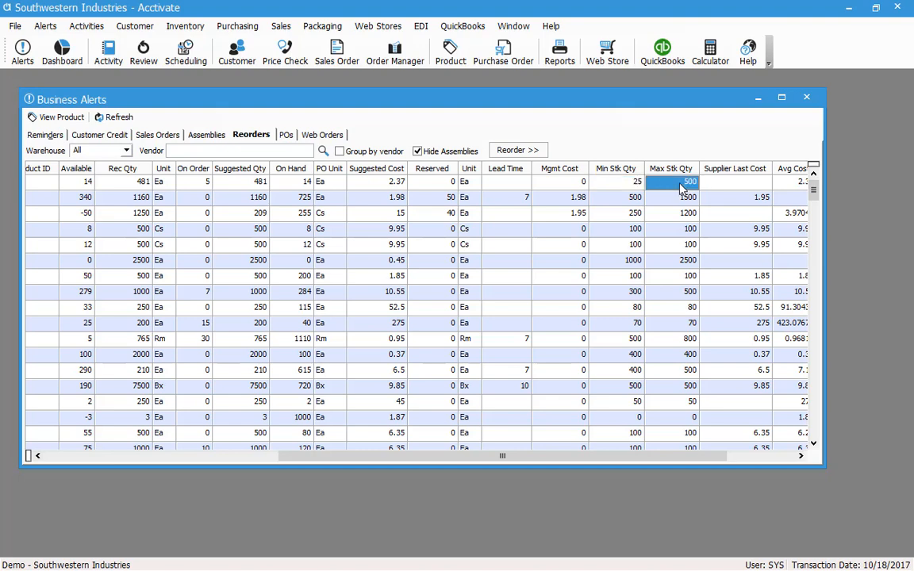
left_click_drag(623, 462, 750, 439)
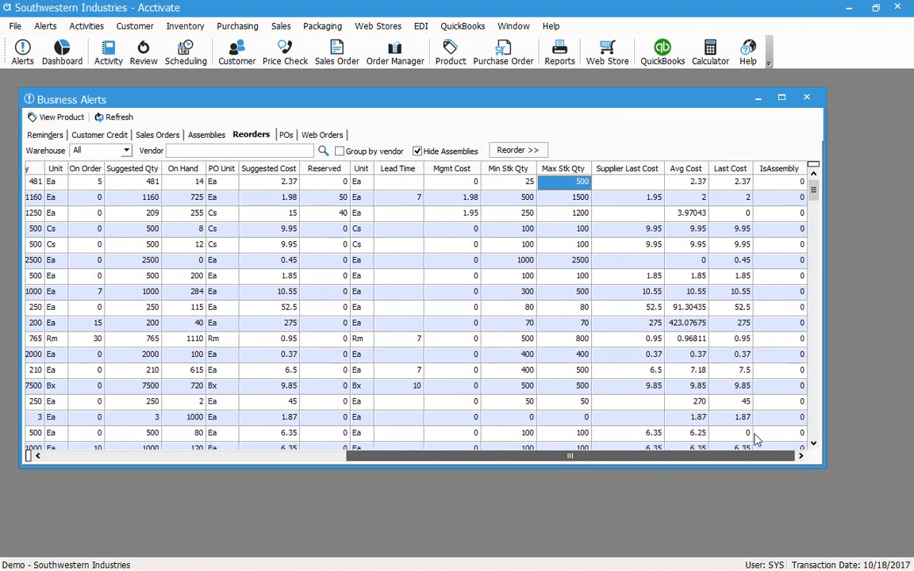
left_click_drag(744, 476, 226, 472)
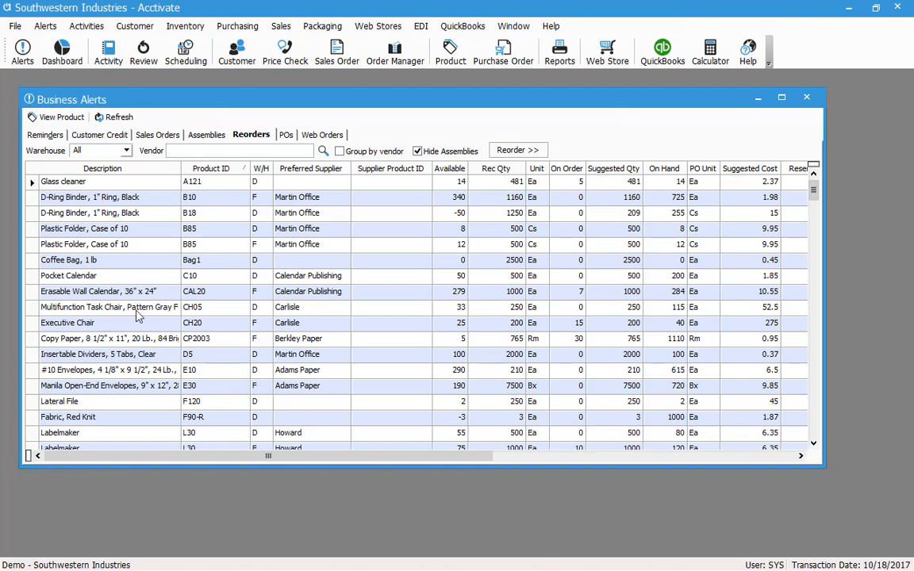
Step: Open the product record for A121 from the reorder alerts and arrange both windows so they can be compared
left_click(224, 185)
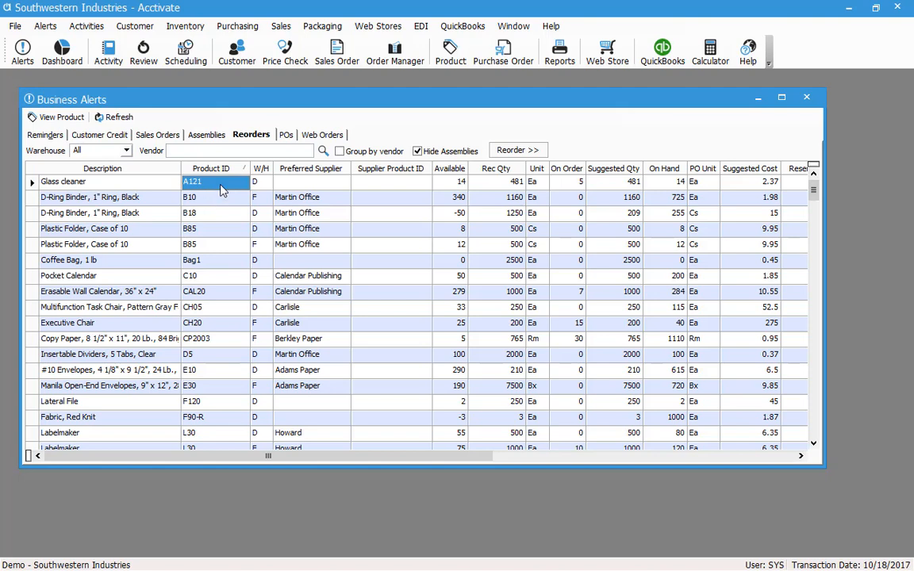
left_click(63, 117)
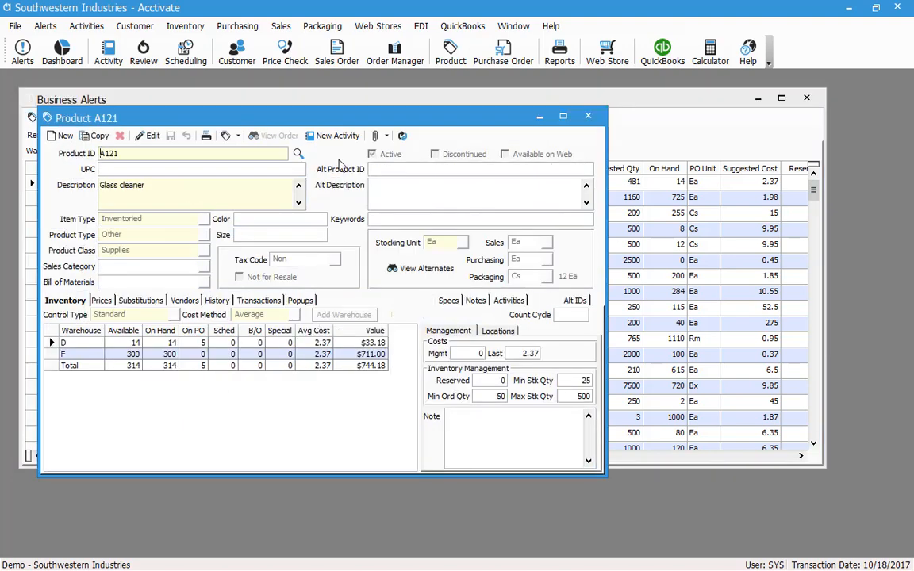
left_click_drag(338, 123, 367, 206)
left_click(320, 104)
left_click_drag(320, 104, 302, 91)
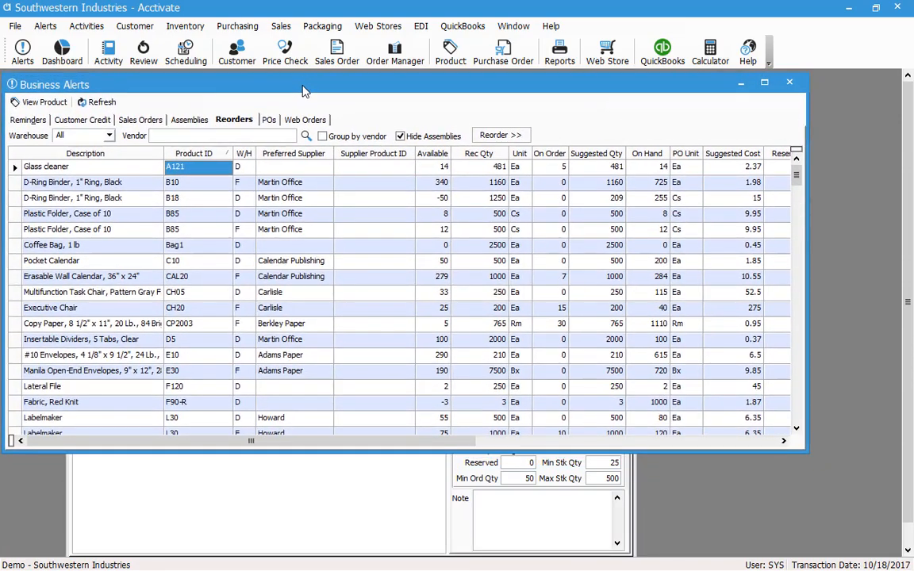
left_click(193, 478)
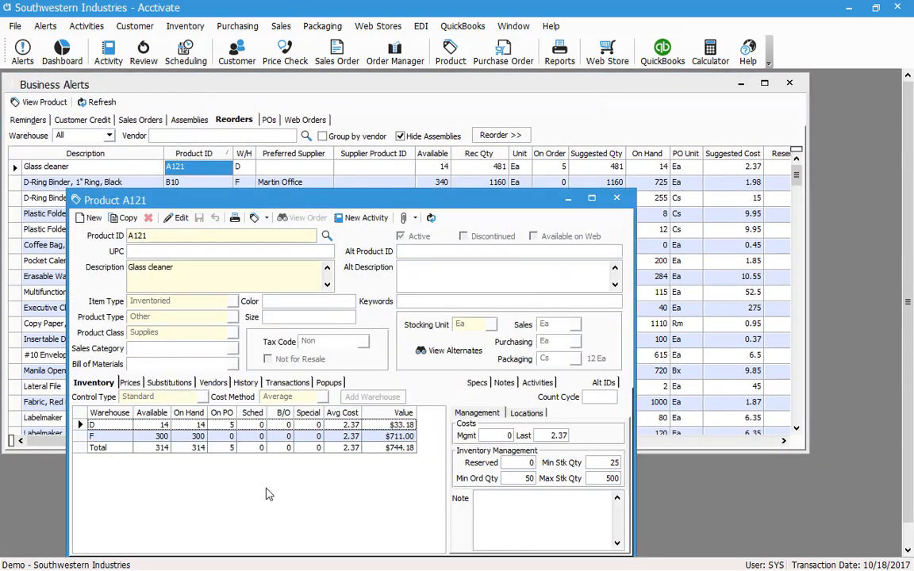
left_click_drag(442, 203, 450, 198)
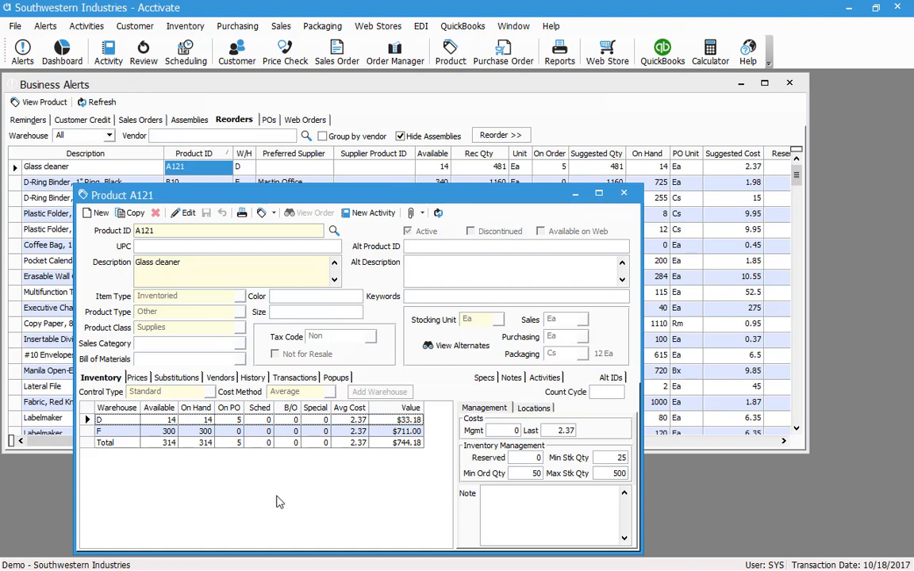
Step: Check warehouse D's stock quantities and its minimum stock quantity in the A121 product record
left_click(200, 419)
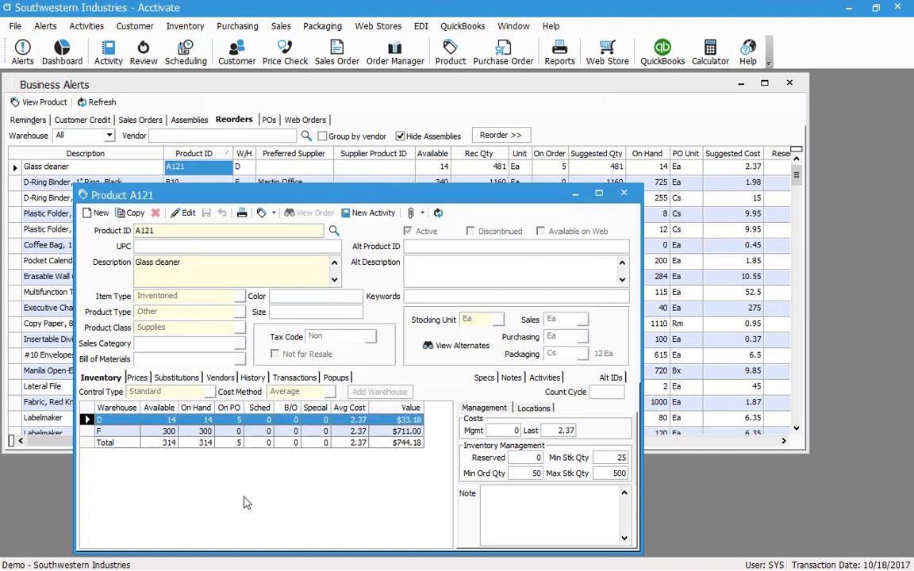
left_click(599, 458)
double_click(599, 458)
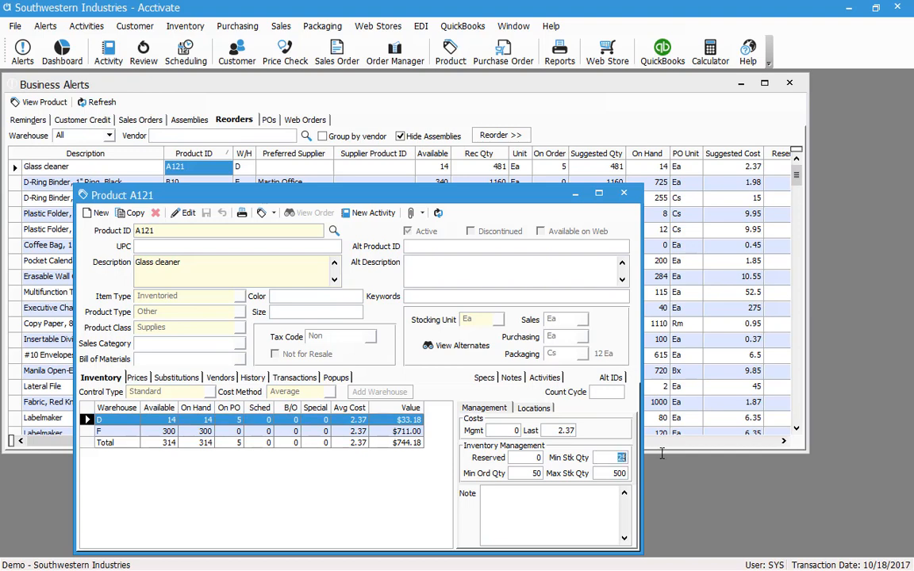
left_click(605, 460)
Step: Set the reserved quantity of product A121 in warehouse D to 10 and save the record
left_click(182, 212)
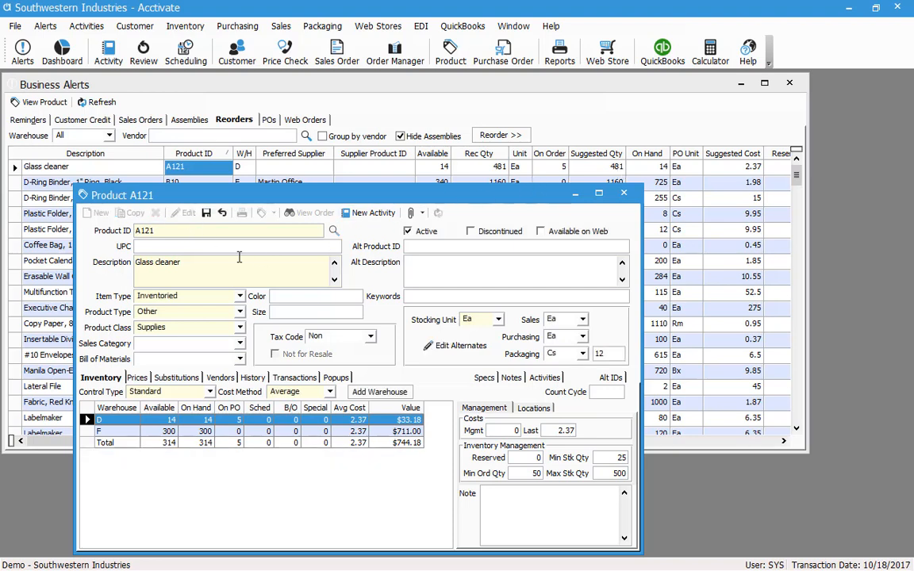
left_click(529, 460)
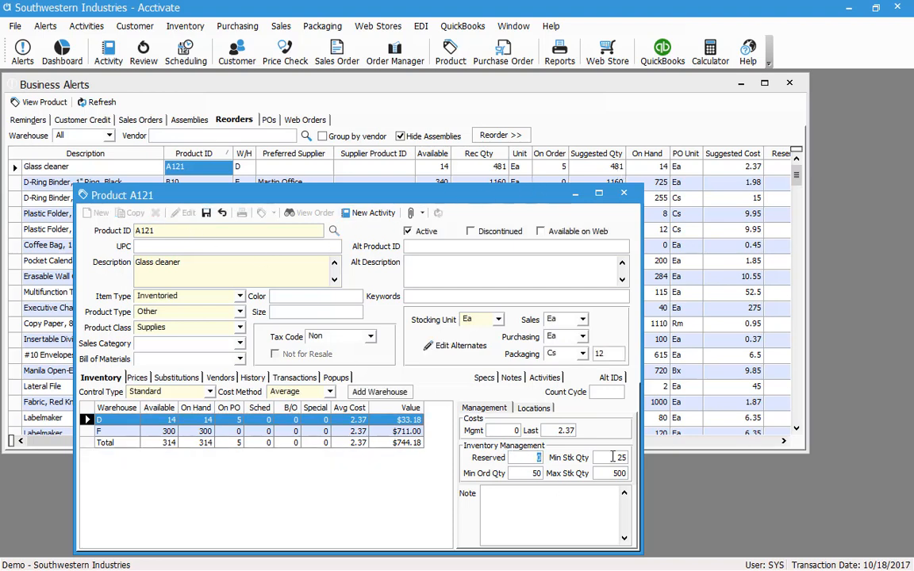
left_click(205, 212)
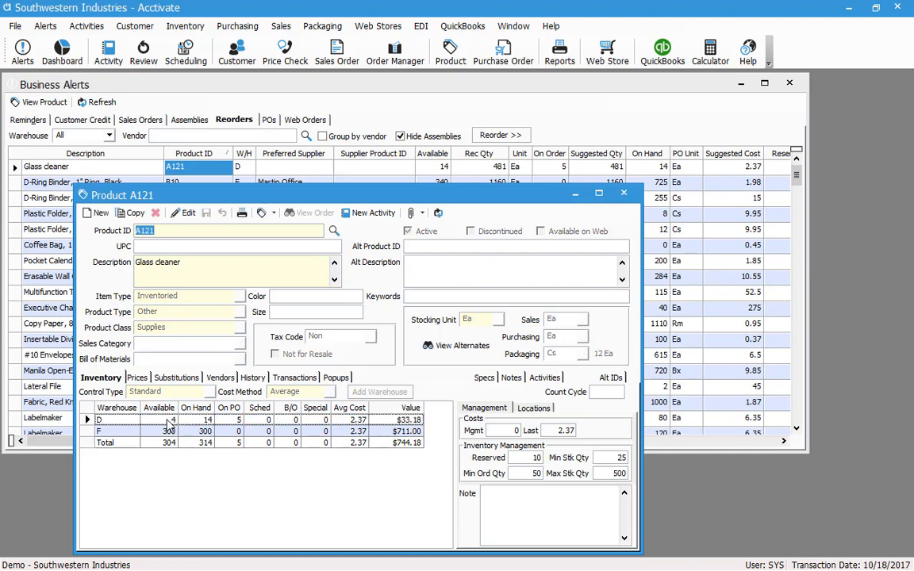
Step: Refresh the reorder alerts to check A121's suggested quantity, and view the product's inventory management settings for warehouse F
left_click(104, 110)
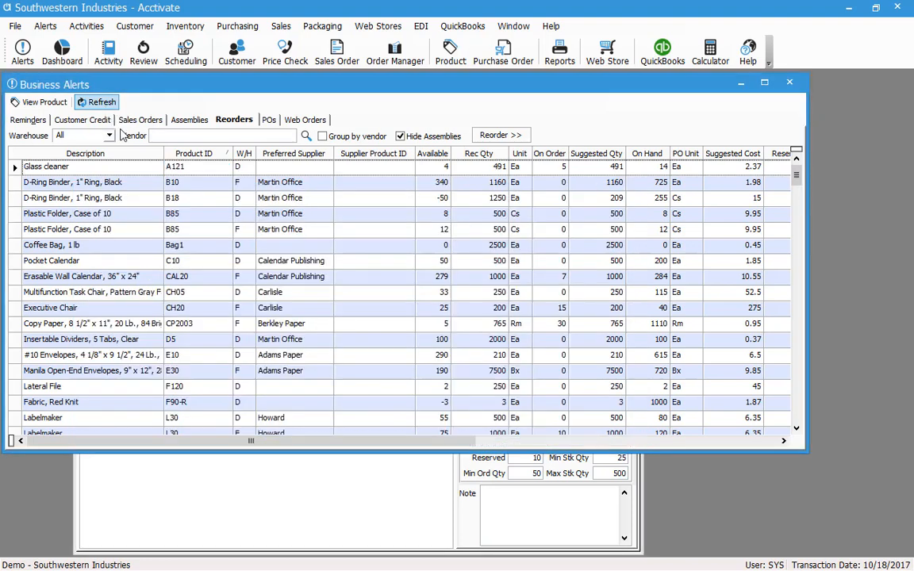
left_click(618, 167)
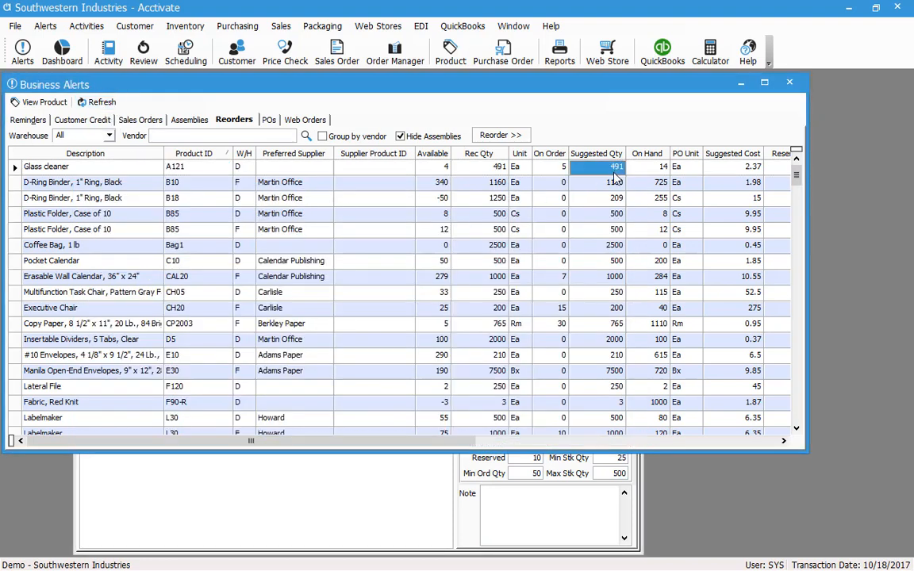
left_click(352, 524)
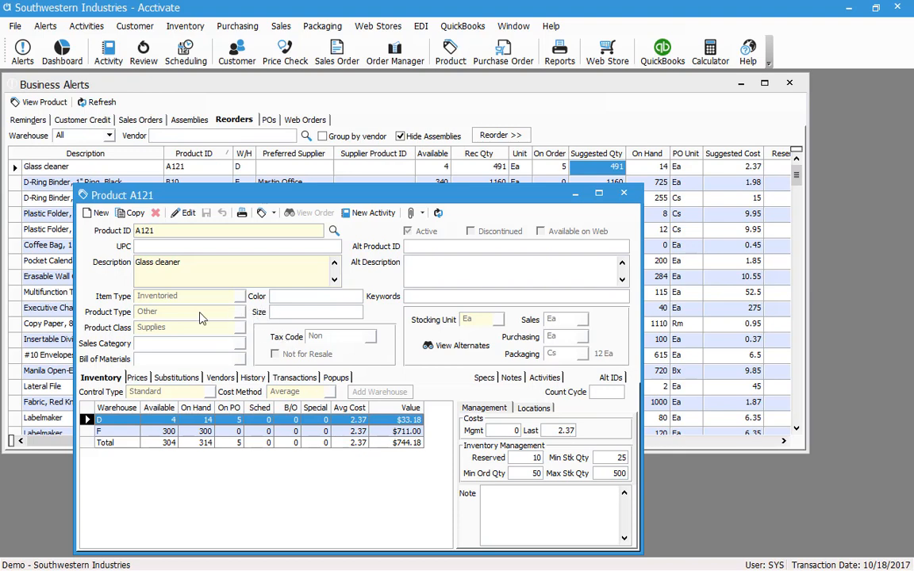
left_click(88, 431)
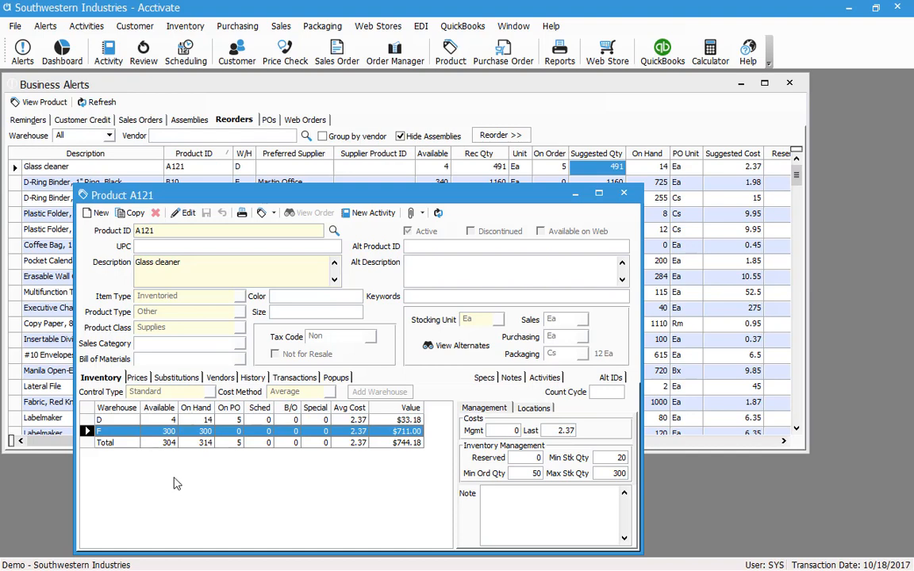
Step: Return to the reorder alerts and sort them by Product ID in descending order, and back in ascending order
left_click(281, 85)
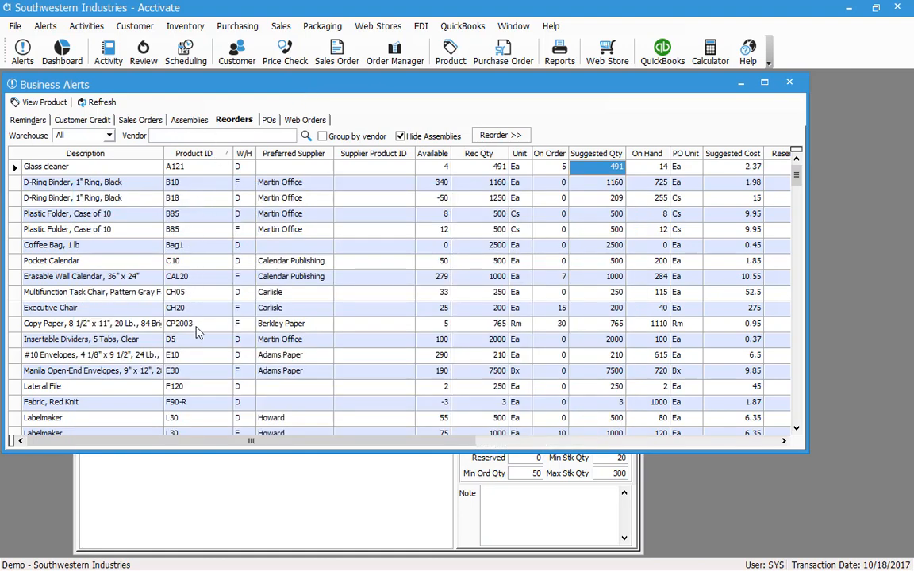
left_click(207, 154)
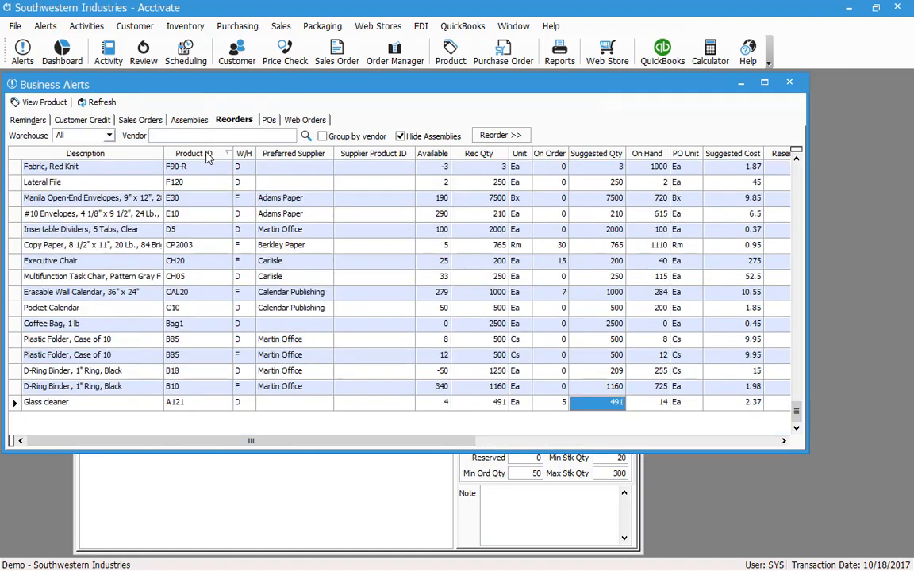
left_click(205, 155)
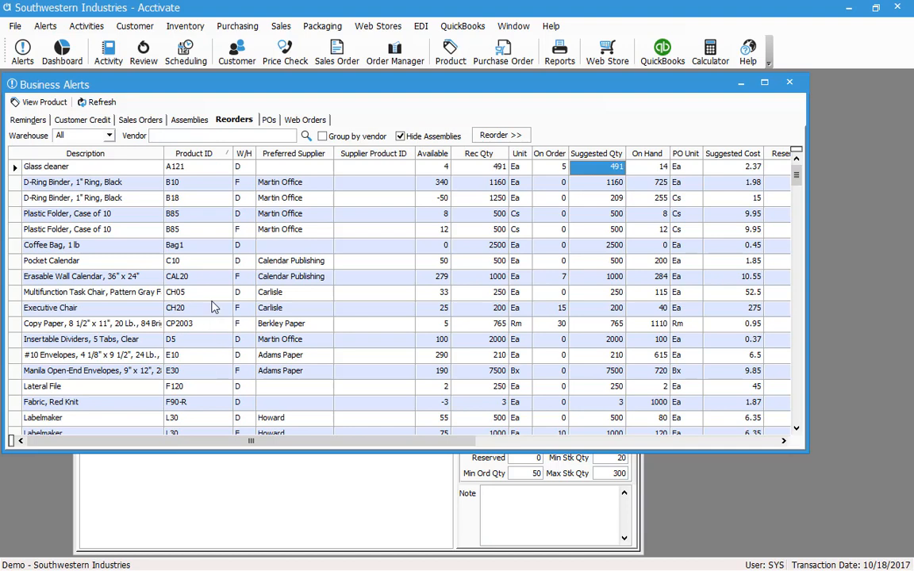
Step: Check the reorder grid's print and export options, and view product A121's inventory management settings for warehouse D
right_click(214, 237)
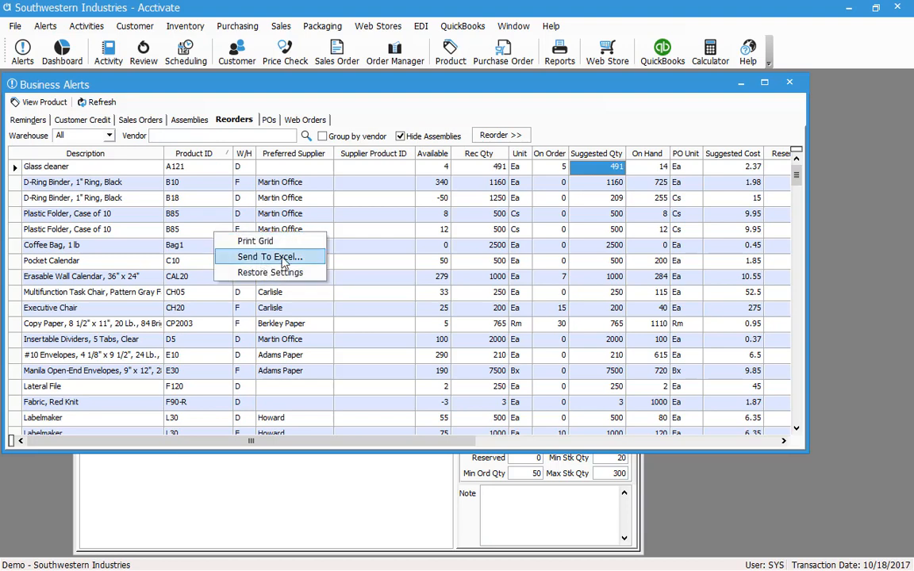
left_click(147, 237)
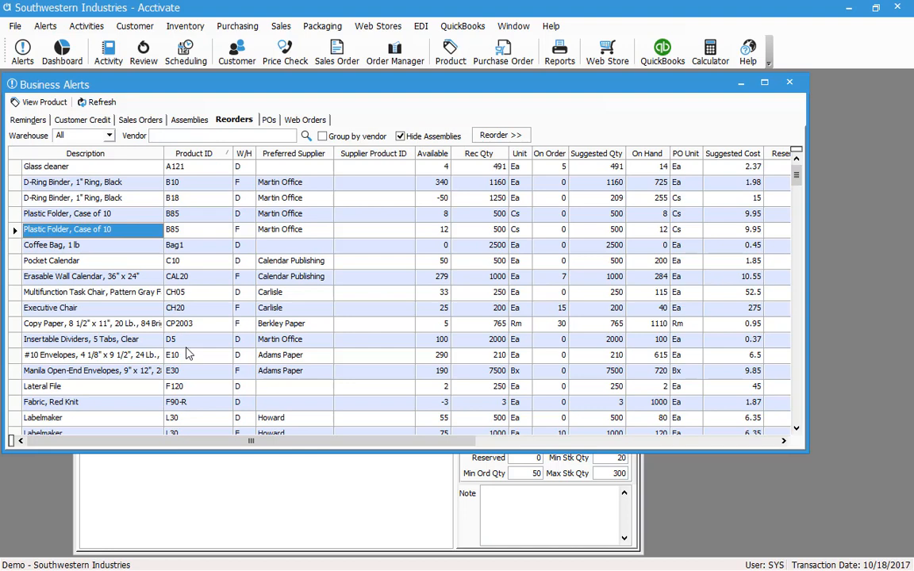
left_click(228, 512)
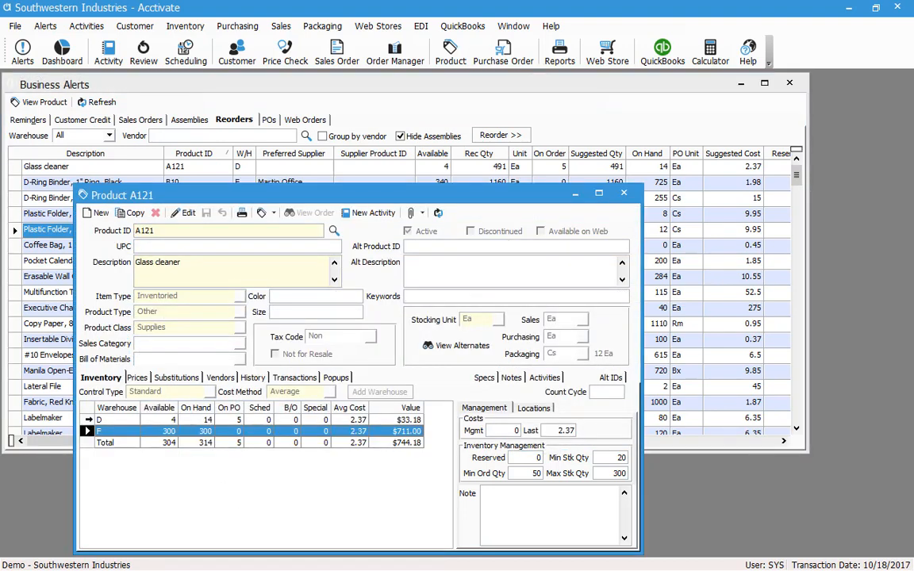
left_click(87, 420)
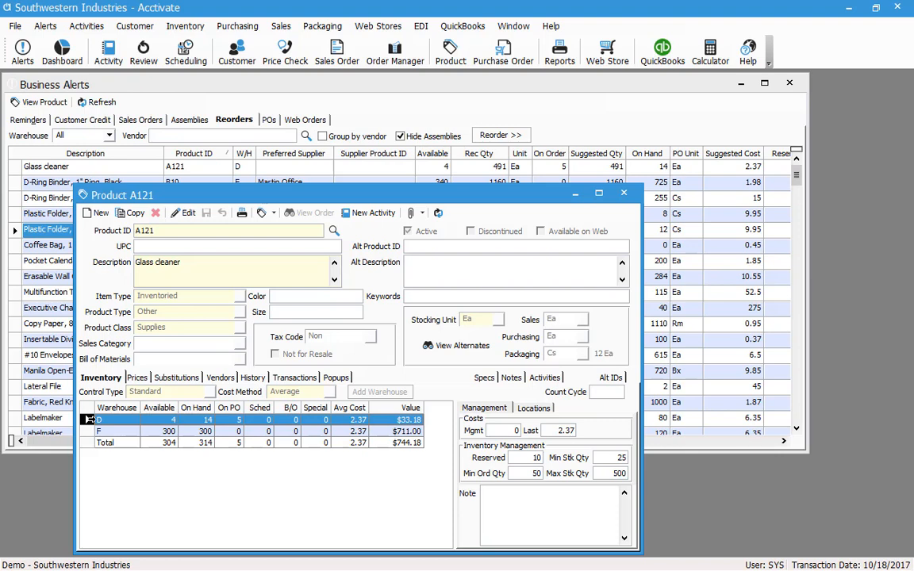
left_click(54, 236)
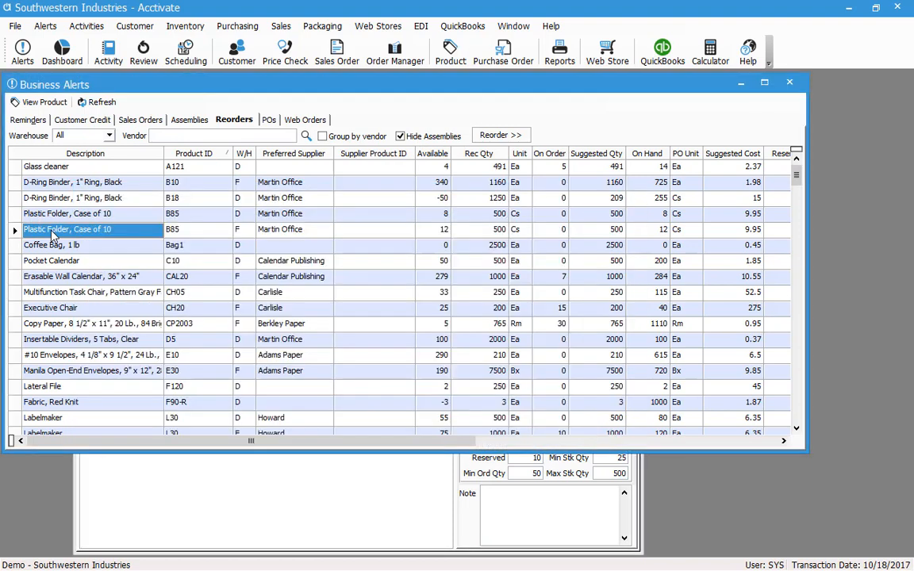
Step: Open product F120 from the reorder alerts and view its inventory management settings for warehouse D
left_click(195, 388)
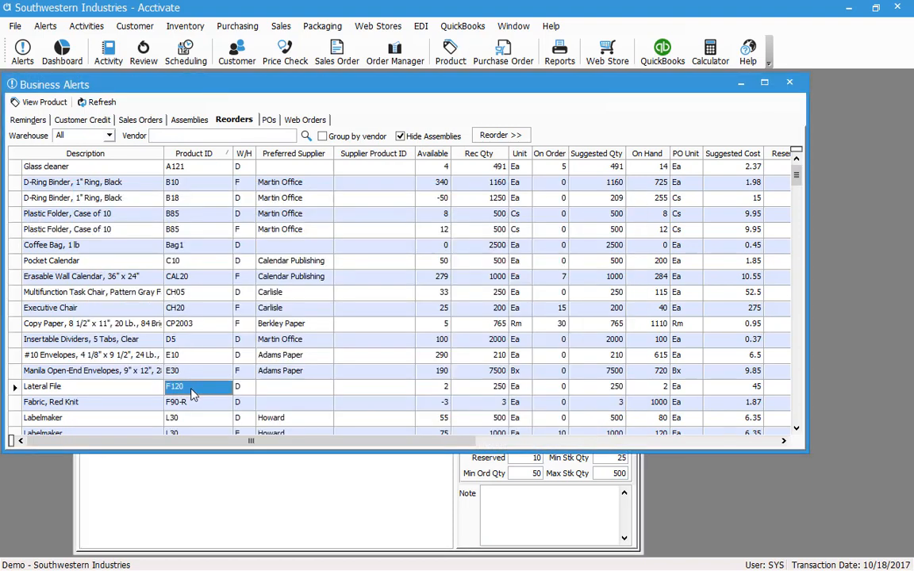
double_click(190, 387)
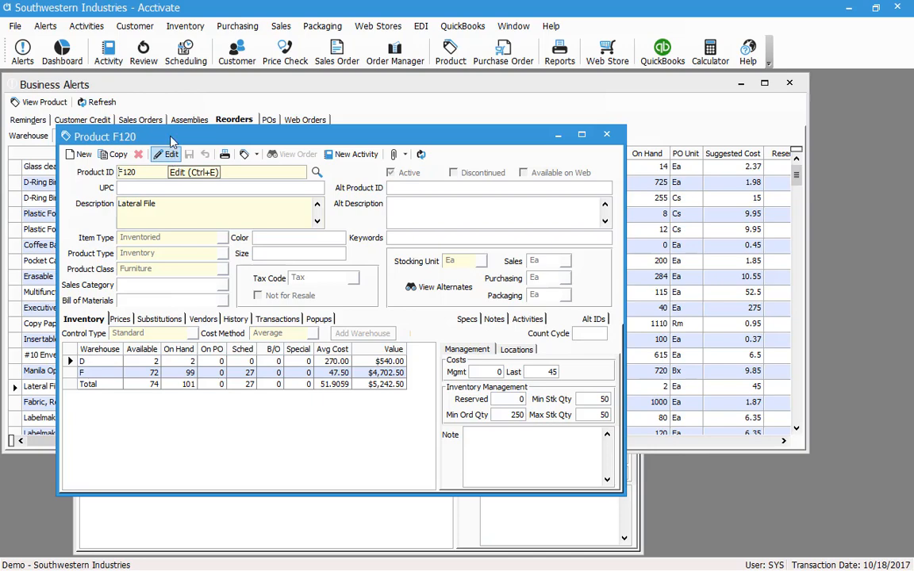
left_click_drag(183, 142, 329, 172)
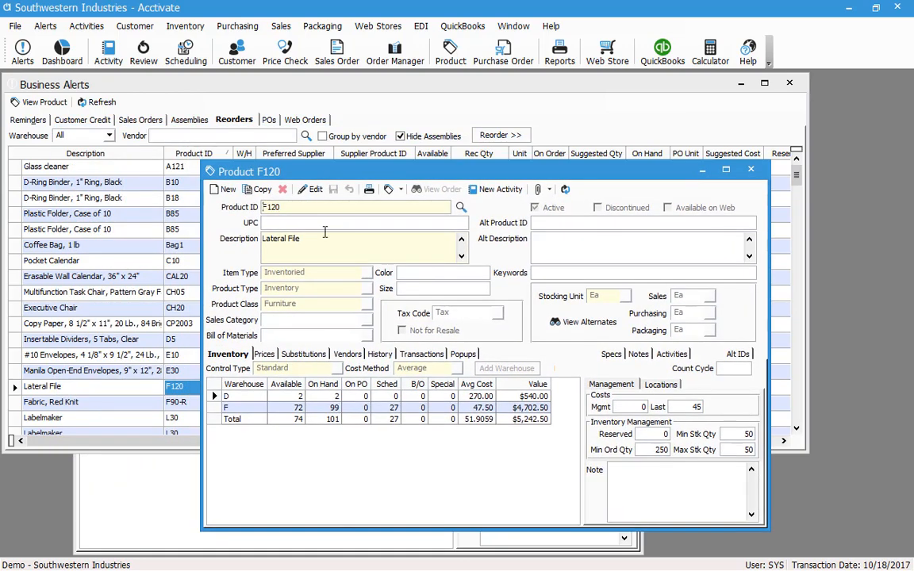
left_click(343, 399)
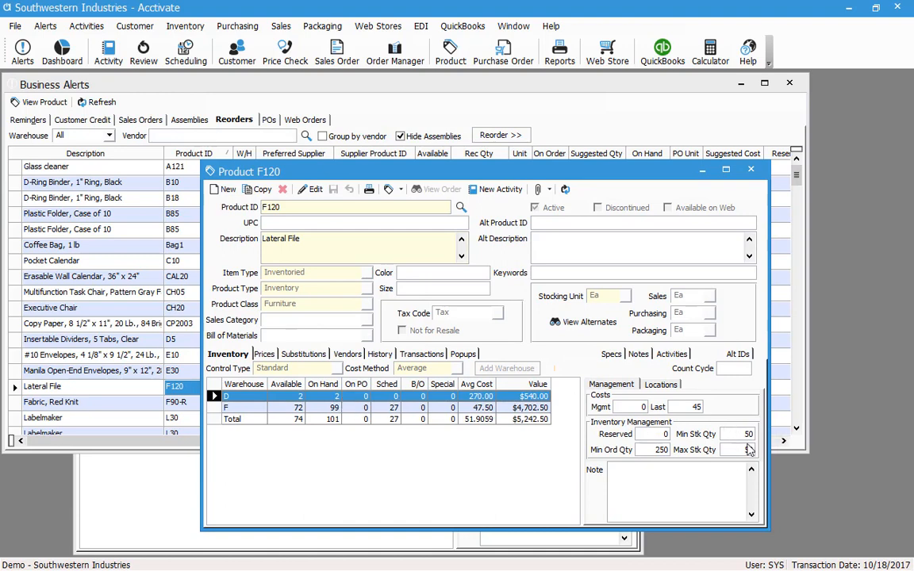
Step: Mark product F120 as discontinued, set warehouse D's minimum stock, maximum stock and minimum order quantities to 0, and save the record
left_click(315, 192)
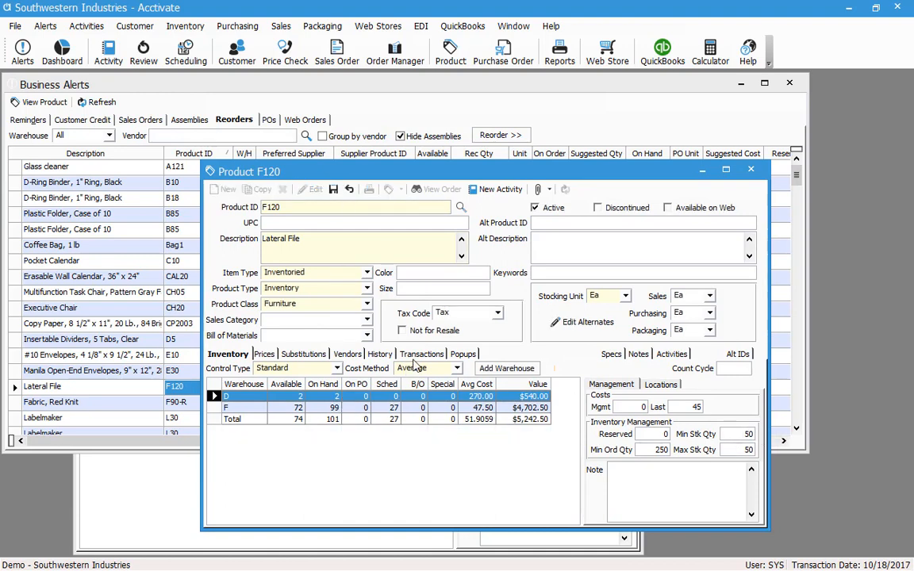
left_click(599, 209)
left_click_drag(742, 434, 778, 434)
type("0")
key("Tab")
type("0")
key("Tab")
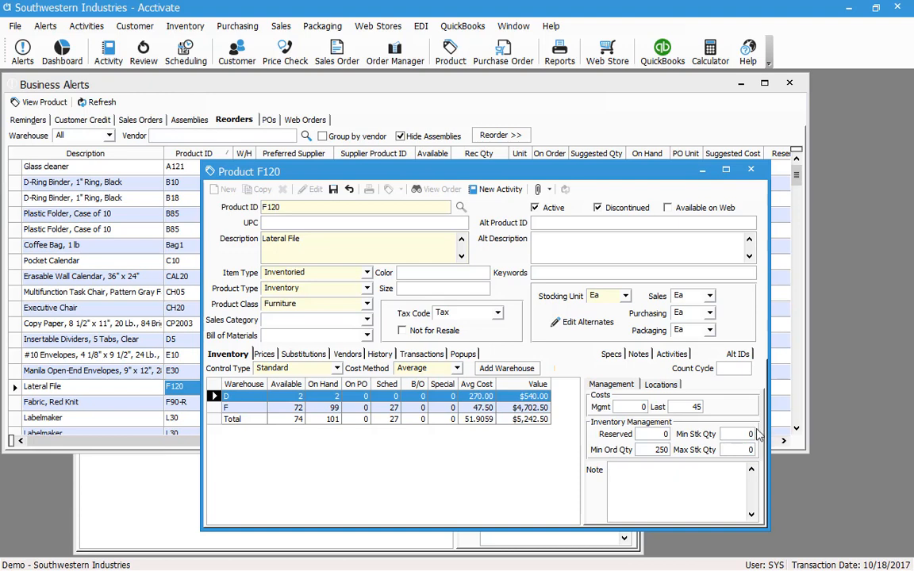
left_click_drag(649, 448, 694, 451)
type("0")
key("Tab")
left_click(334, 189)
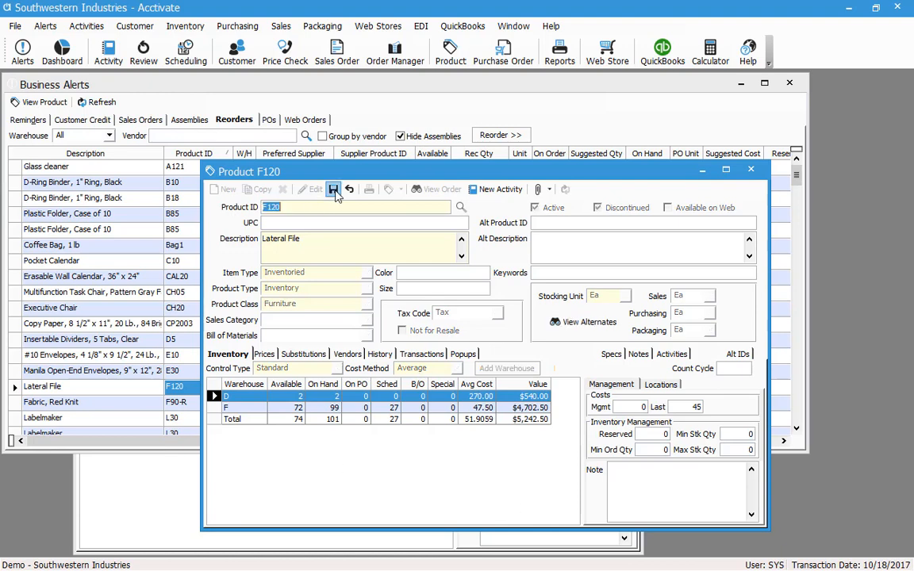
Step: Refresh the reorder alerts and check whether product F120 is still listed for reorder
left_click(385, 104)
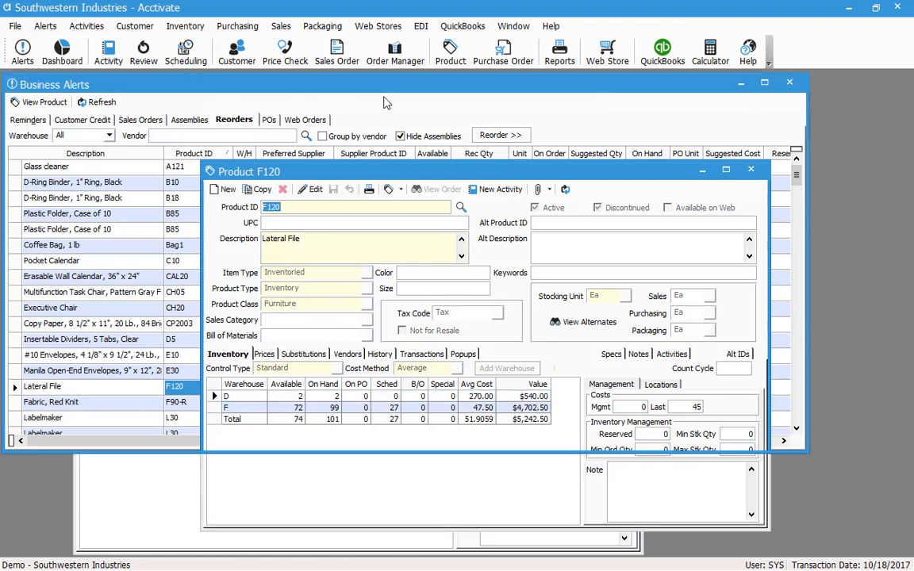
left_click(100, 104)
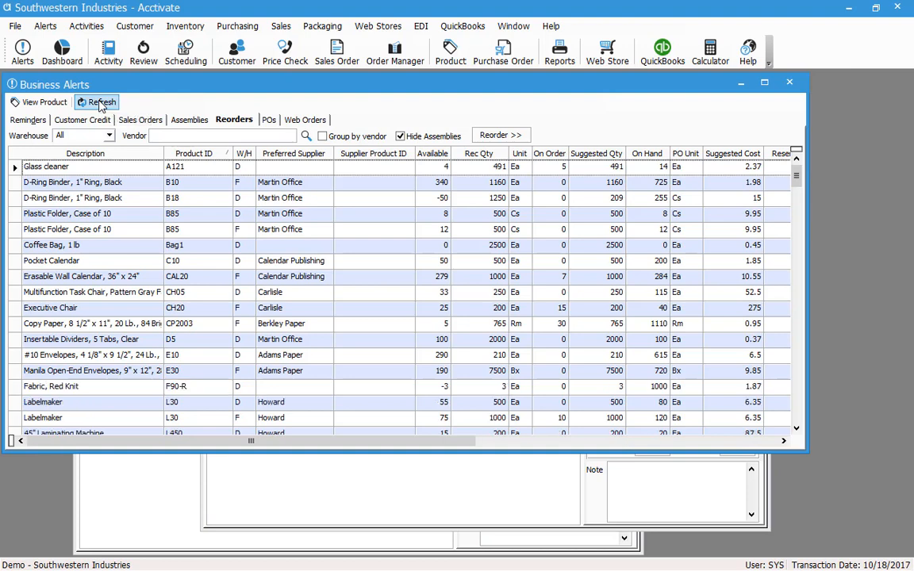
left_click(21, 388)
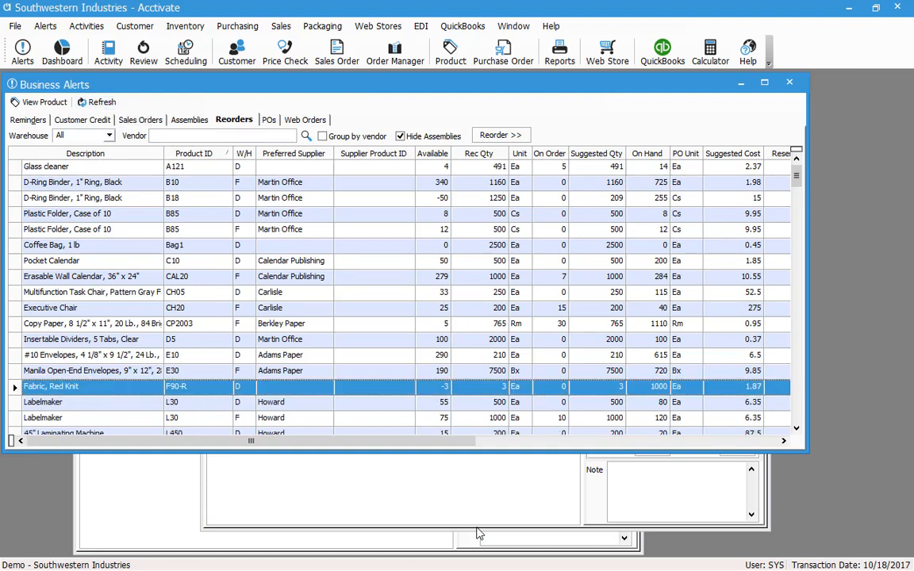
Step: Set product F120's minimum stock, maximum stock and minimum order quantities in warehouse F to 0, then save and close the record
left_click(434, 470)
left_click(330, 396)
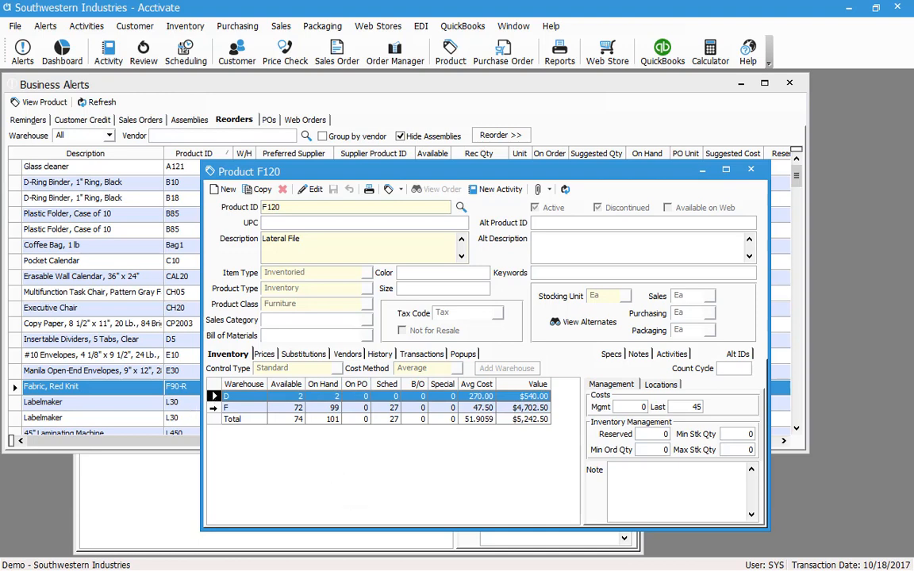
left_click(262, 408)
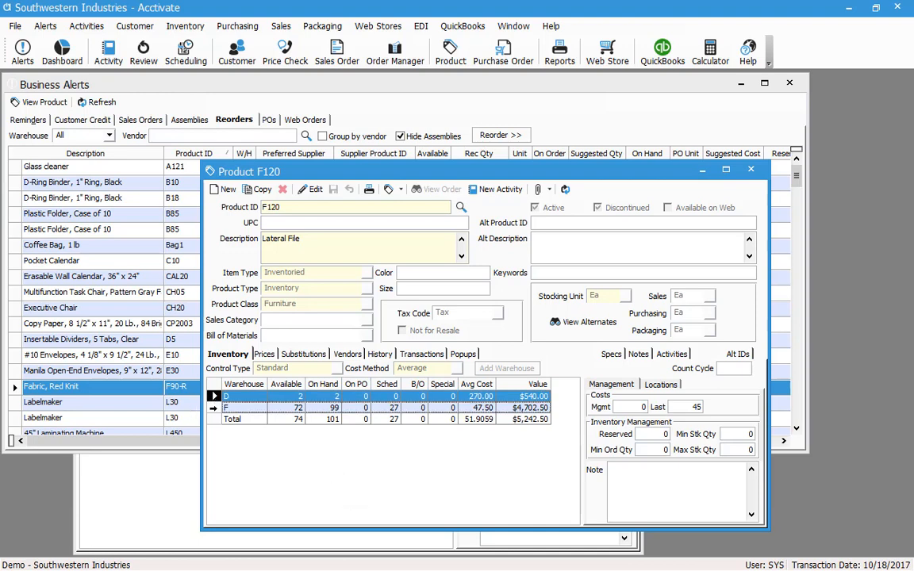
left_click(307, 191)
left_click(748, 433)
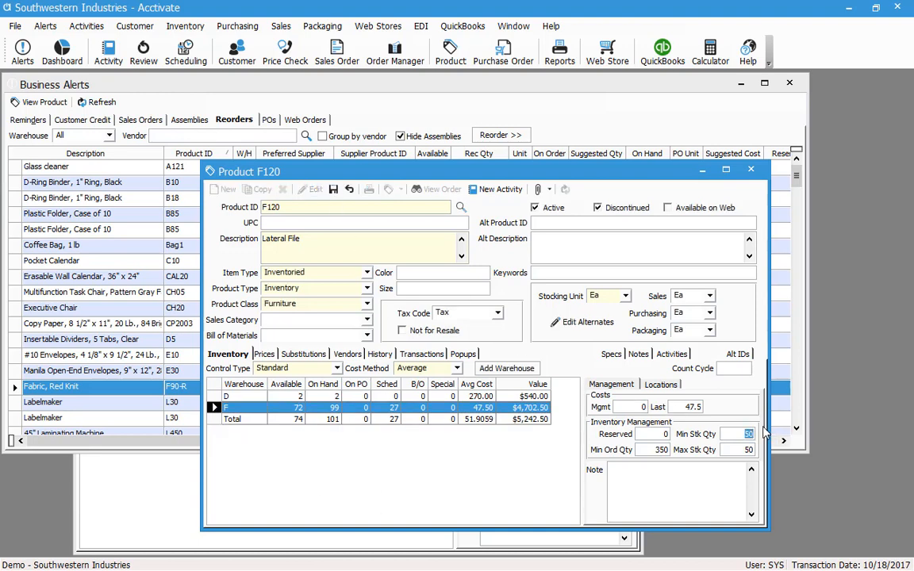
type("0")
key("Tab")
type("0")
left_click_drag(652, 449, 678, 452)
type("0")
left_click(333, 189)
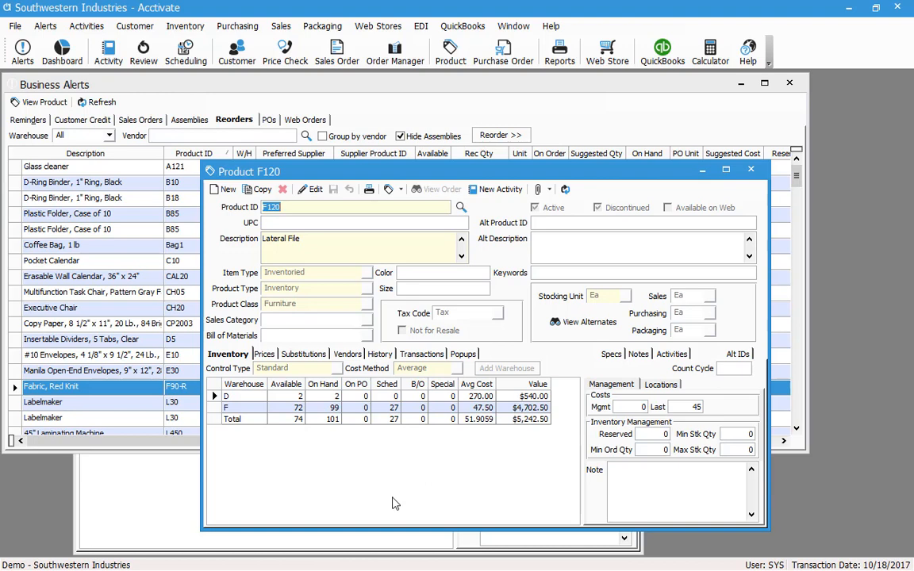
left_click(754, 173)
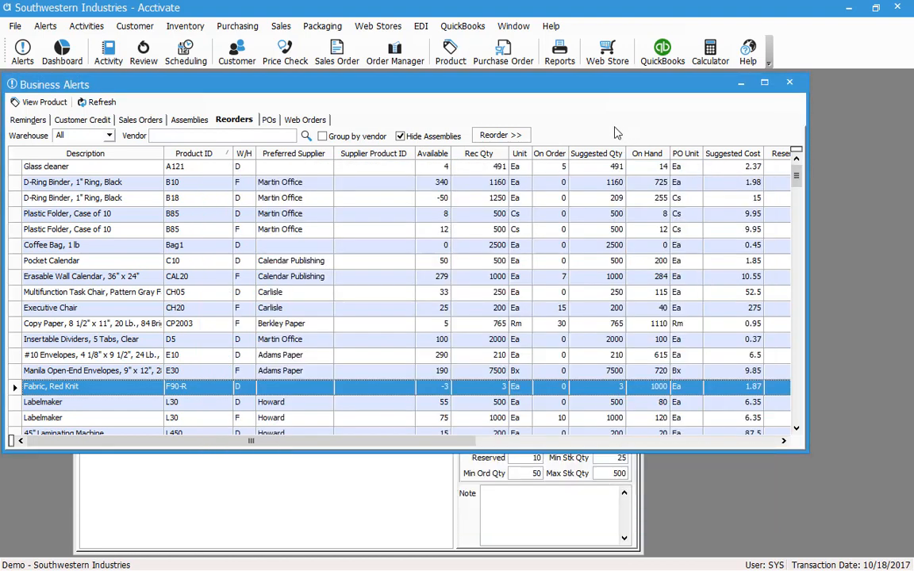
Step: Start the reorder process for the listed products and look at the available inventory reorder proof reports
left_click(514, 139)
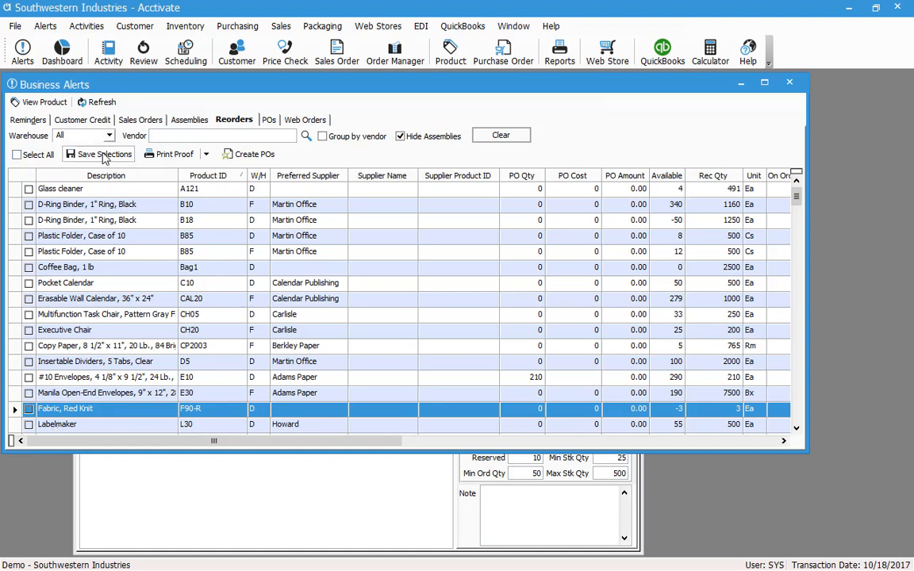
left_click(206, 155)
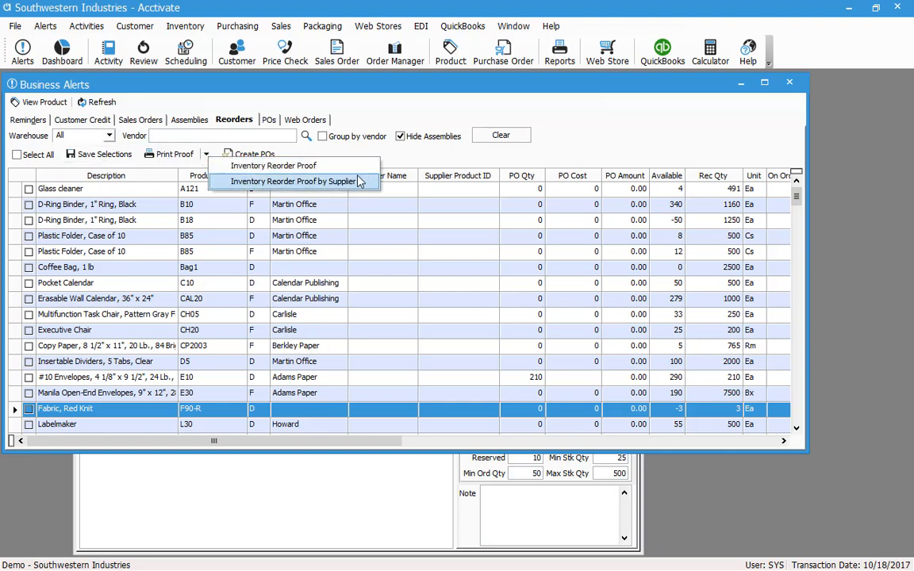
left_click(394, 156)
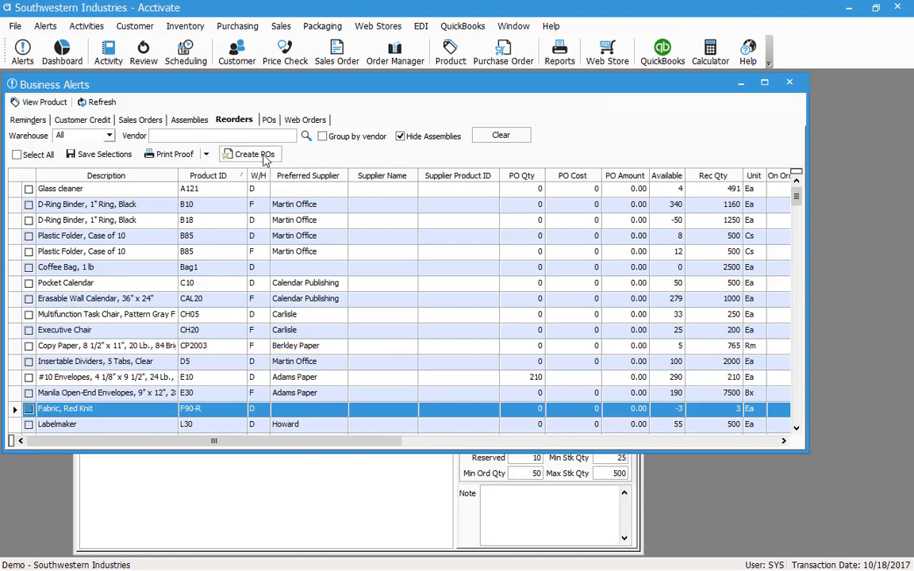
Step: Group the reorders by vendor and, in the group without a supplier, set NYStrip's PO supplier to Good Stuff
left_click(323, 136)
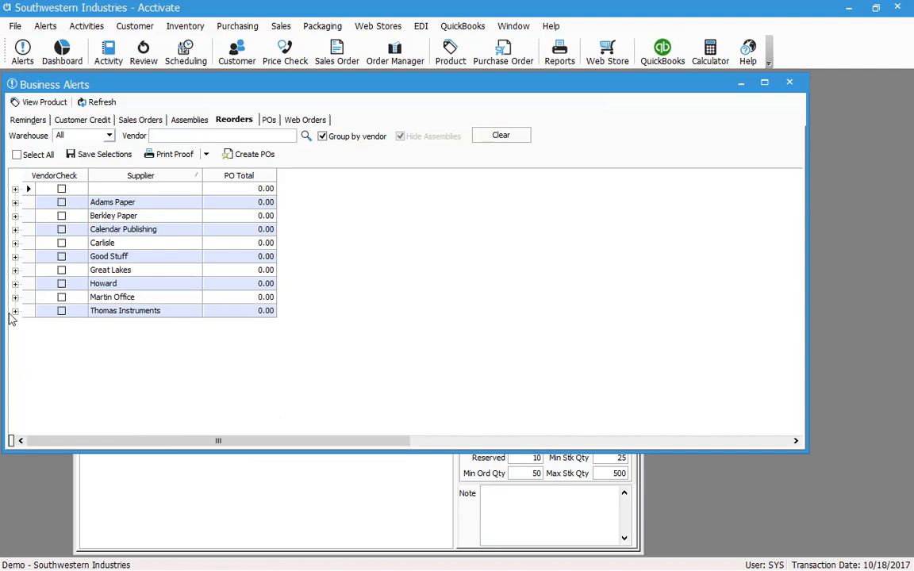
left_click(15, 191)
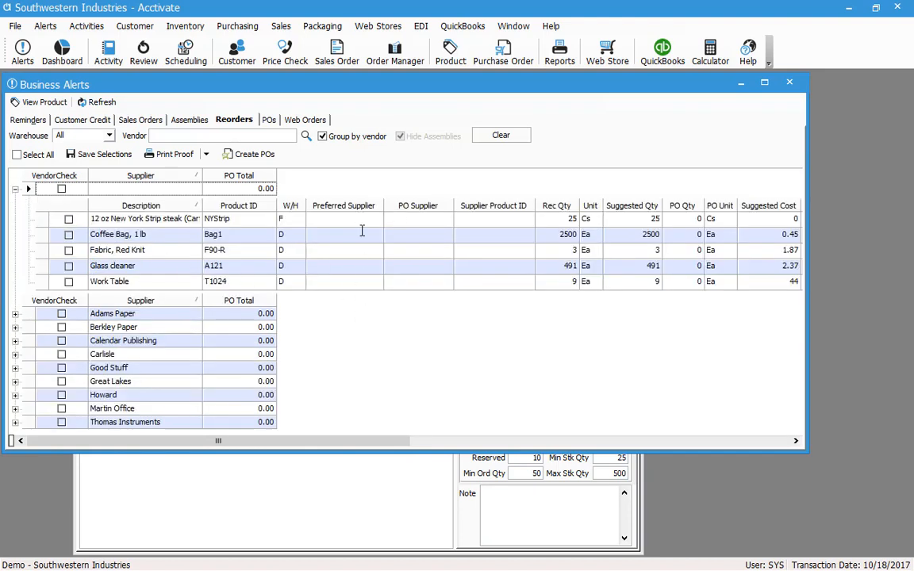
left_click(420, 222)
left_click(421, 223)
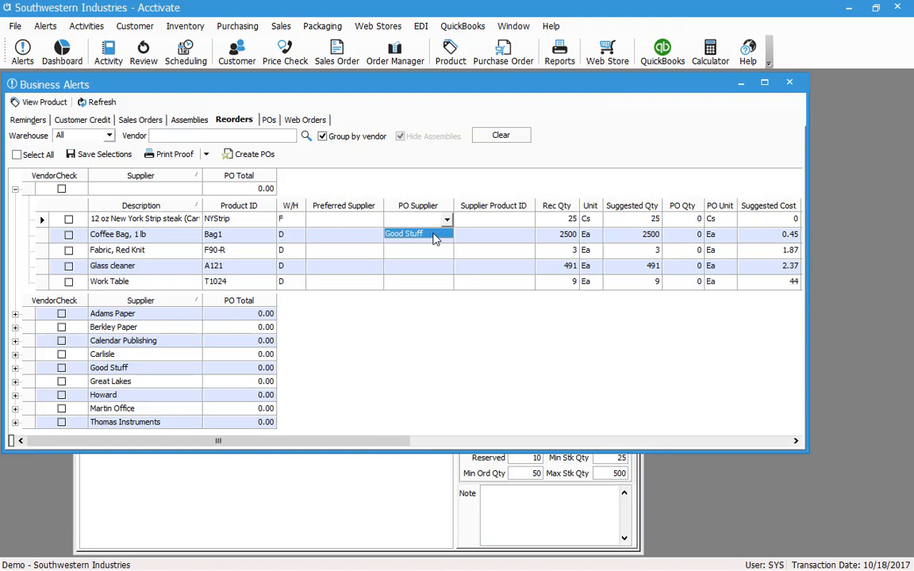
left_click(434, 239)
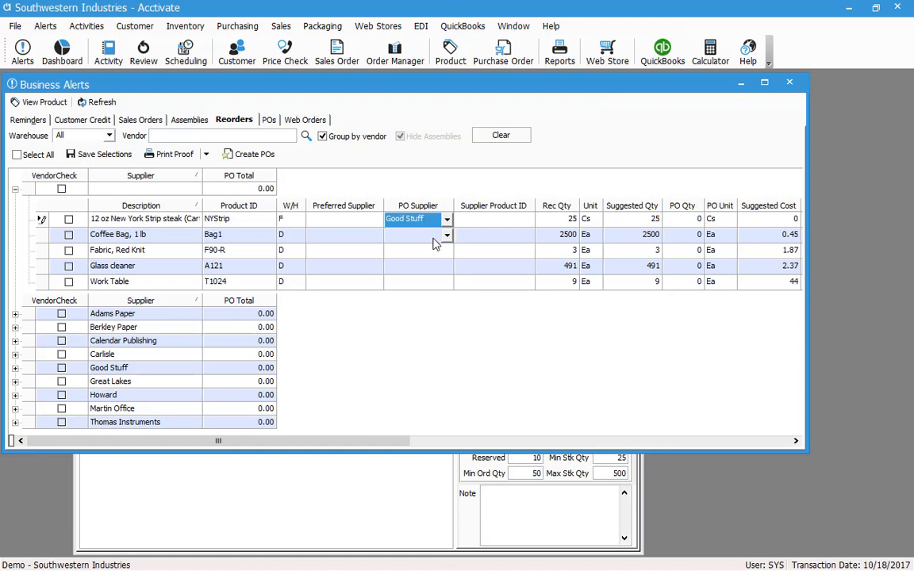
Step: Set the PO supplier of Glass cleaner A121 and Work Table T1024 to Berkley Paper
left_click(448, 238)
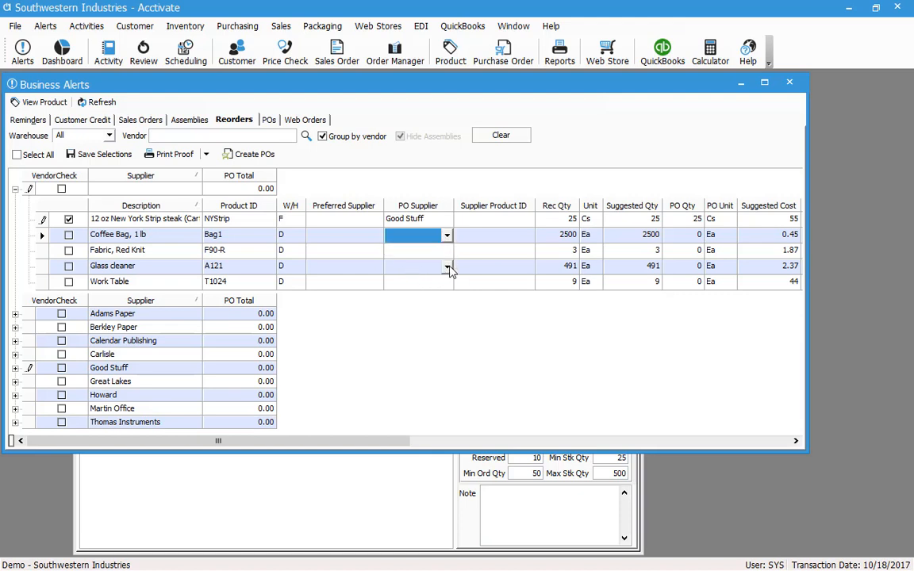
left_click(446, 269)
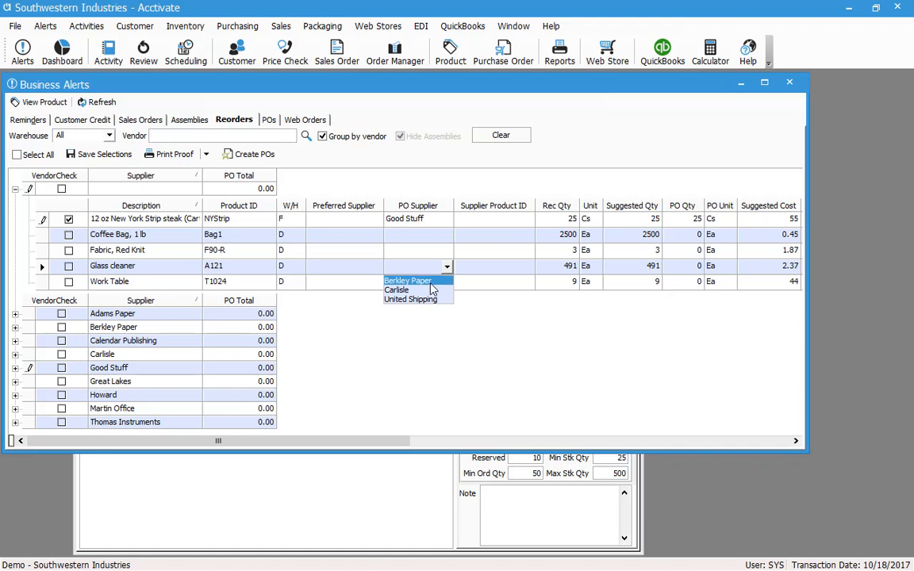
left_click(431, 282)
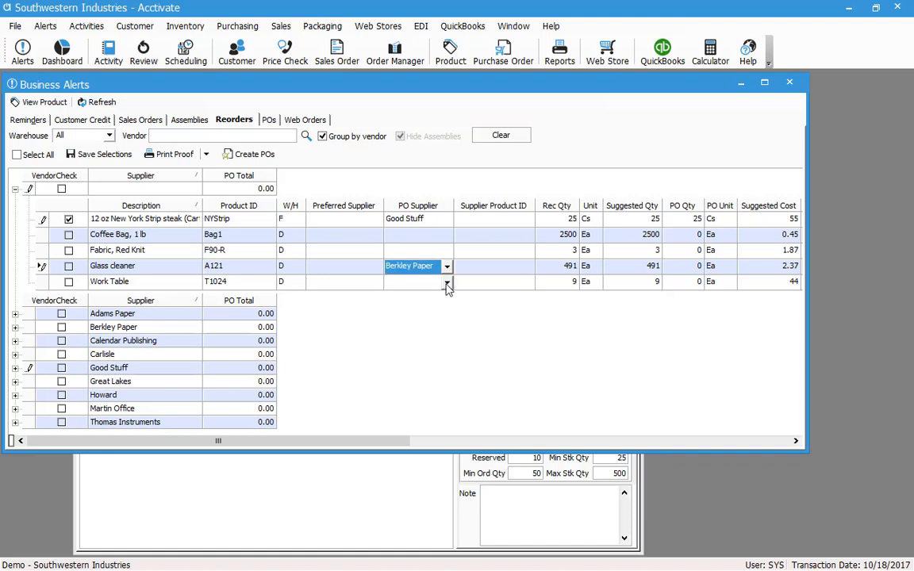
left_click(447, 283)
left_click(447, 282)
left_click(405, 294)
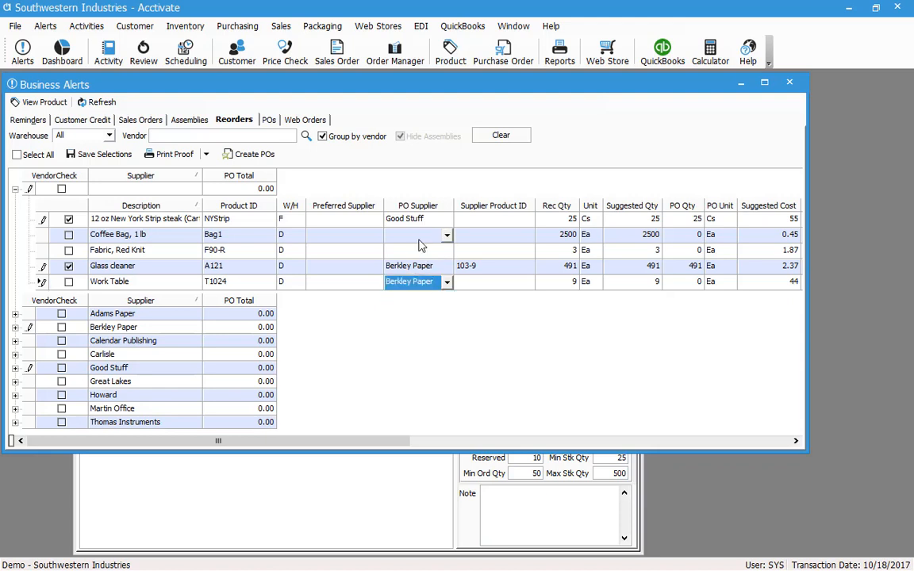
Step: Check the PO supplier choices for Fabric, Red Knit F90-R and Coffee Bag Bag1
left_click(443, 250)
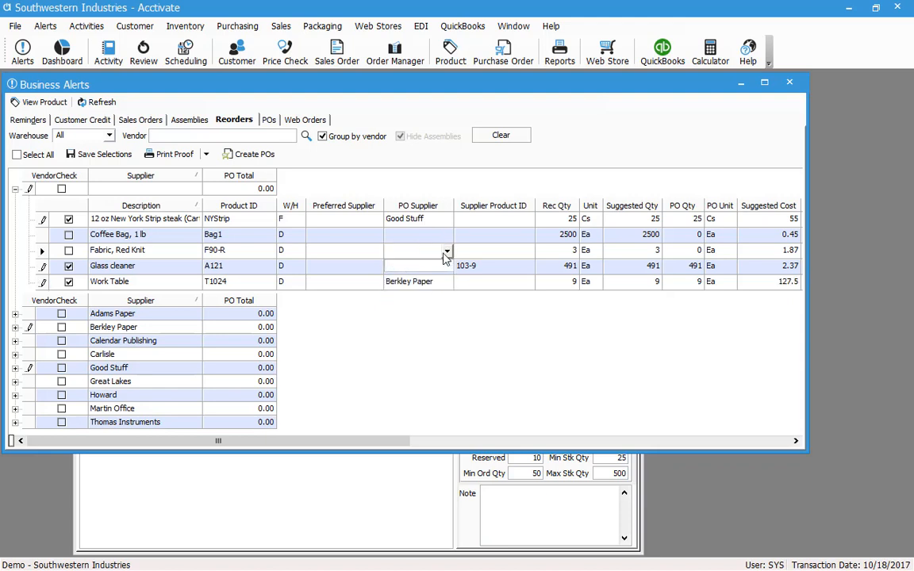
left_click(436, 238)
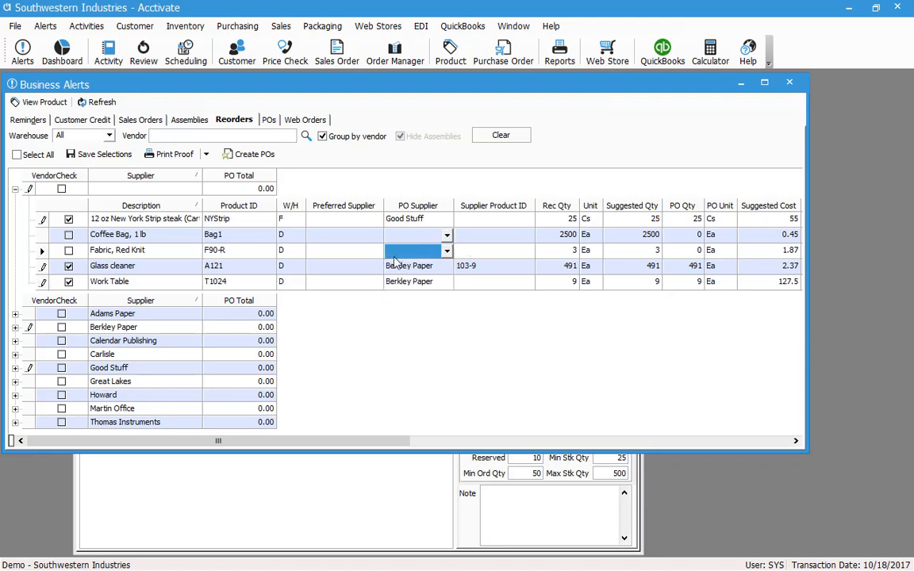
left_click(412, 237)
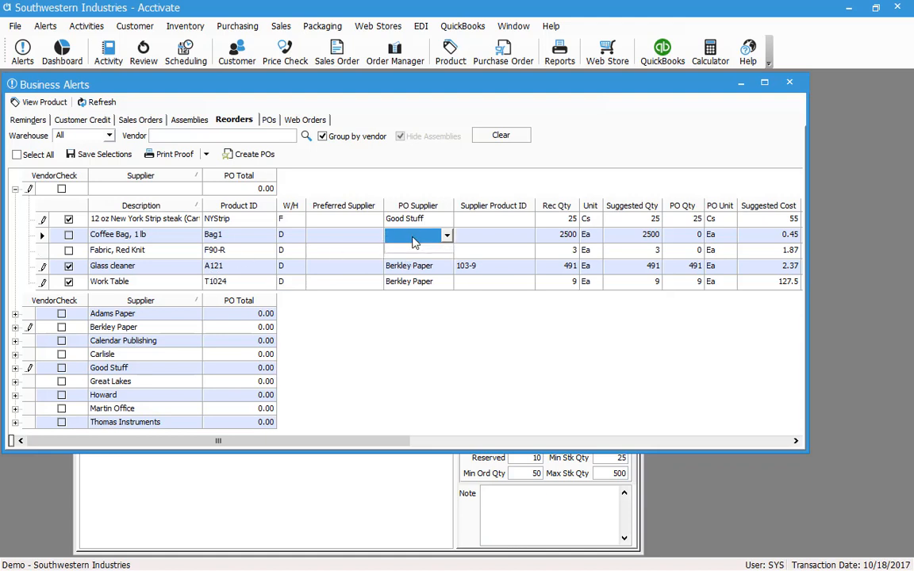
left_click(243, 240)
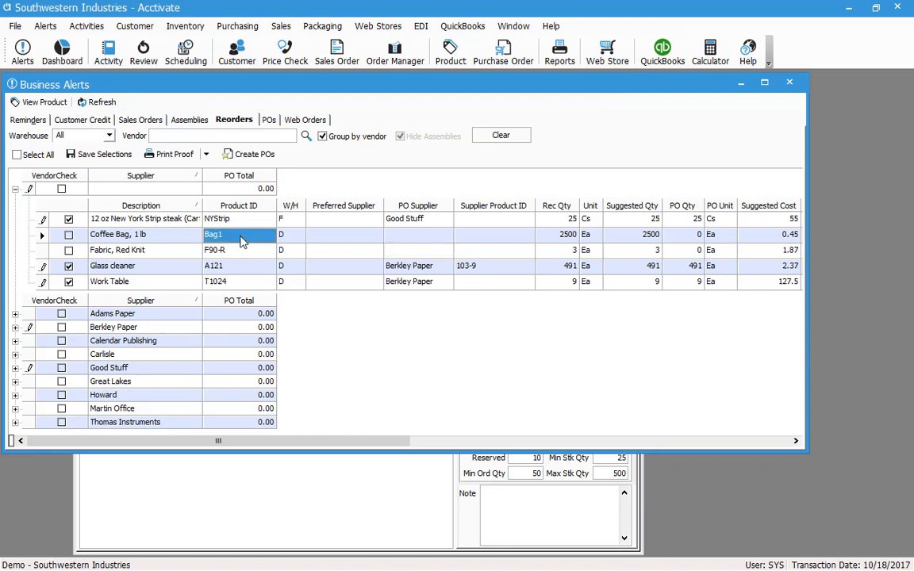
Step: Add Adams as a vendor of product Bag1 with a price of 2.00 and save the product record
left_click(54, 101)
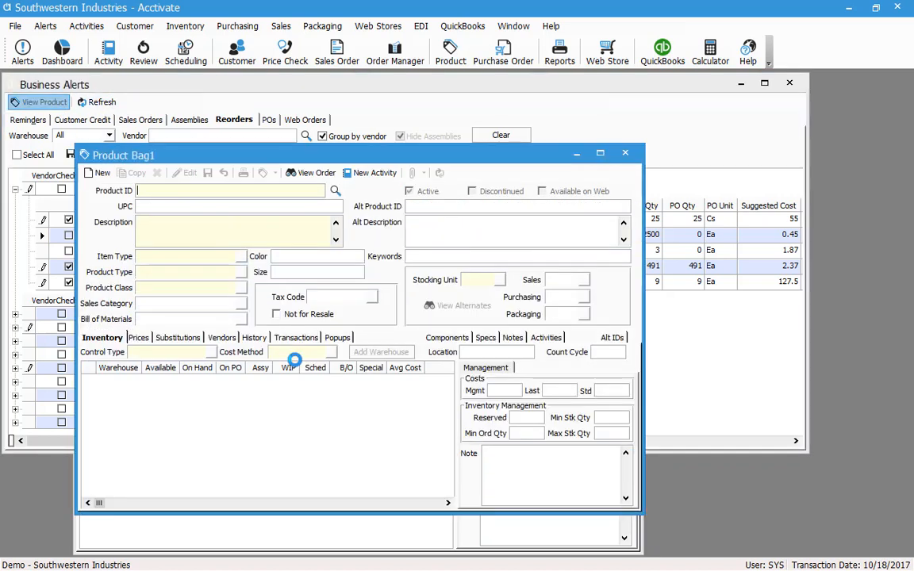
left_click(185, 172)
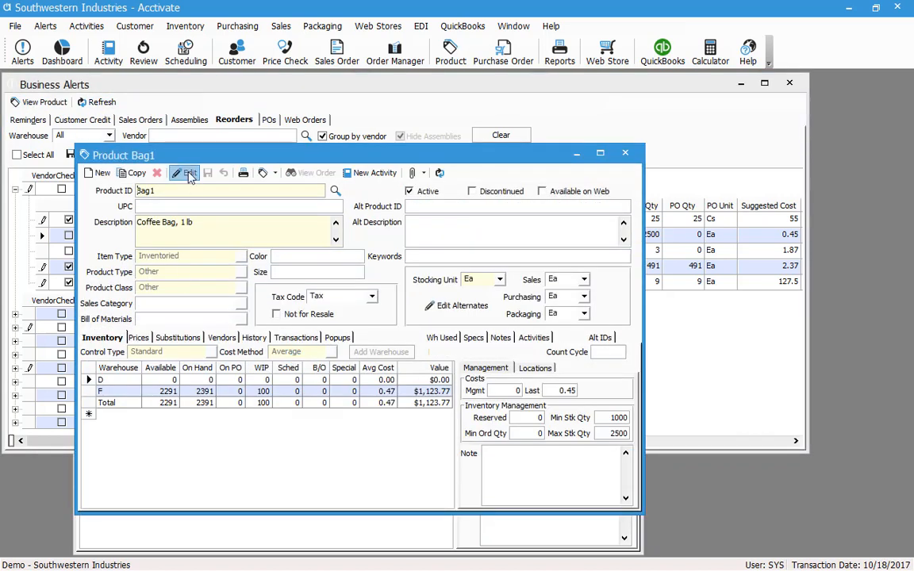
left_click(222, 337)
left_click(163, 366)
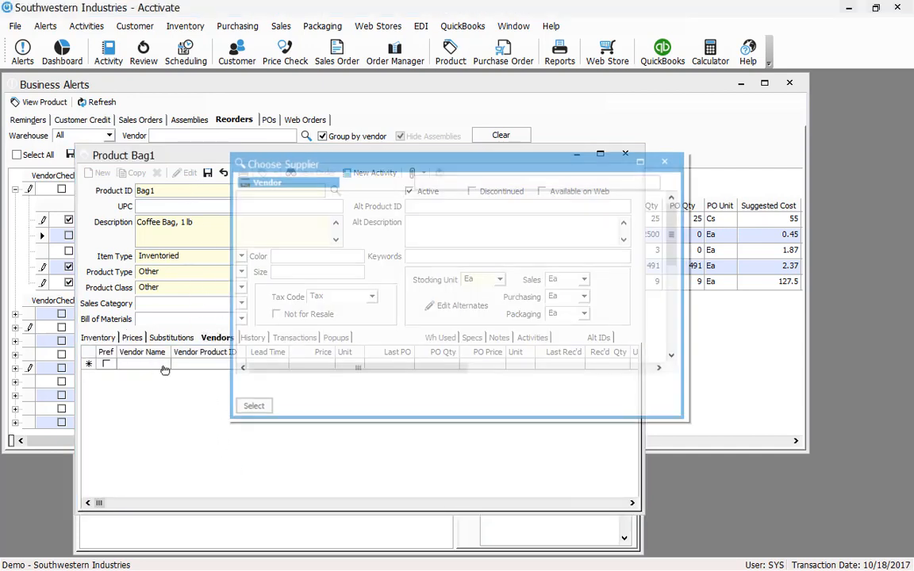
left_click(247, 405)
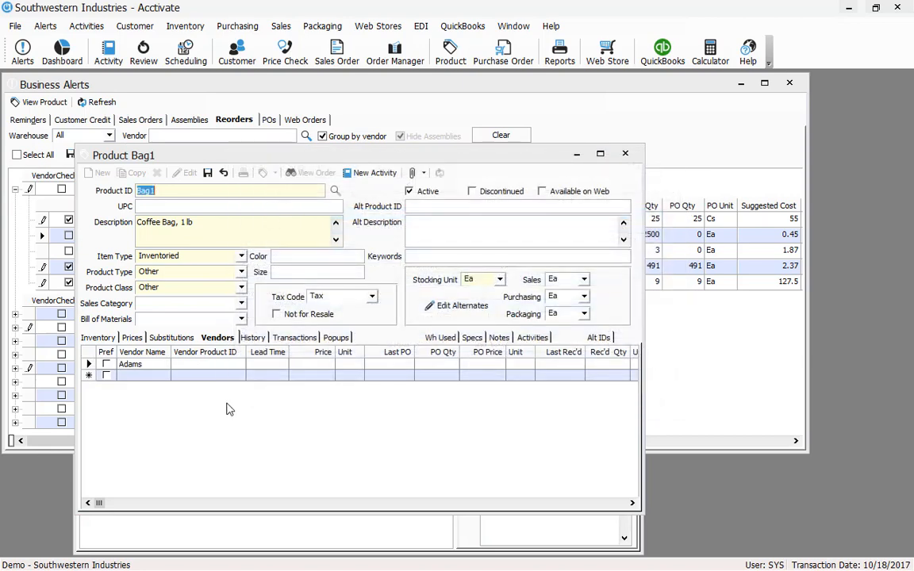
left_click(310, 365)
left_click(208, 173)
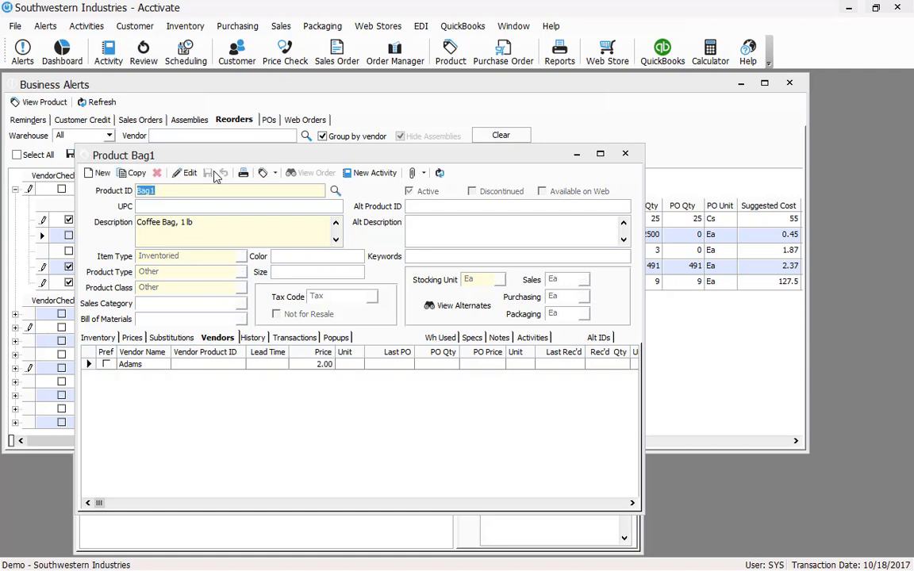
left_click(625, 153)
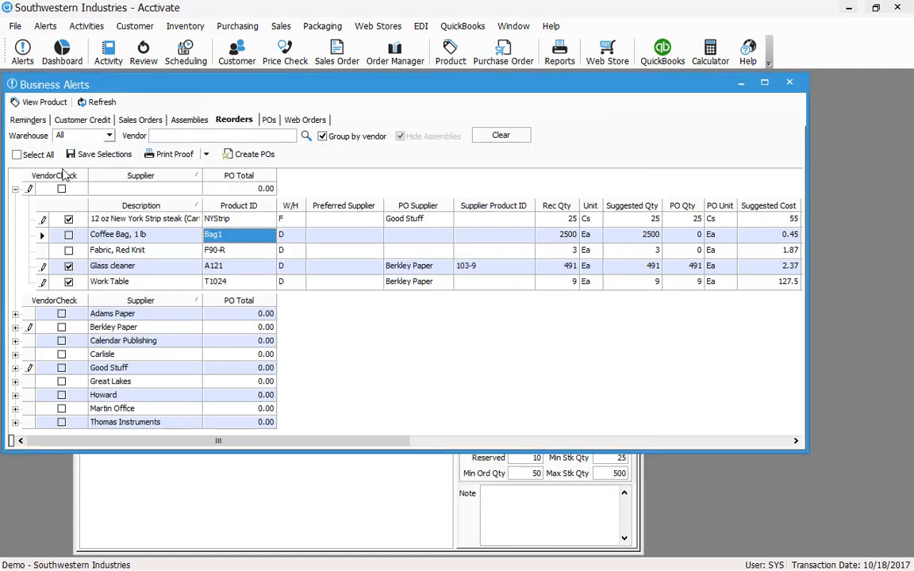
Step: Save the reorder selections, set the PO supplier of Coffee Bag Bag1 to Adams Paper, and save the selections again
left_click(111, 158)
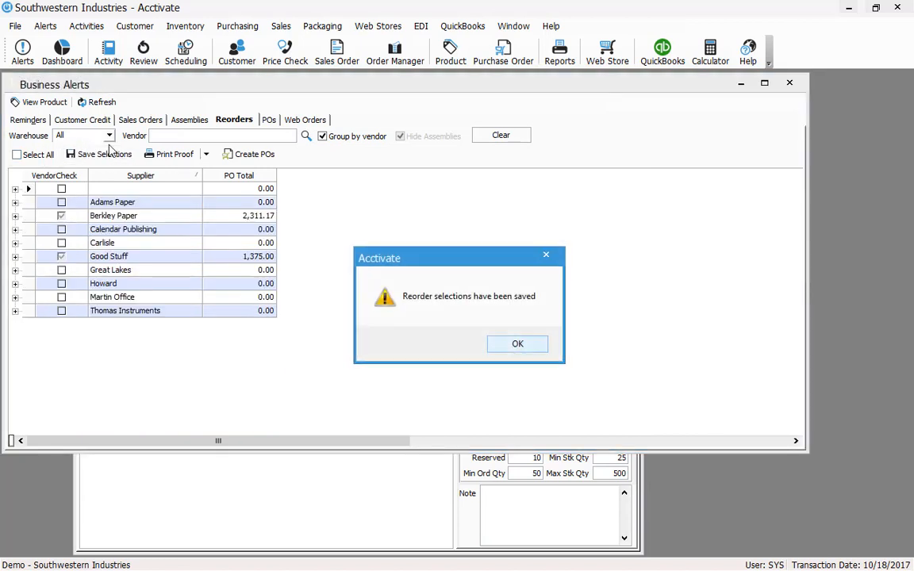
left_click(517, 345)
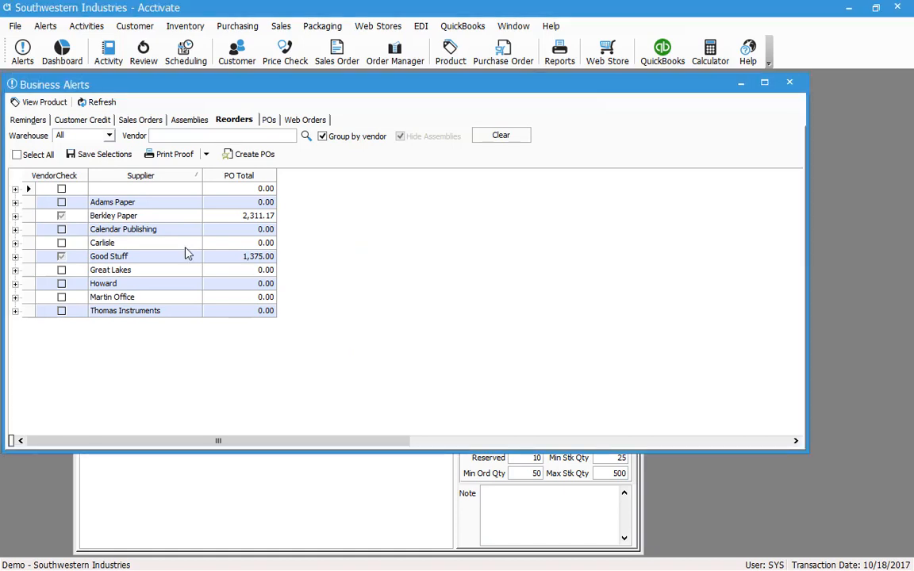
left_click(15, 190)
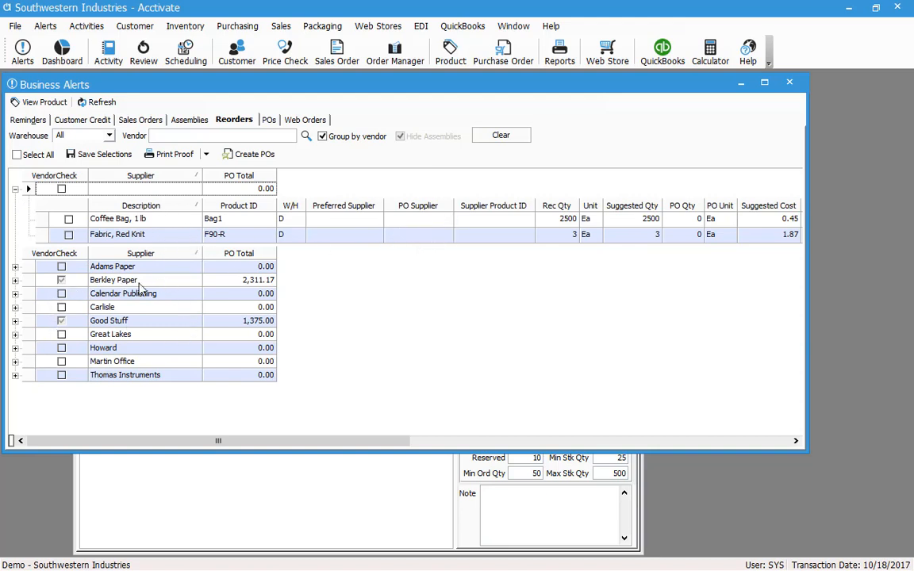
left_click(446, 222)
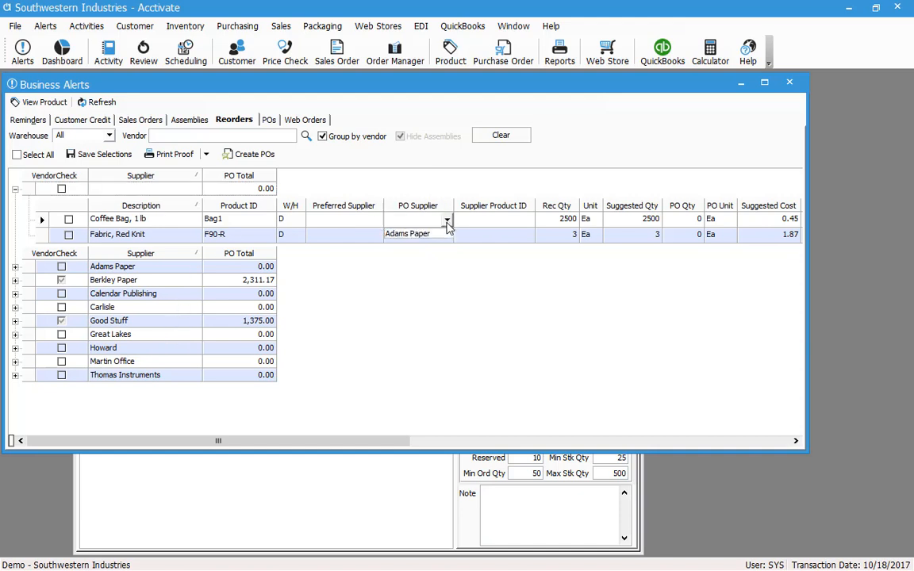
left_click(436, 234)
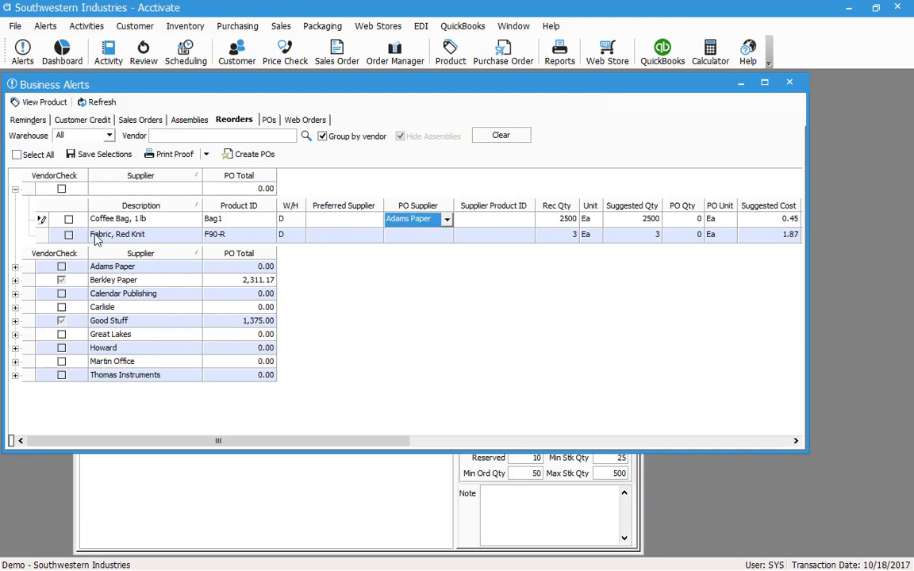
left_click(90, 161)
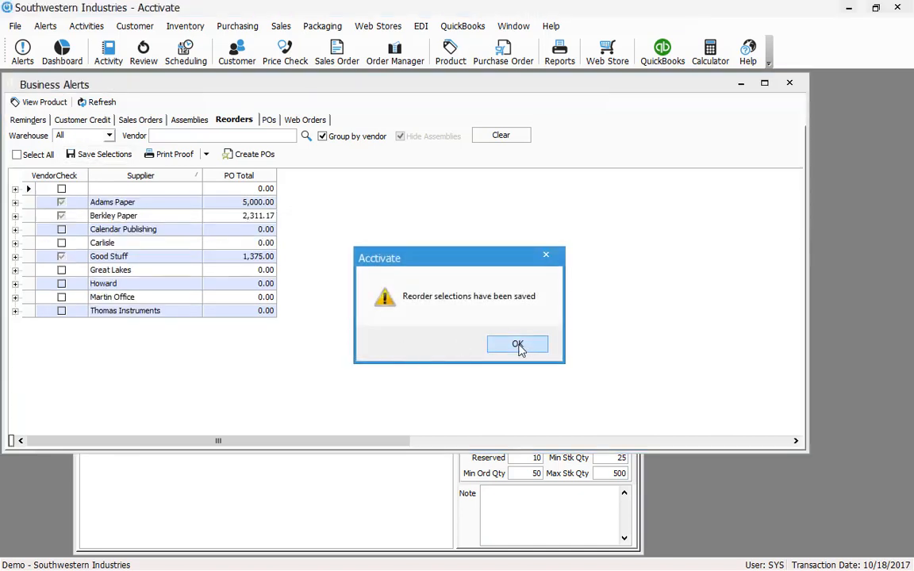
left_click(519, 346)
Step: In the Berkley Paper group, select Twin-Pocket Portfolio PF10 for reorder, and select and deselect Copy Paper CP2003
left_click(14, 189)
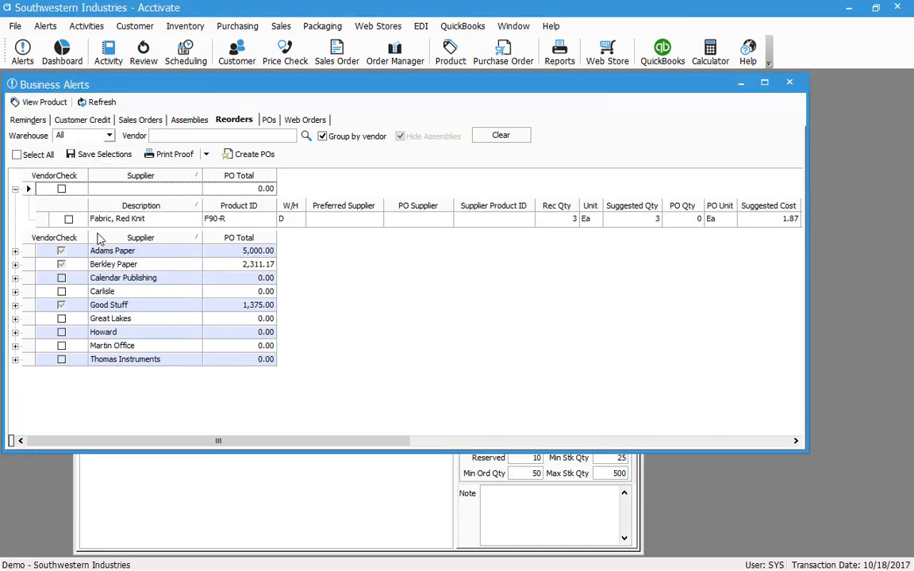
left_click(14, 189)
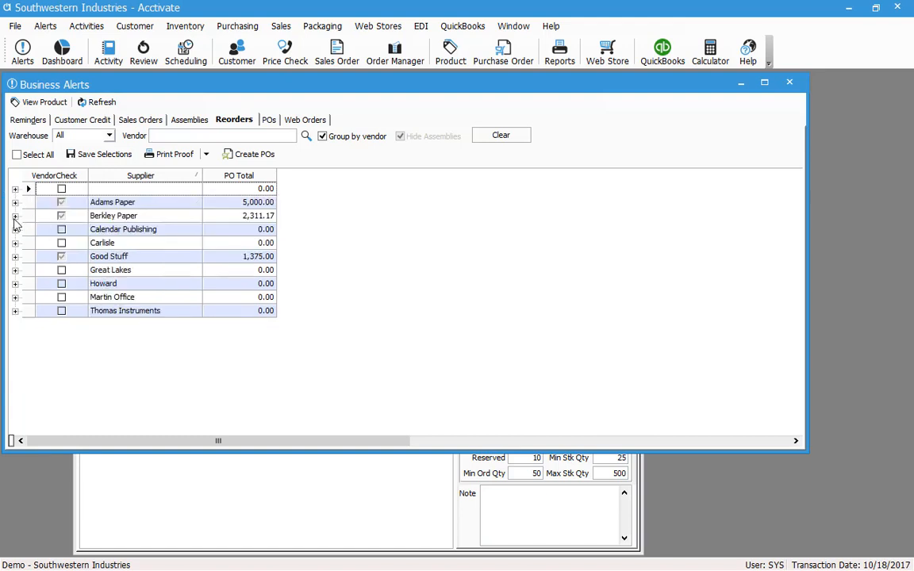
left_click(15, 216)
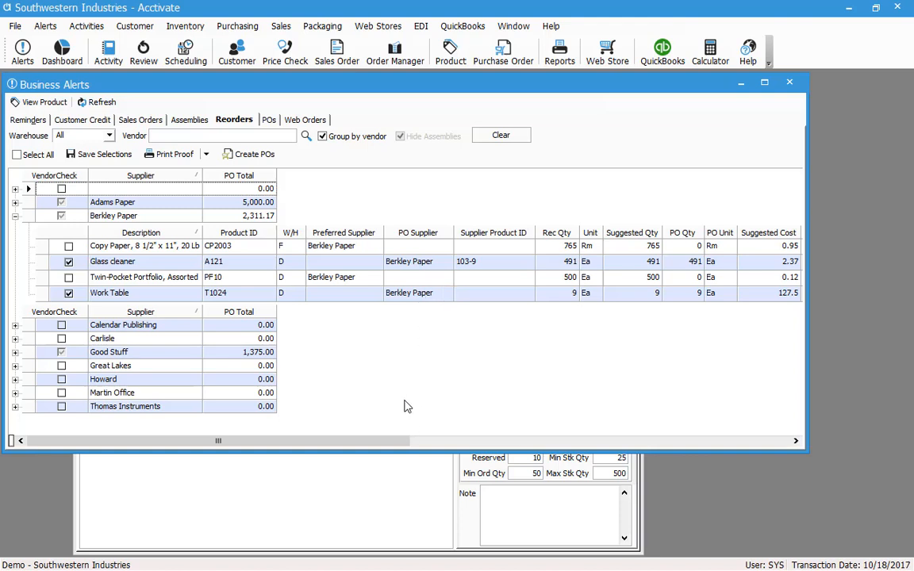
left_click(69, 278)
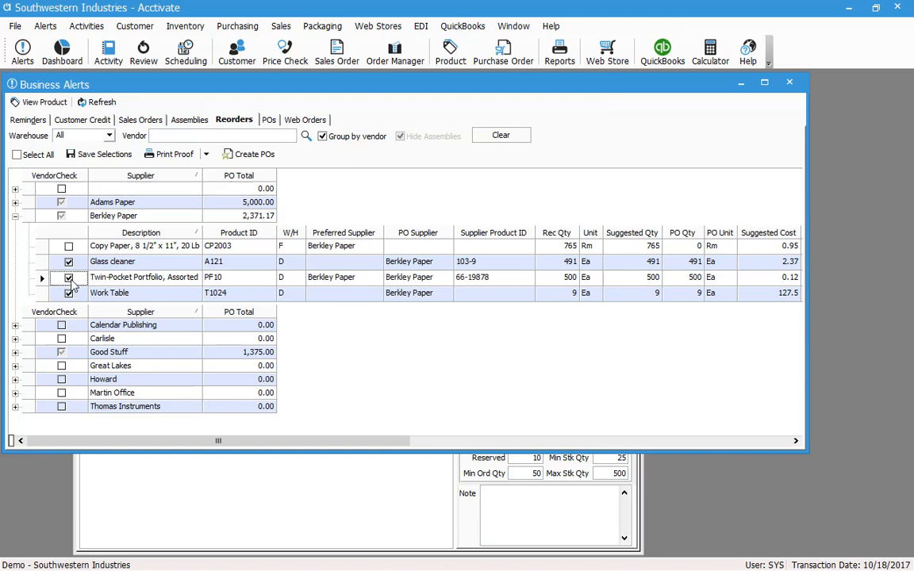
left_click(69, 247)
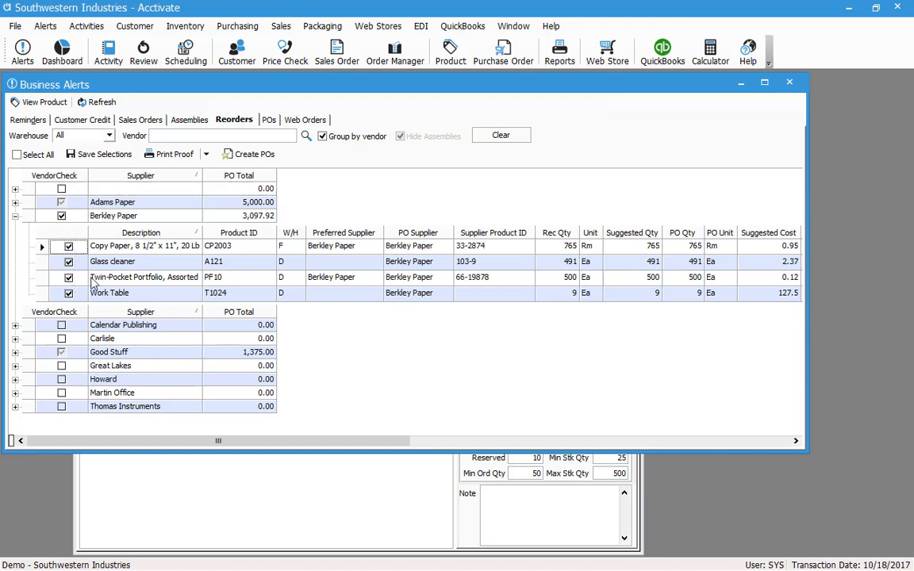
left_click(70, 247)
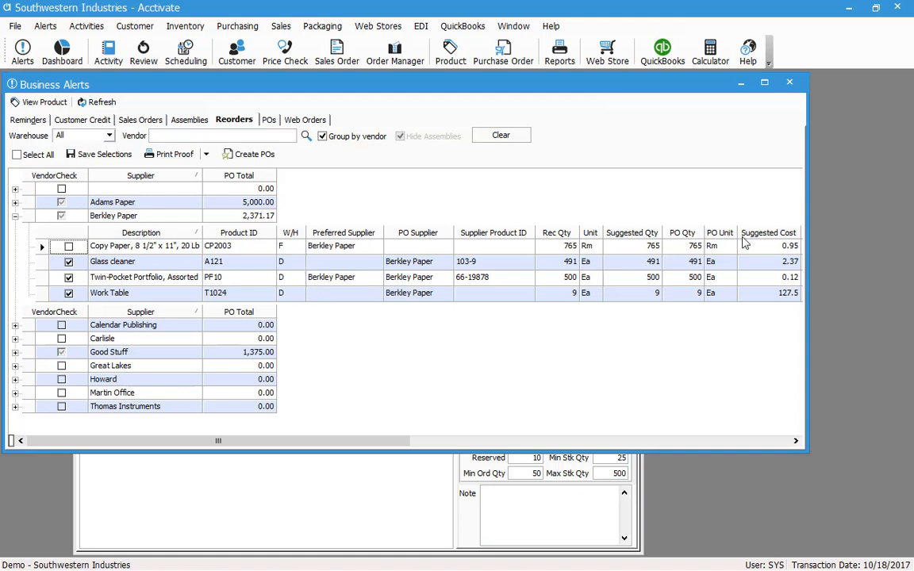
Step: Sort the Berkley Paper items by PO Qty in descending order and move the Available and On Hand columns ahead of Rec Qty
left_click(690, 235)
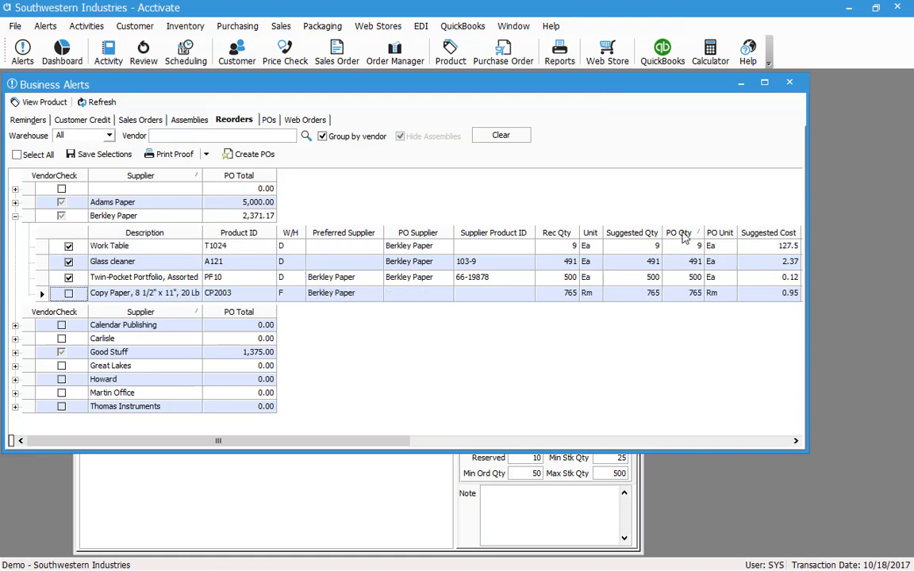
left_click(683, 236)
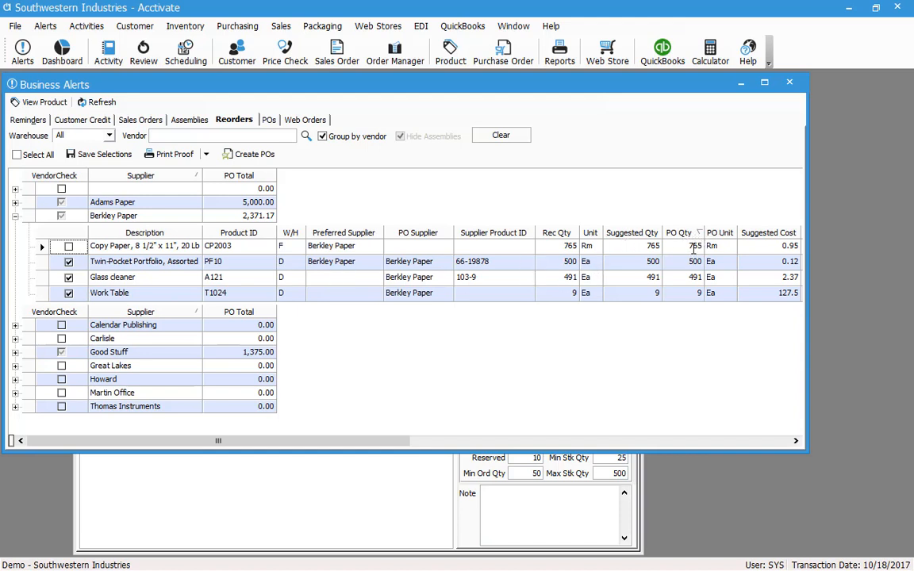
left_click_drag(385, 440, 504, 436)
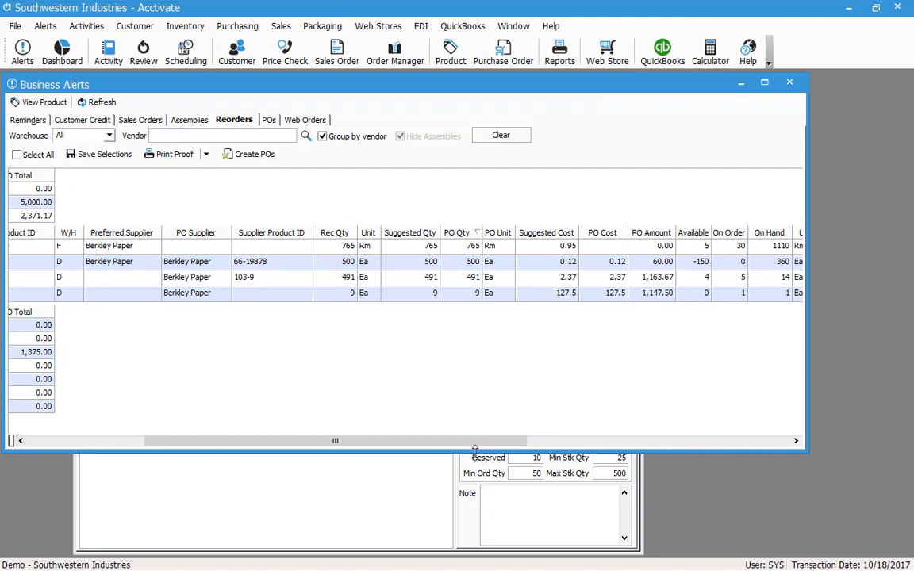
left_click_drag(475, 446, 527, 441)
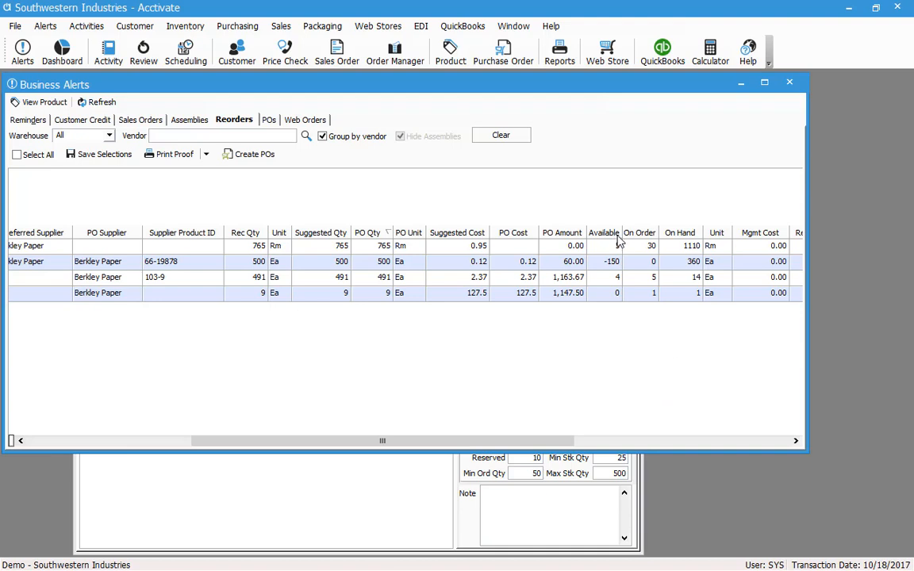
left_click_drag(618, 237, 230, 246)
left_click_drag(694, 233, 278, 248)
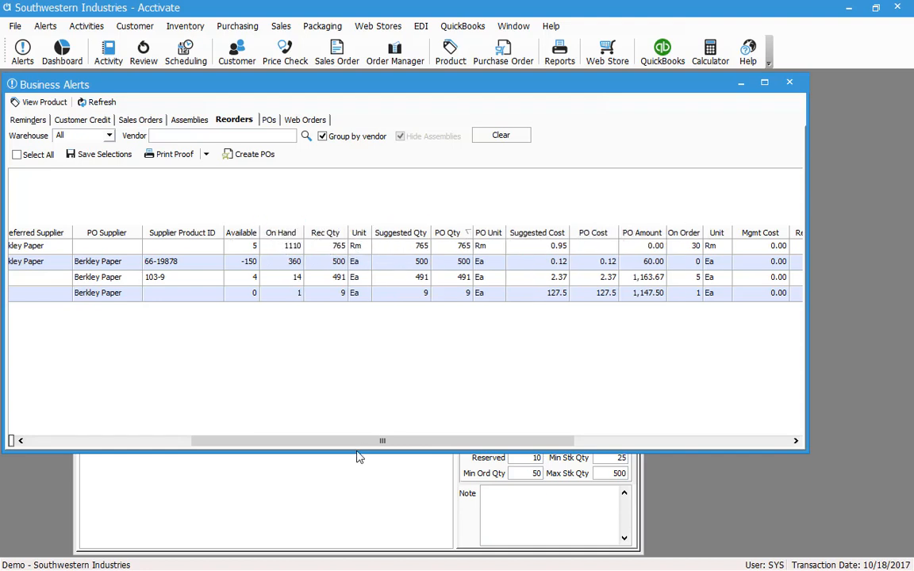
left_click_drag(357, 441, 245, 464)
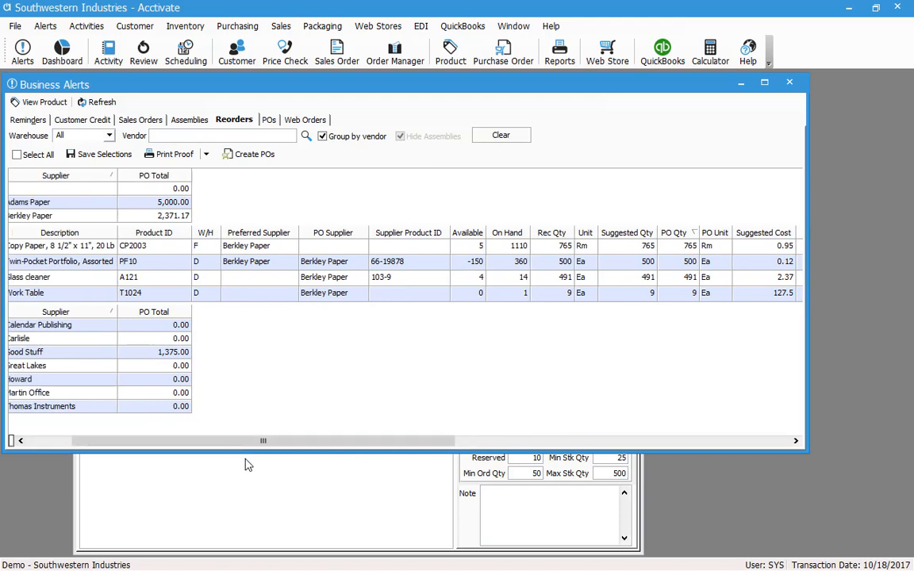
Step: Set the PO quantity of Twin-Pocket Portfolio PF10 to 450 and Glass cleaner A121 to 500, and save the reorder selections
left_click(687, 261)
type("450")
key("Return")
type("500")
key("Return")
key("Up")
key("Up")
left_click_drag(420, 437, 537, 440)
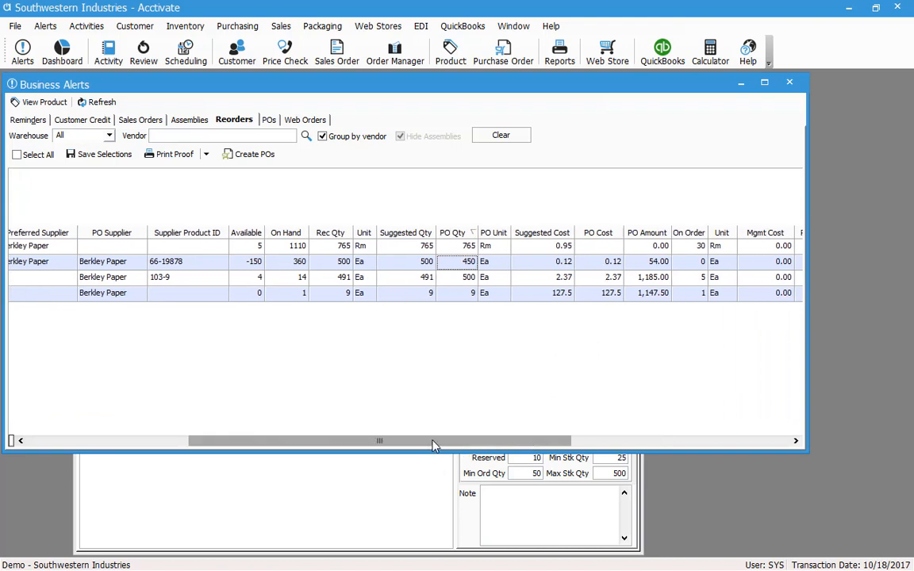
left_click_drag(433, 446, 212, 473)
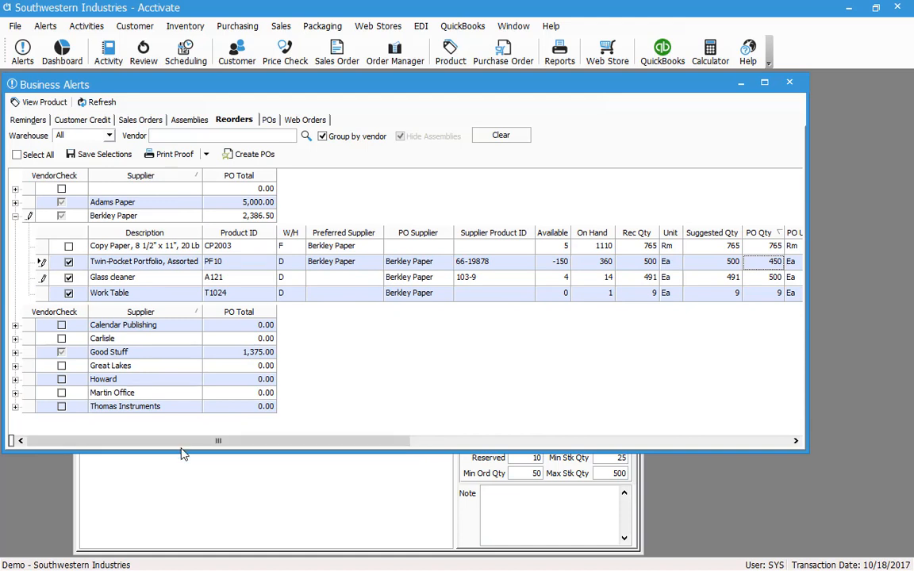
left_click(87, 158)
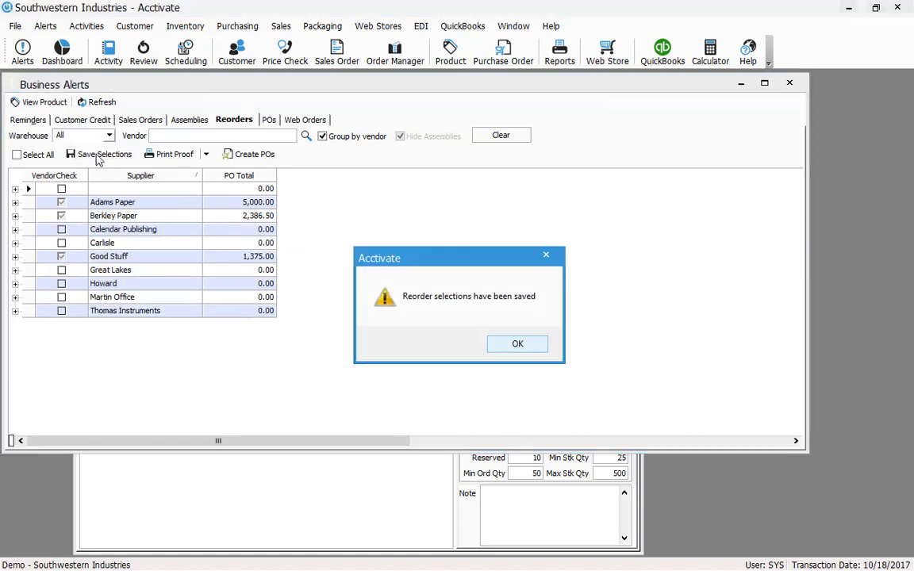
left_click(516, 345)
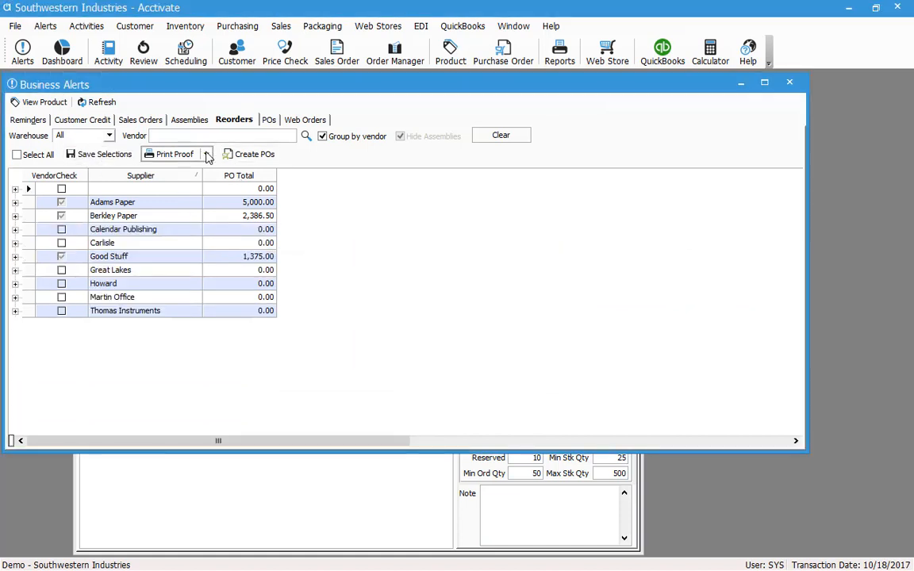
Step: Preview the Inventory Reorder Proof report at full window size, review its product lines, and close it
left_click(205, 154)
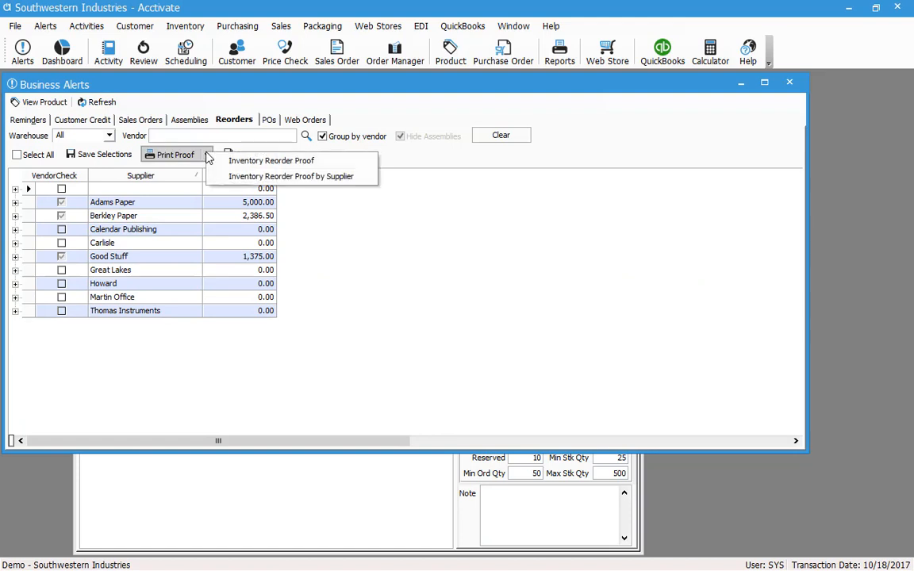
left_click(313, 162)
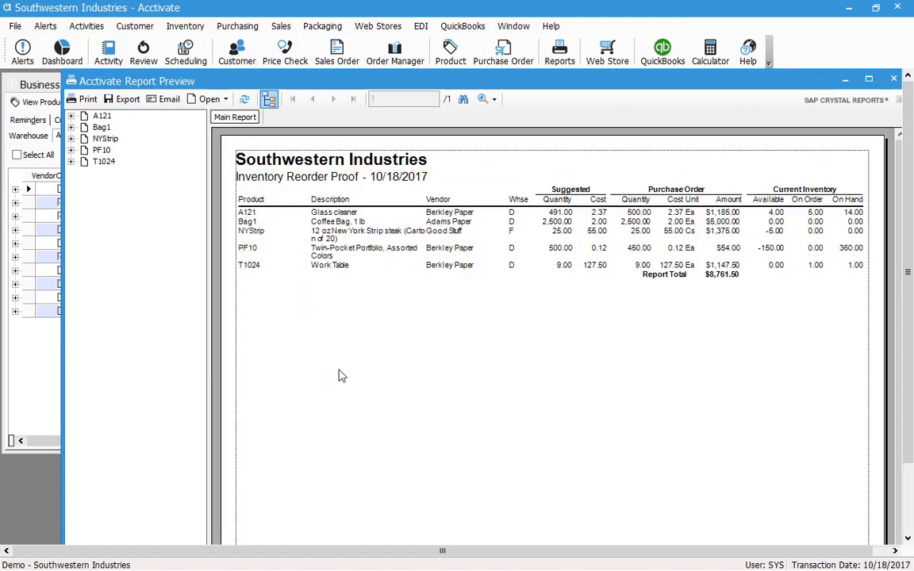
left_click(867, 82)
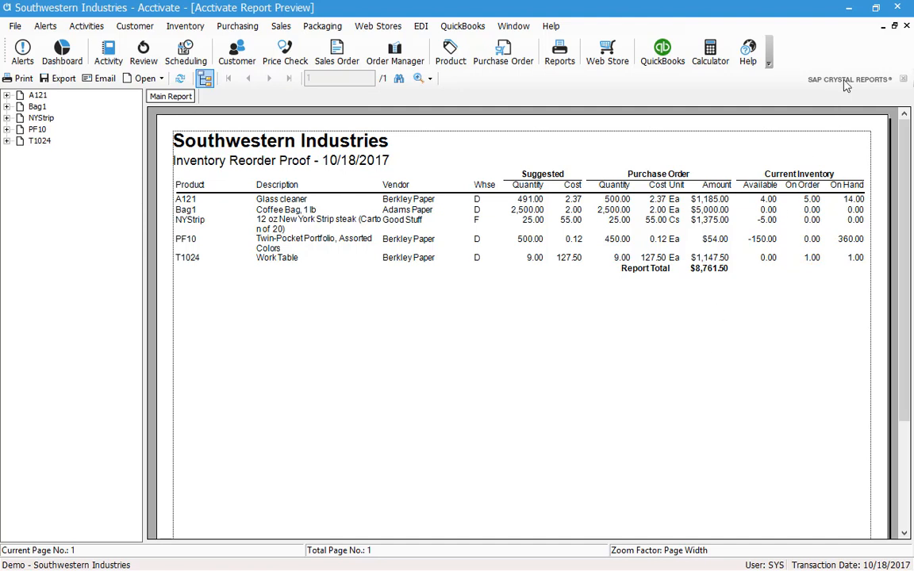
left_click(906, 27)
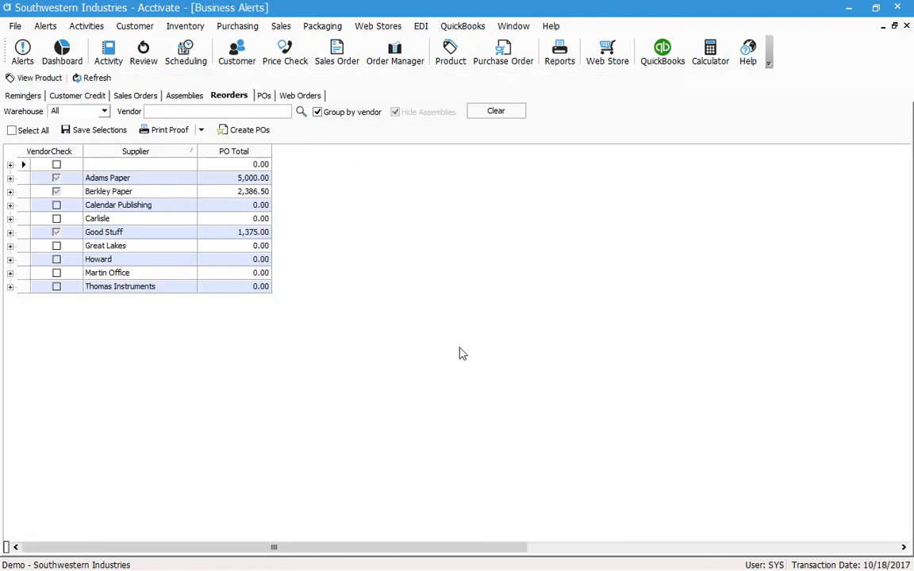
Step: Preview the Inventory Reorder Proof by Supplier report, close it, and restore the Business Alerts window to its smaller size
left_click(201, 129)
left_click(238, 157)
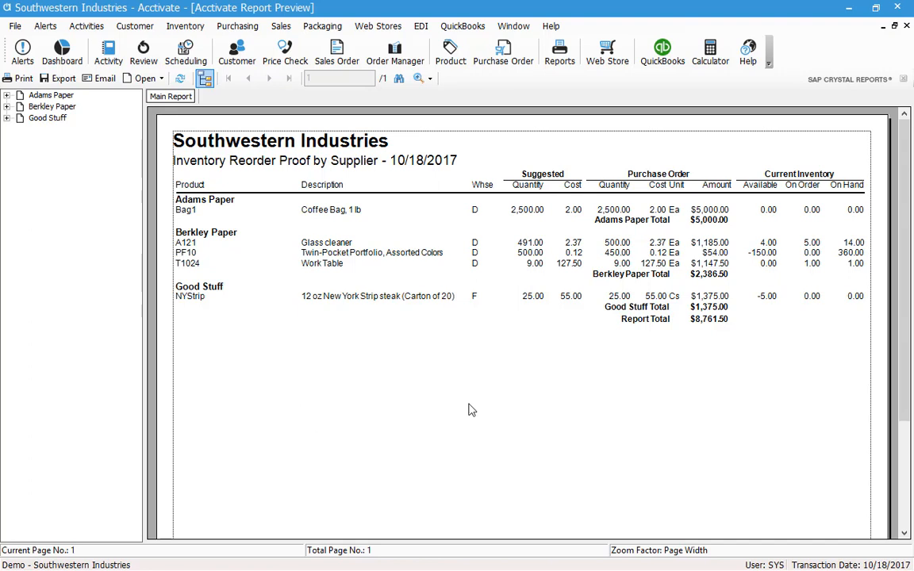
left_click(906, 26)
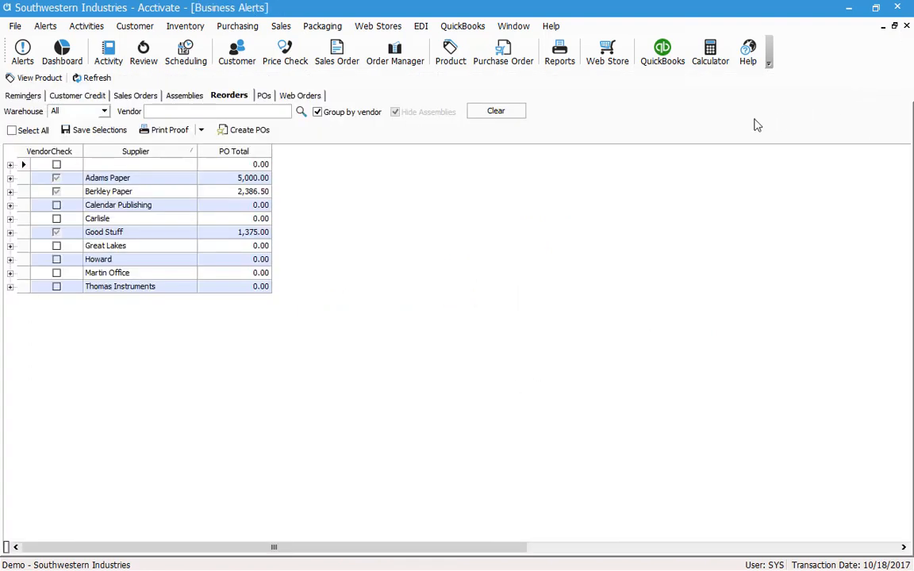
left_click(895, 27)
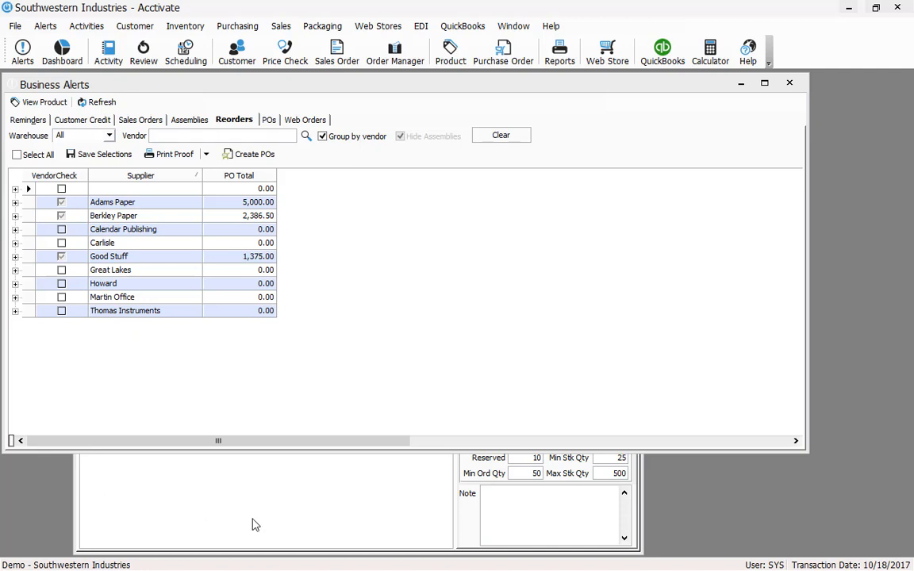
Step: Create the purchase orders for the selected Adams Paper, Berkley Paper and Good Stuff reorders
left_click(292, 380)
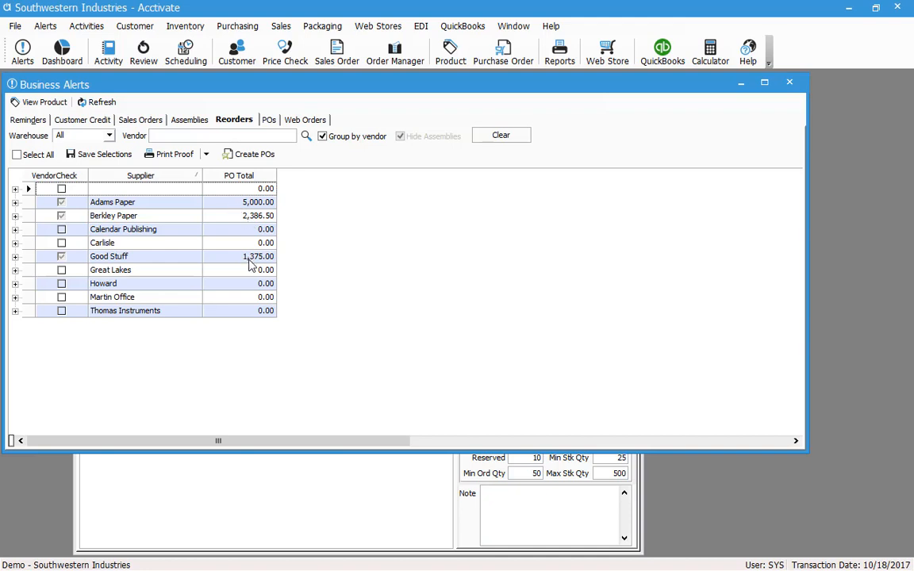
left_click(244, 158)
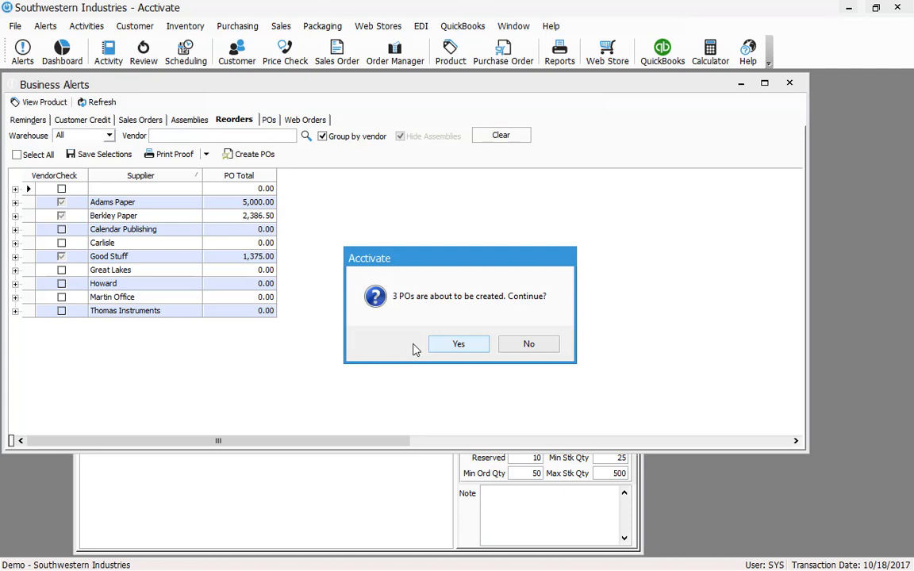
left_click(460, 347)
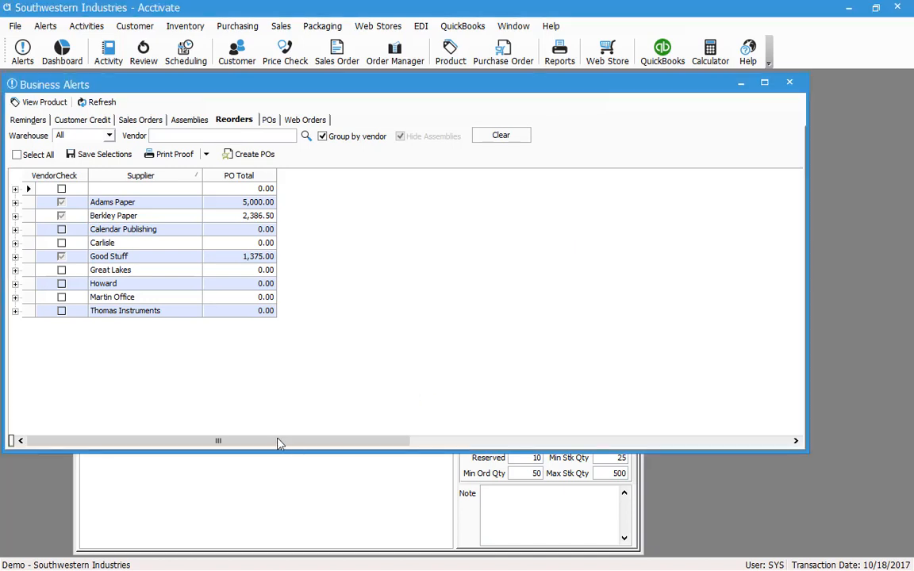
left_click(547, 345)
Step: Turn off vendor grouping in the reorders list, and close the Business Alerts and Product A121 windows
left_click(322, 137)
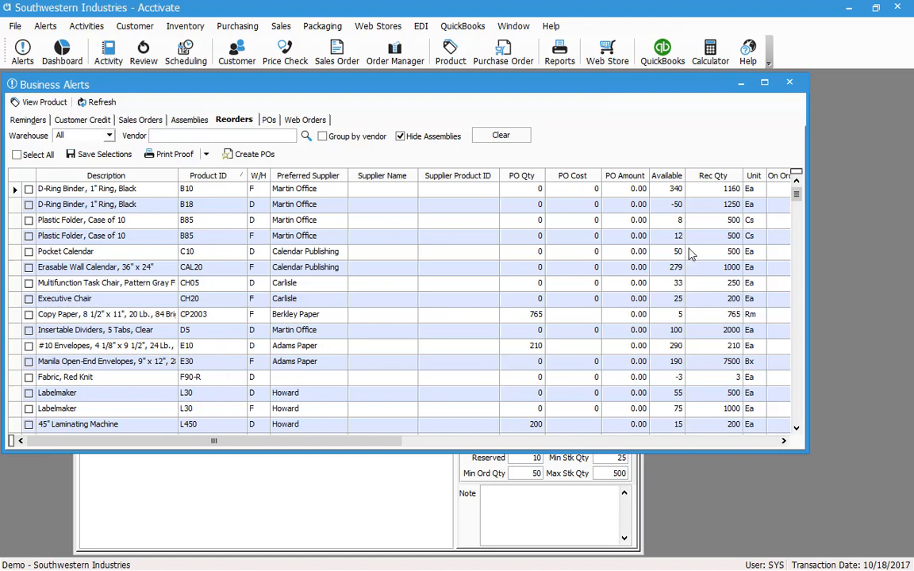
left_click(790, 82)
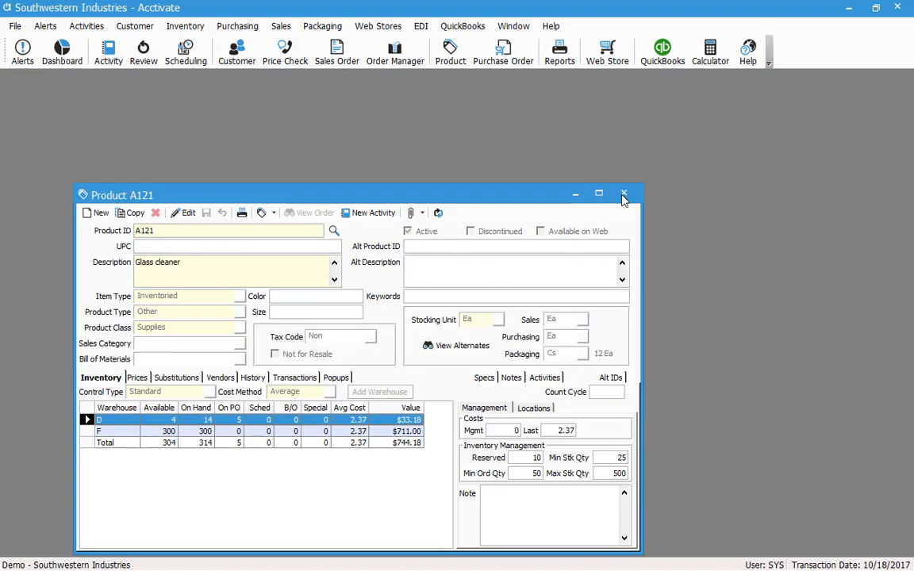
left_click(624, 194)
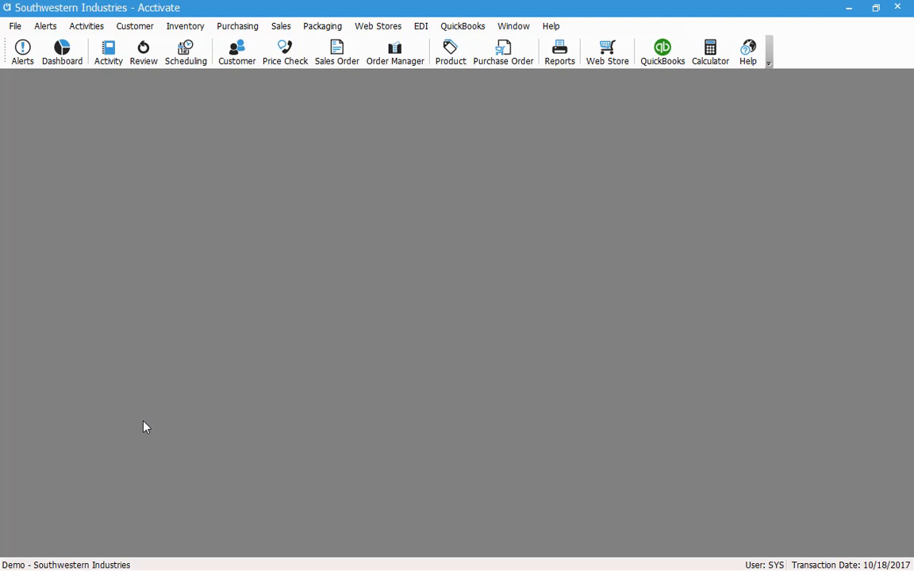
Step: Preview the newly issued purchase orders issued by SYS, including only the Standard Purchase Orders type
left_click(237, 27)
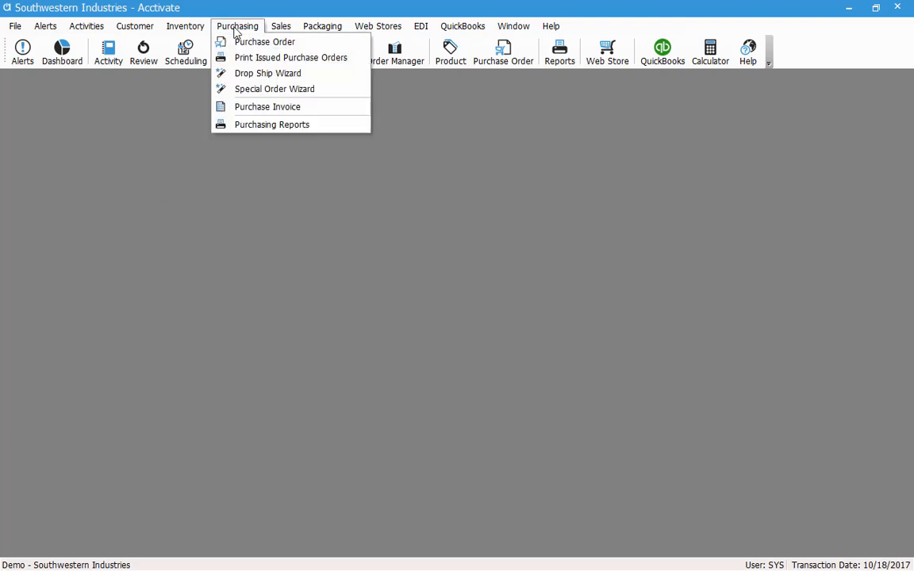
left_click(318, 59)
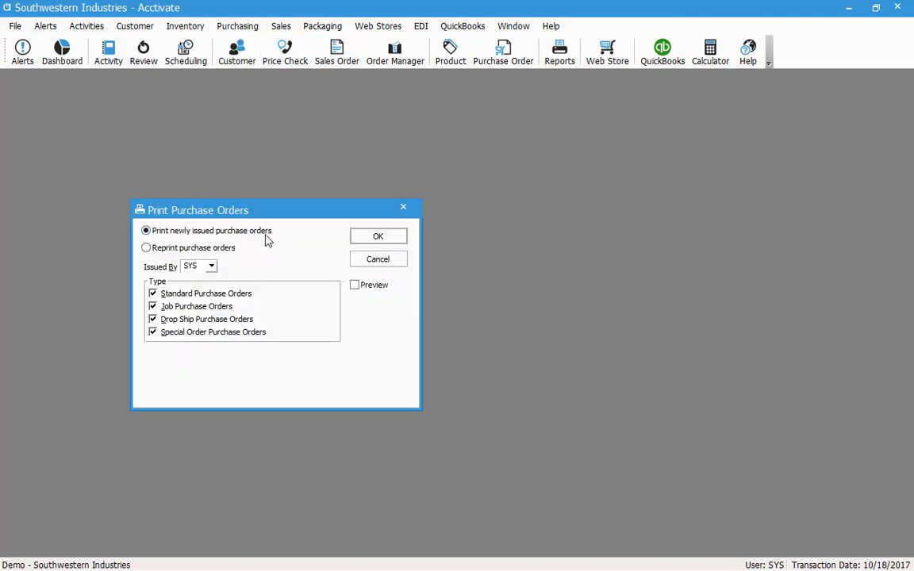
left_click(149, 249)
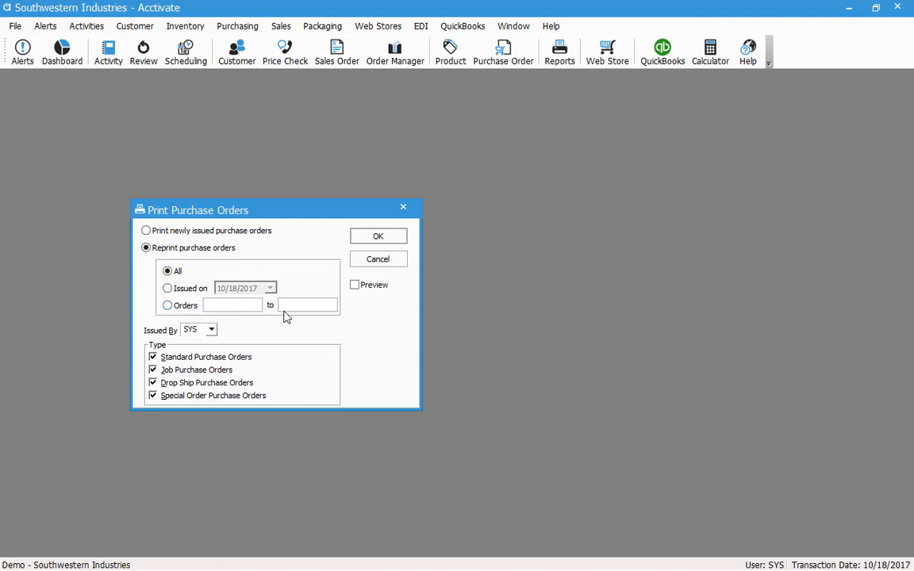
left_click(147, 230)
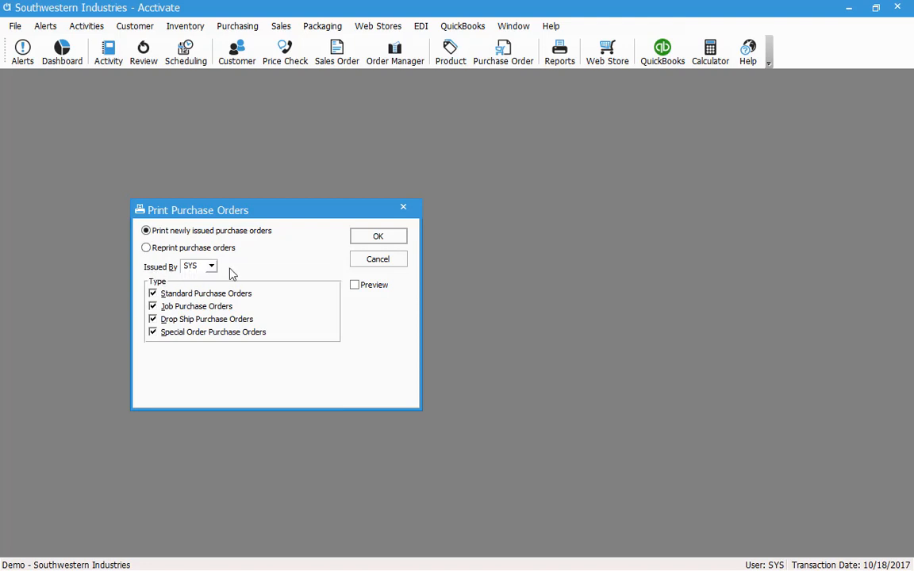
left_click(154, 334)
left_click(153, 319)
left_click(153, 306)
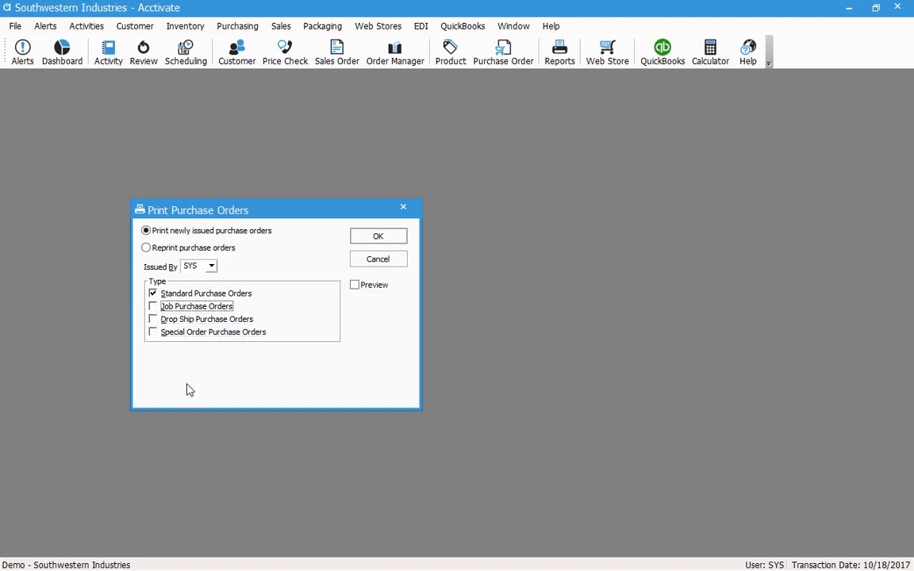
left_click(356, 285)
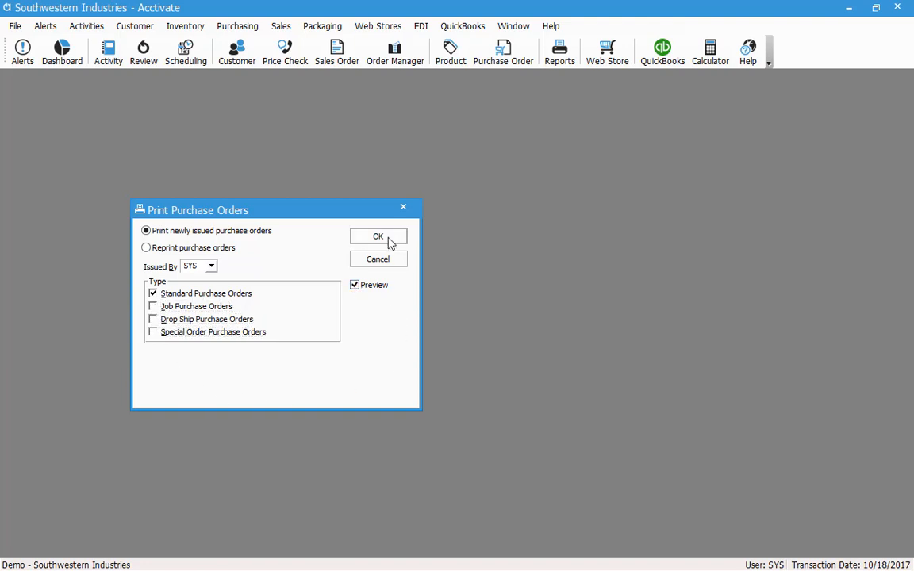
left_click(388, 239)
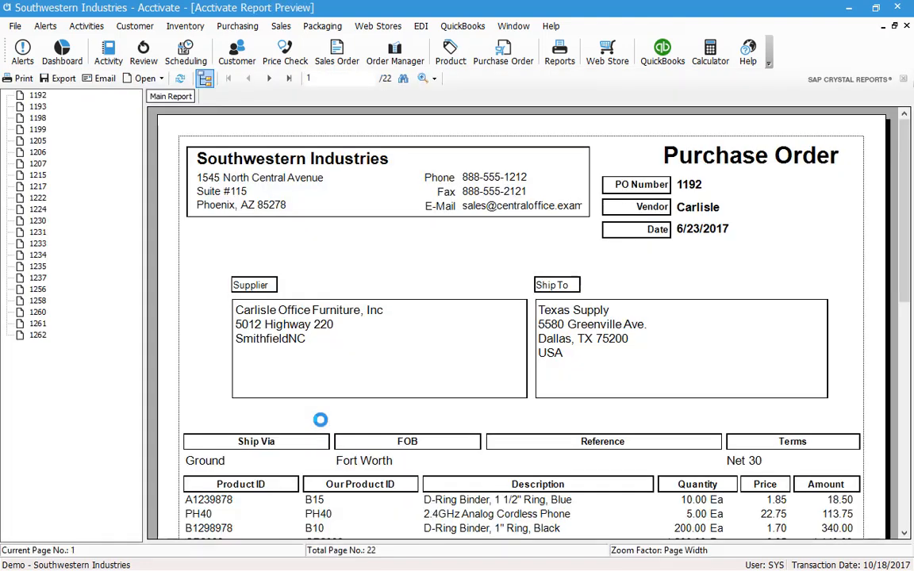
Step: Review the new Good Stuff, Berkley Paper and Adams Paper purchase orders in the preview, close it, and abandon the printing
left_click(40, 336)
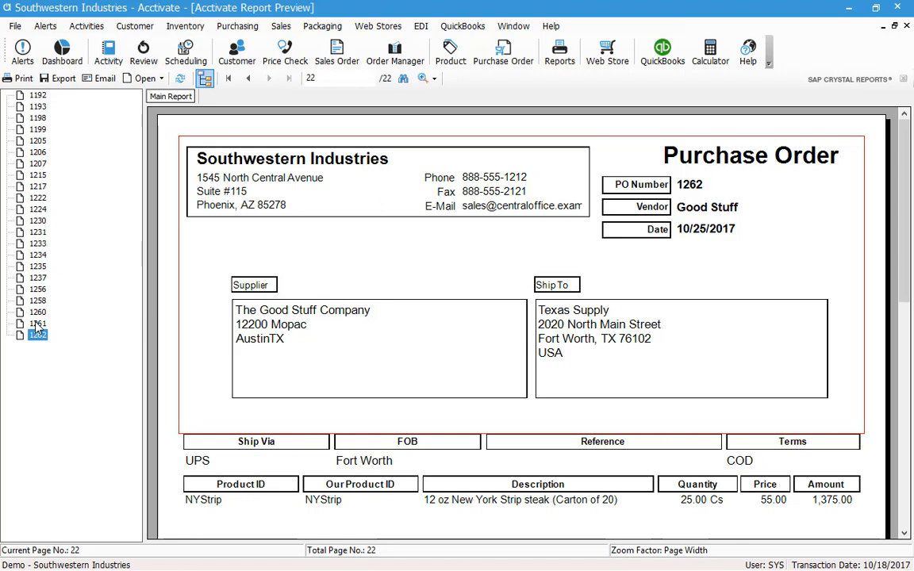
left_click(38, 324)
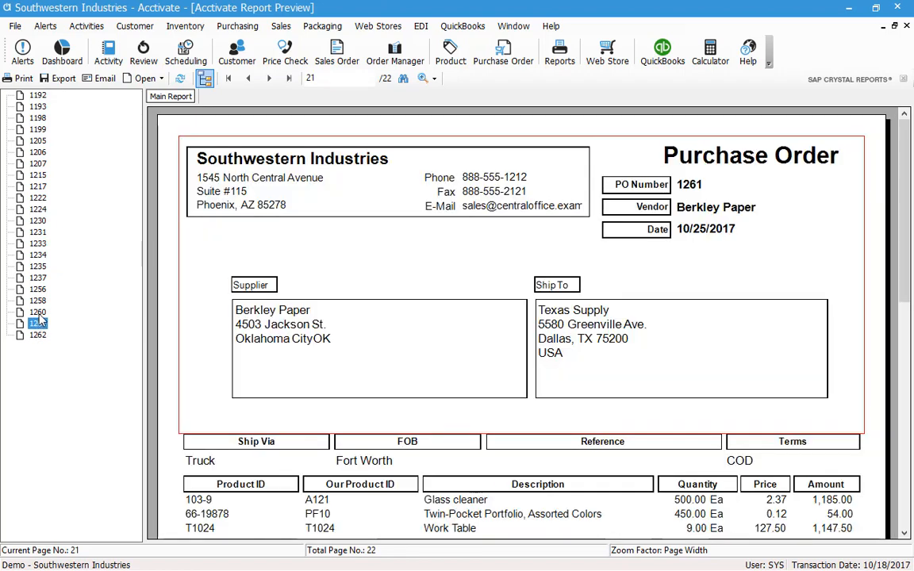
left_click(38, 313)
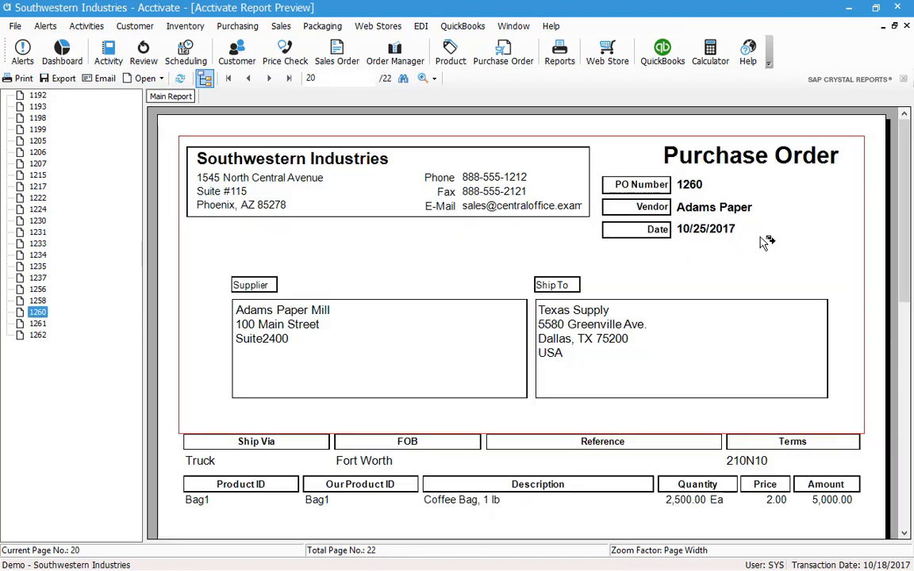
left_click(907, 26)
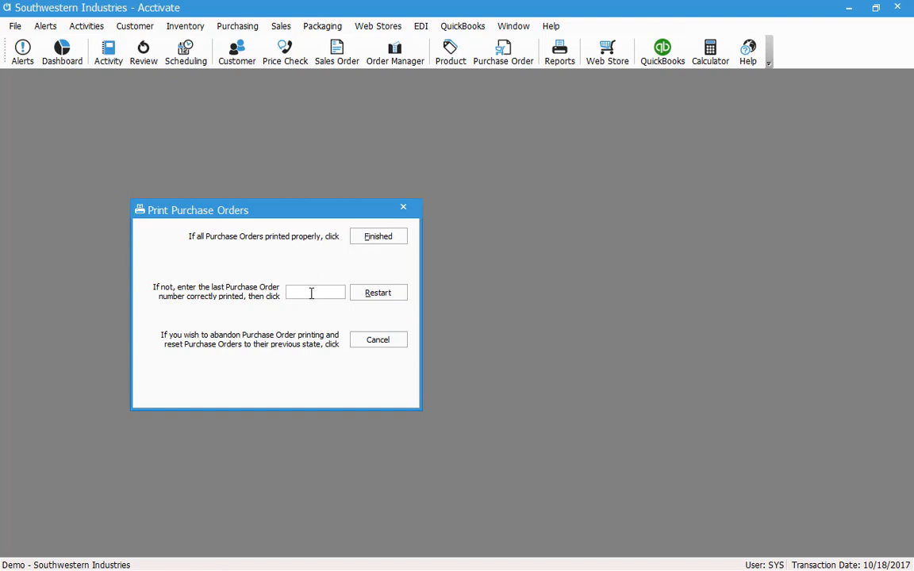
left_click(384, 344)
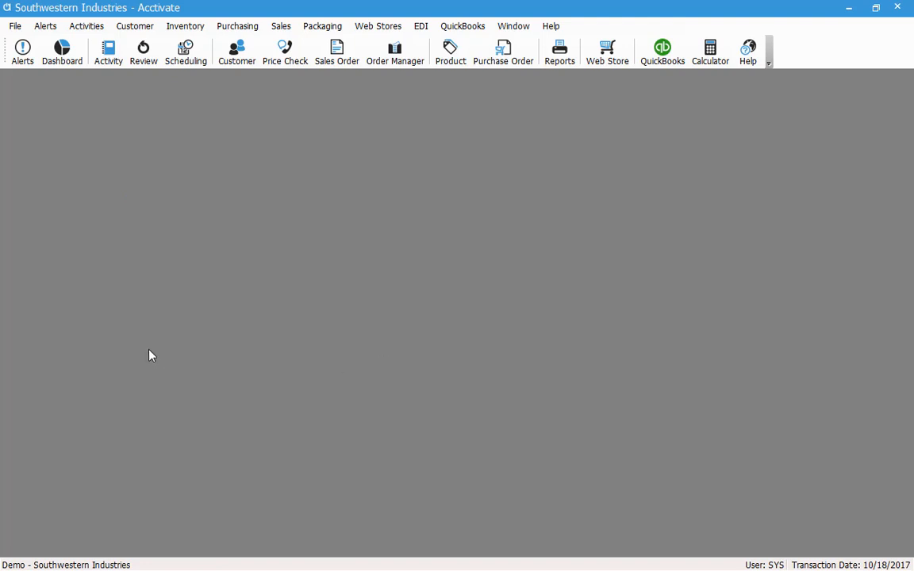
Step: Open the ABC Services sales order by its order number and put it into edit mode
left_click(338, 64)
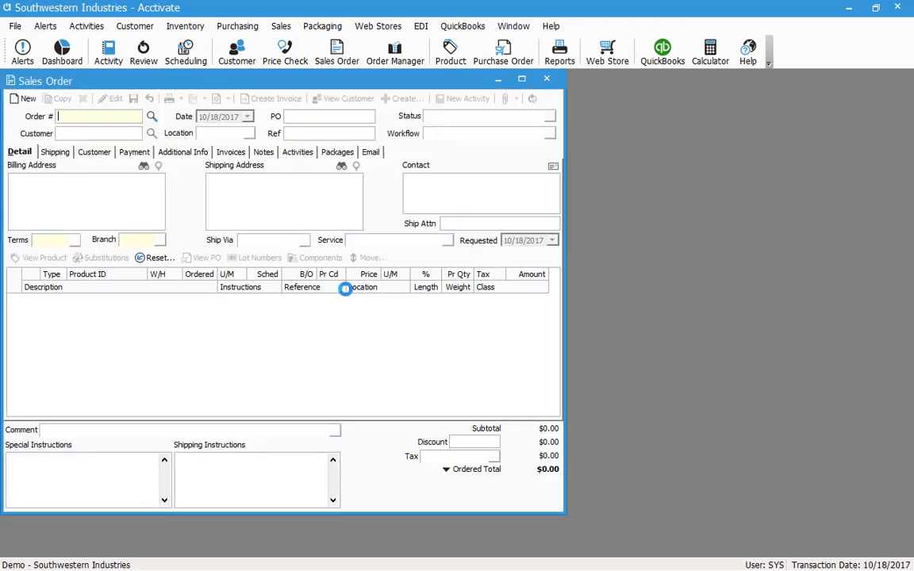
type("a1525t")
key("Return")
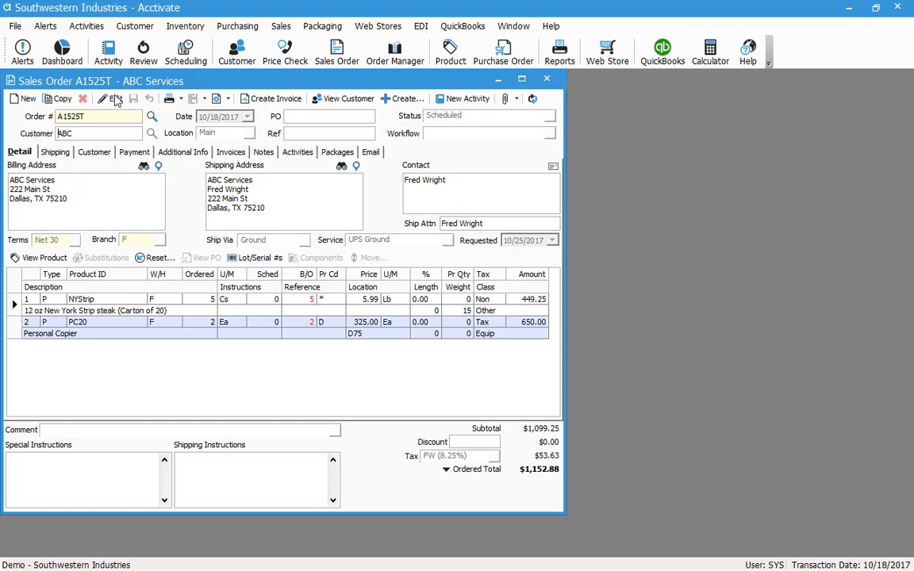
left_click_drag(127, 82, 161, 85)
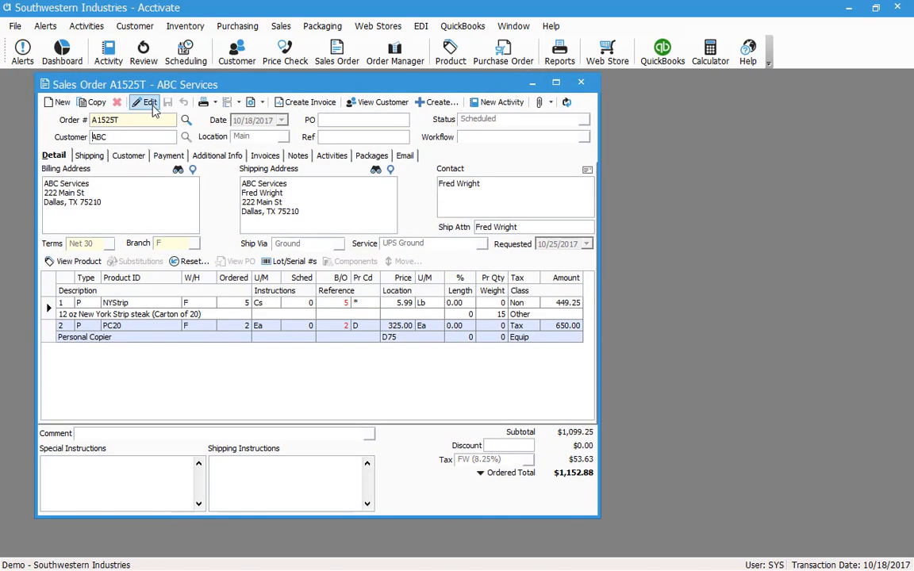
left_click(149, 104)
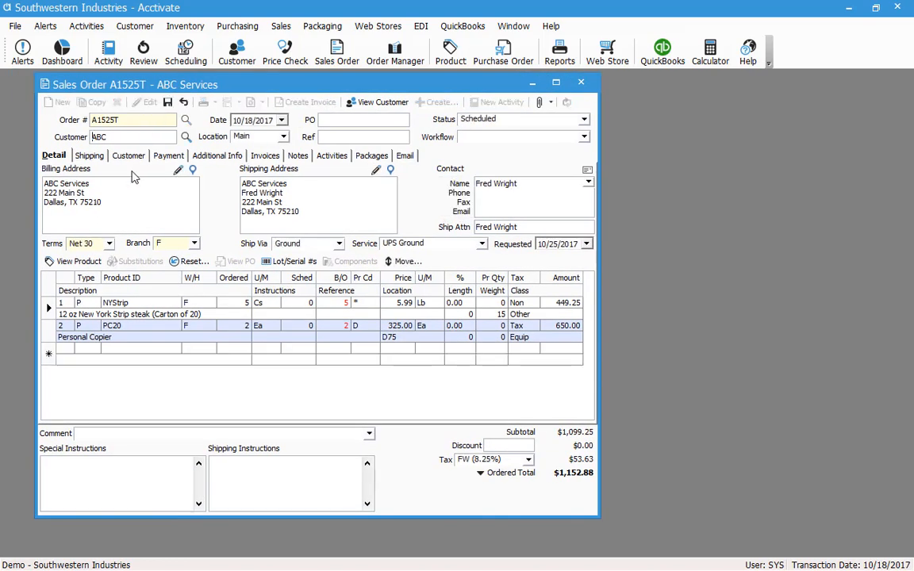
Step: Change the line type of the NYStrip item to Drop Ship
left_click(83, 303)
left_click(94, 303)
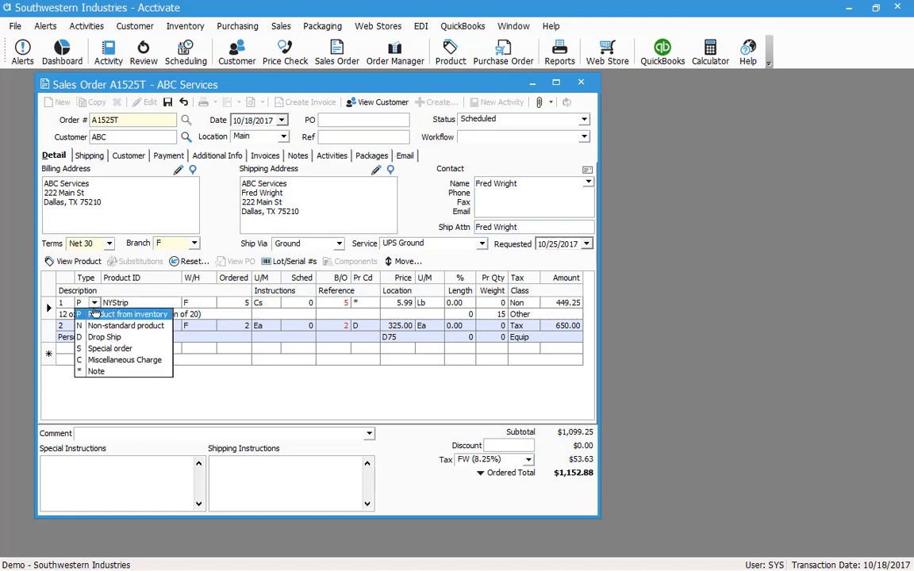
left_click(104, 338)
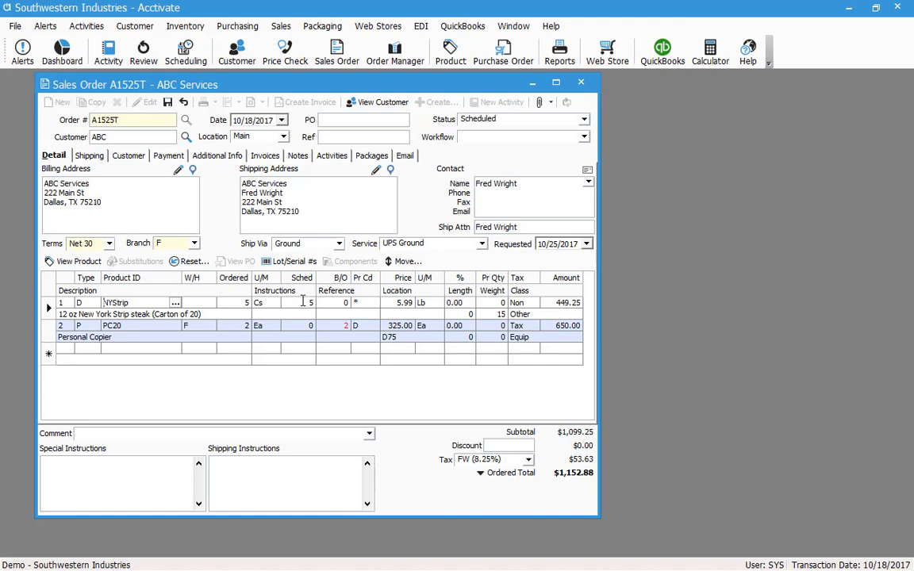
left_click(303, 305)
Step: Change the PC20 line to Special order, adding warehouse FS to the product, and save the sales order
left_click(90, 326)
left_click(94, 325)
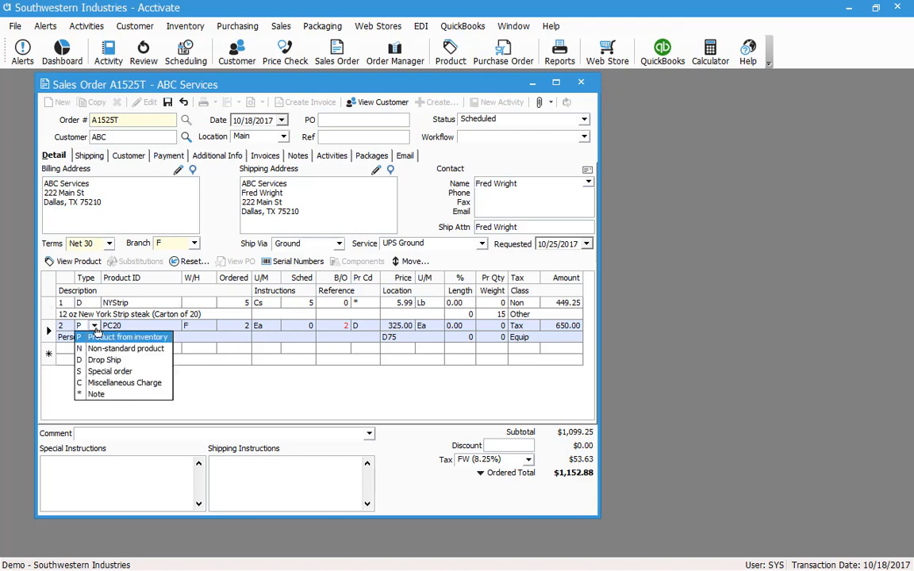
left_click(111, 372)
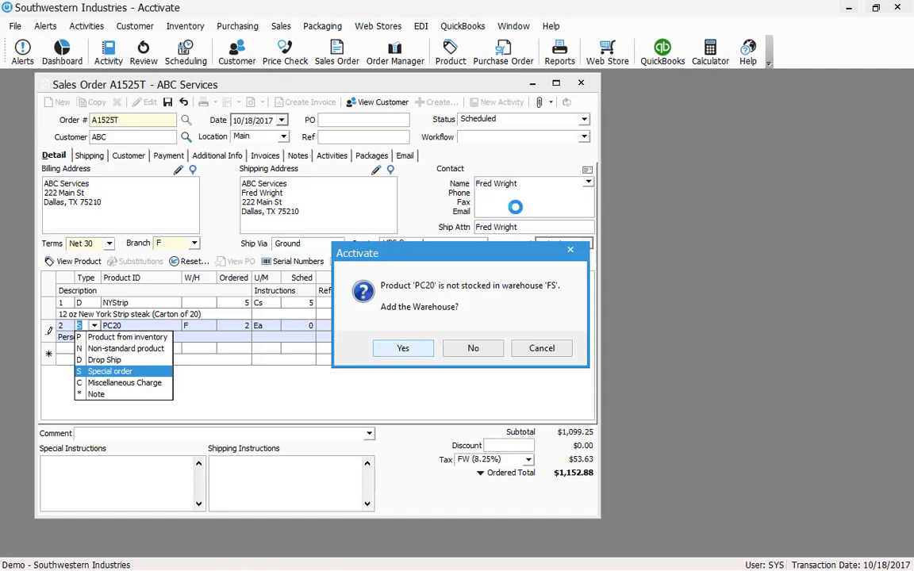
left_click(418, 350)
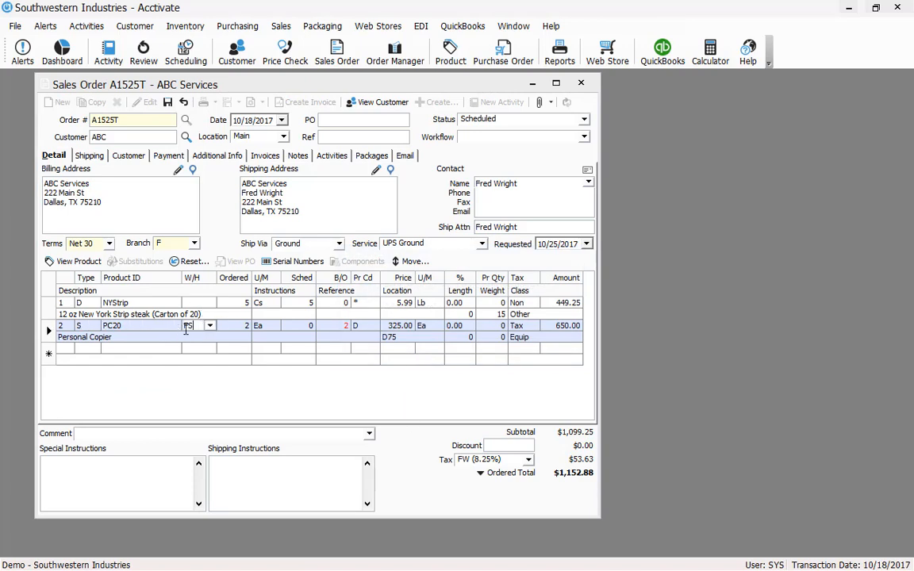
left_click(306, 326)
key("Tab")
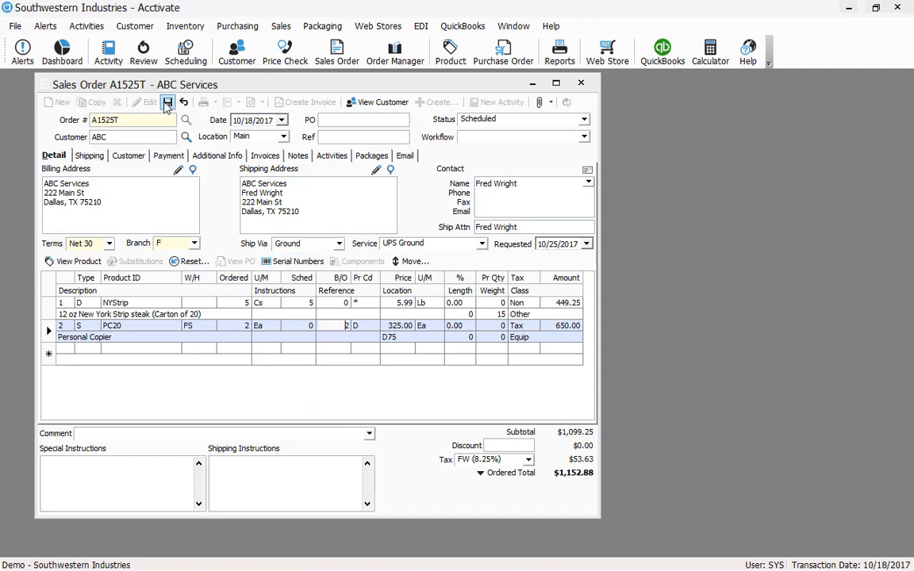
left_click(167, 103)
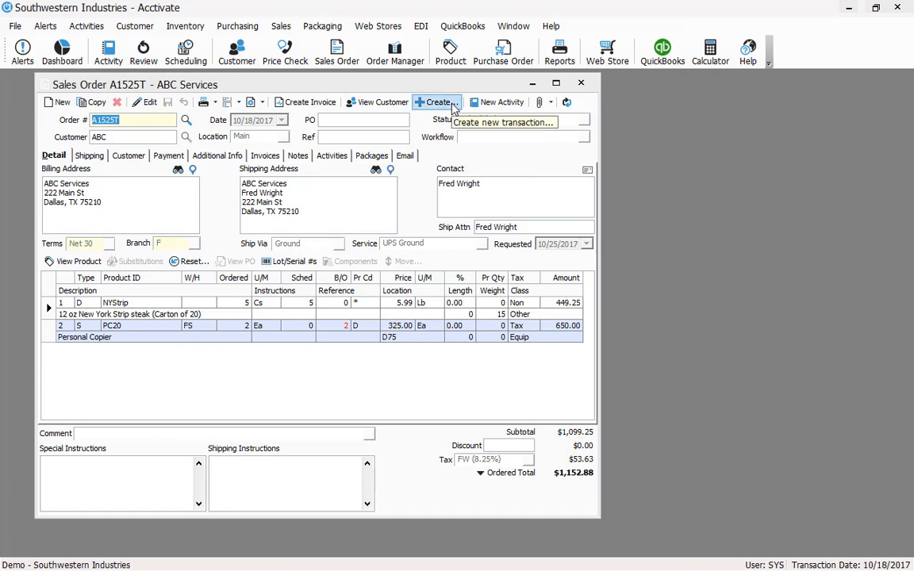
left_click(439, 102)
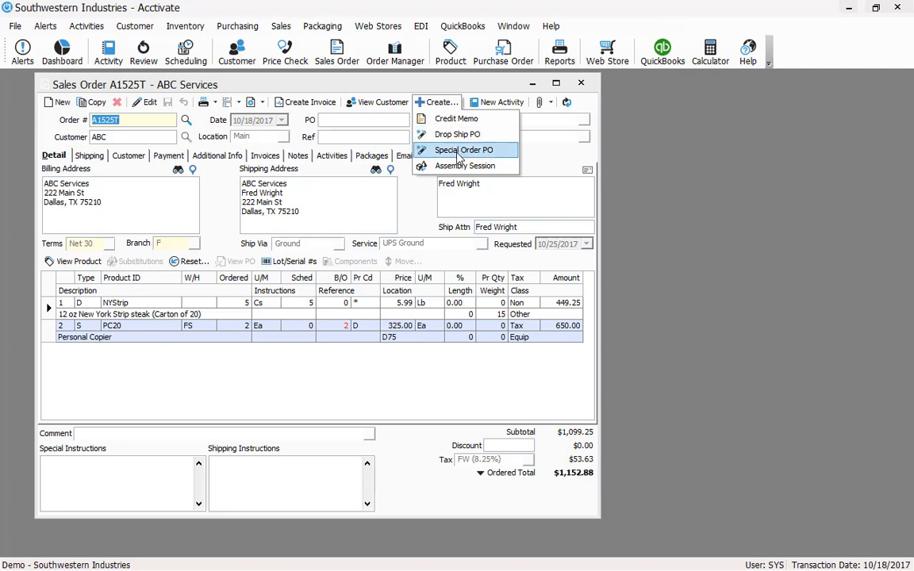
left_click(306, 408)
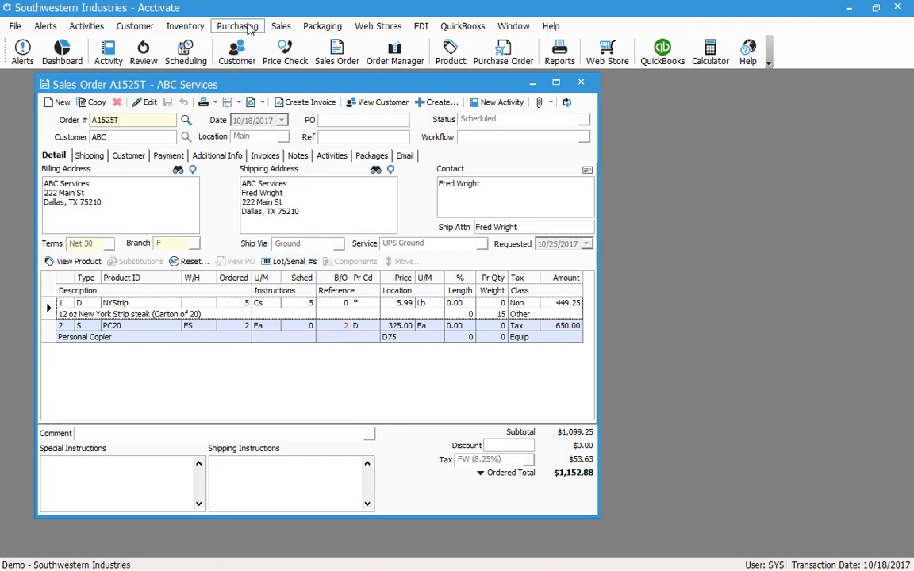
left_click(243, 26)
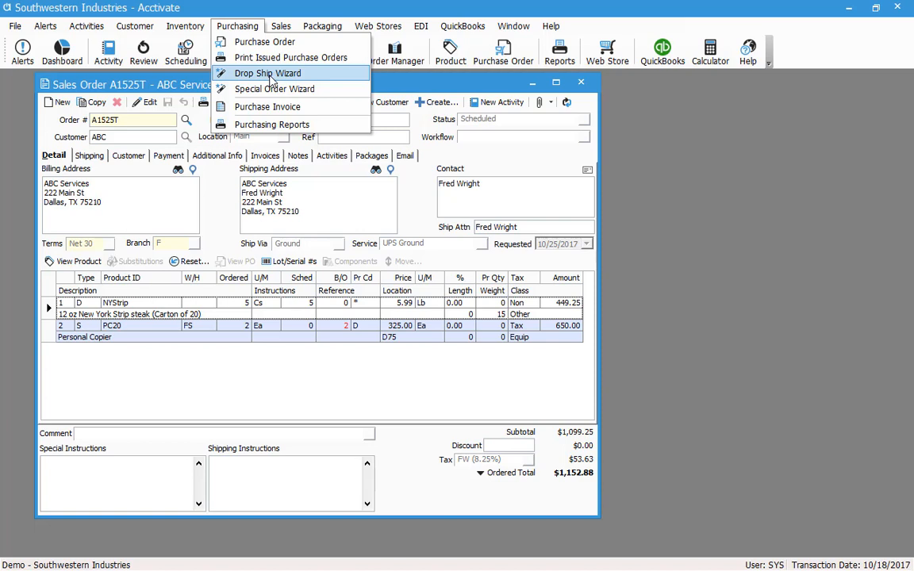
Step: Customize the icon bar to include the Drop Ship and Special Order shortcuts
left_click(769, 70)
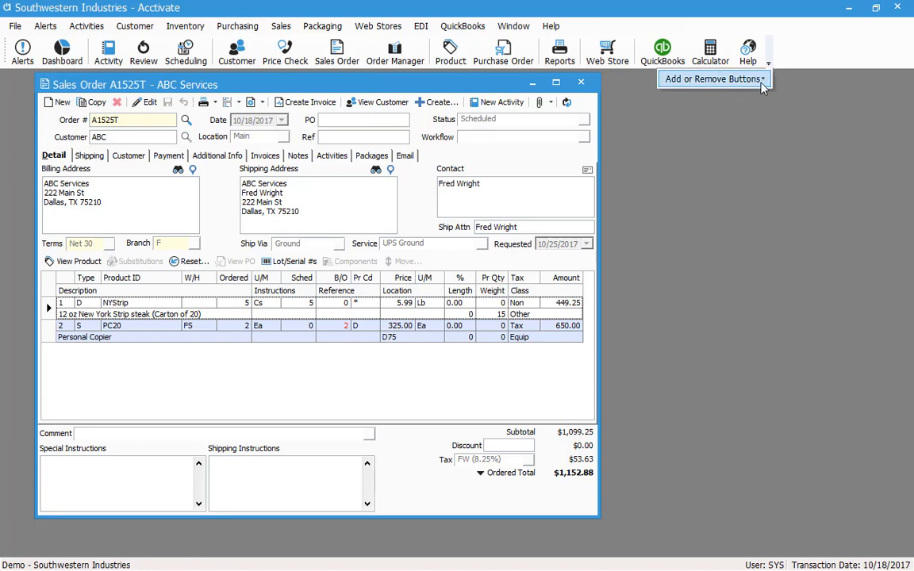
mouse_move(766, 82)
mouse_move(794, 79)
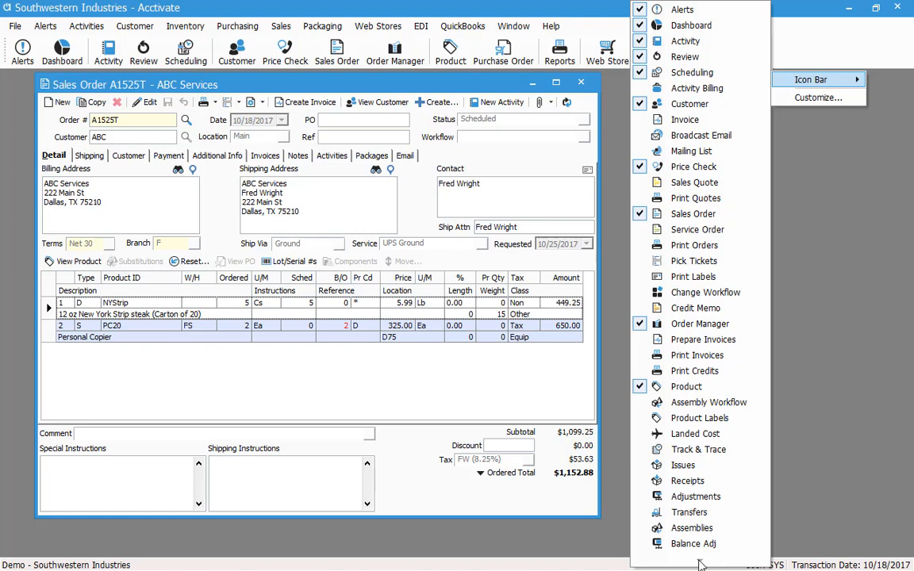
mouse_move(699, 562)
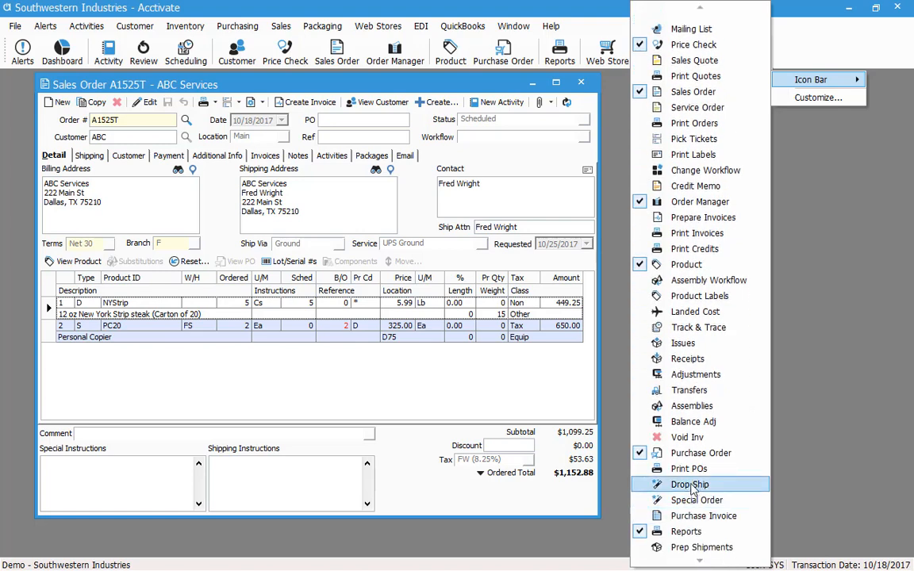
left_click(665, 487)
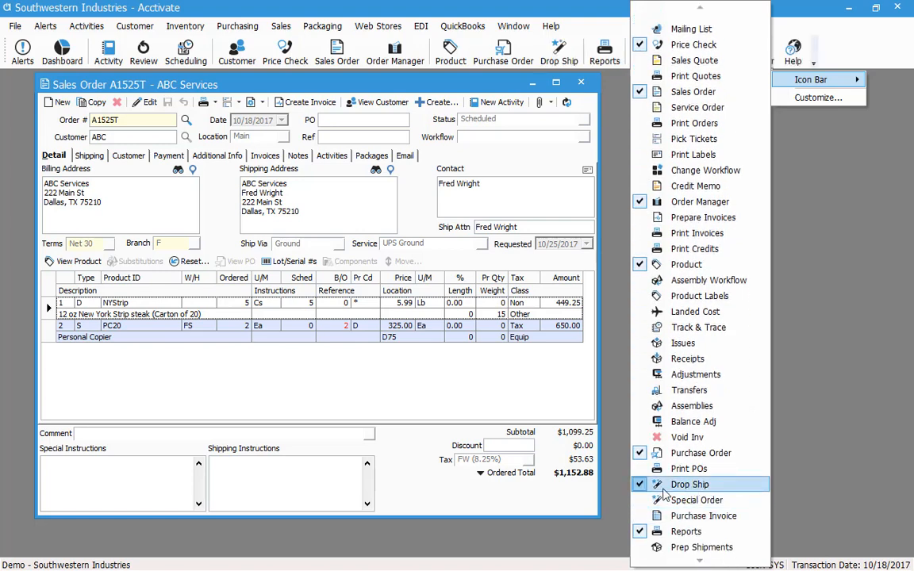
left_click(692, 502)
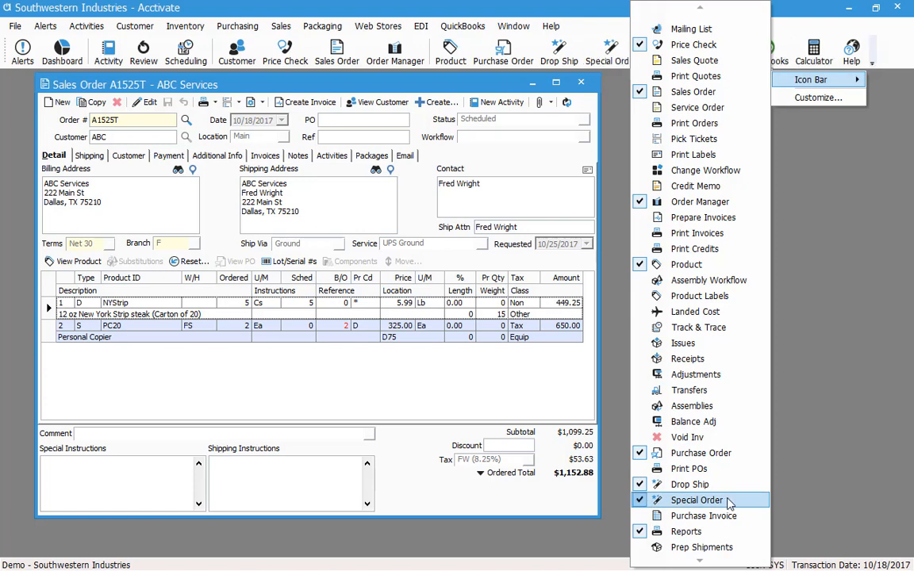
left_click(828, 341)
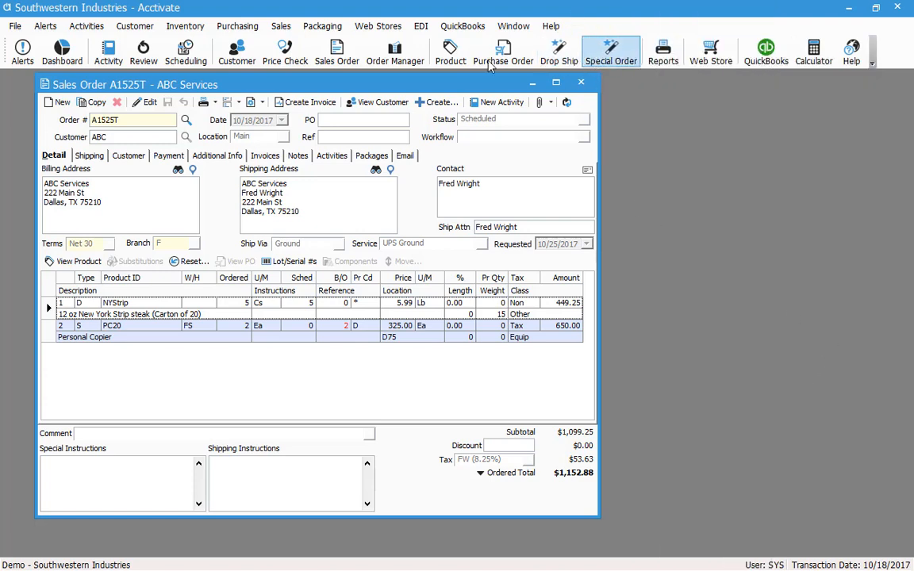
Step: Open the Drop Ship Wizard, mark all drop ship lines on the scheduled sales orders, and save the selection
left_click(559, 52)
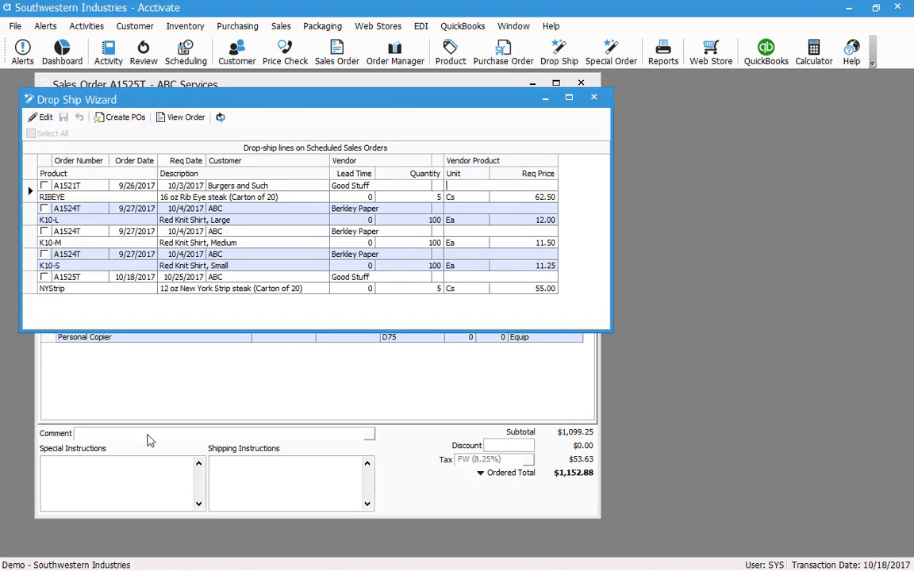
left_click_drag(308, 89, 468, 134)
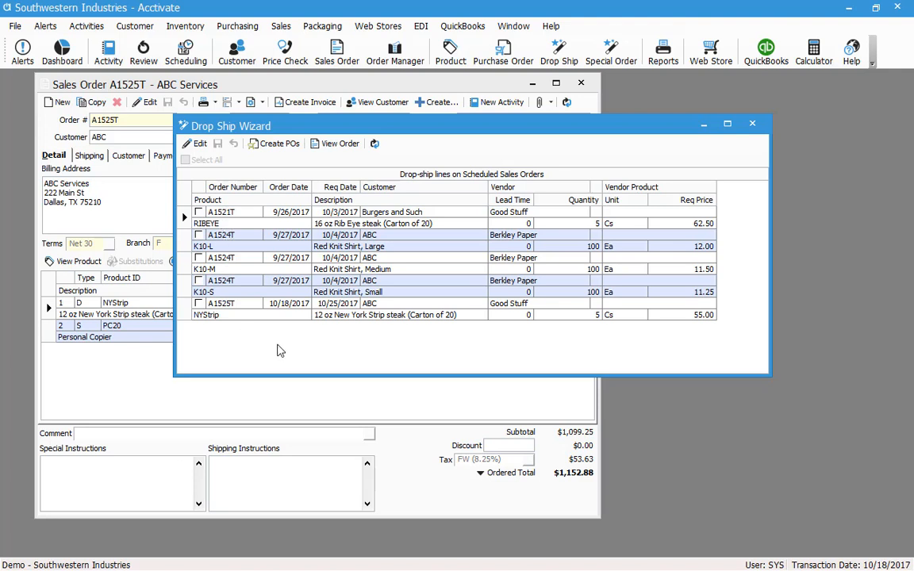
left_click(200, 144)
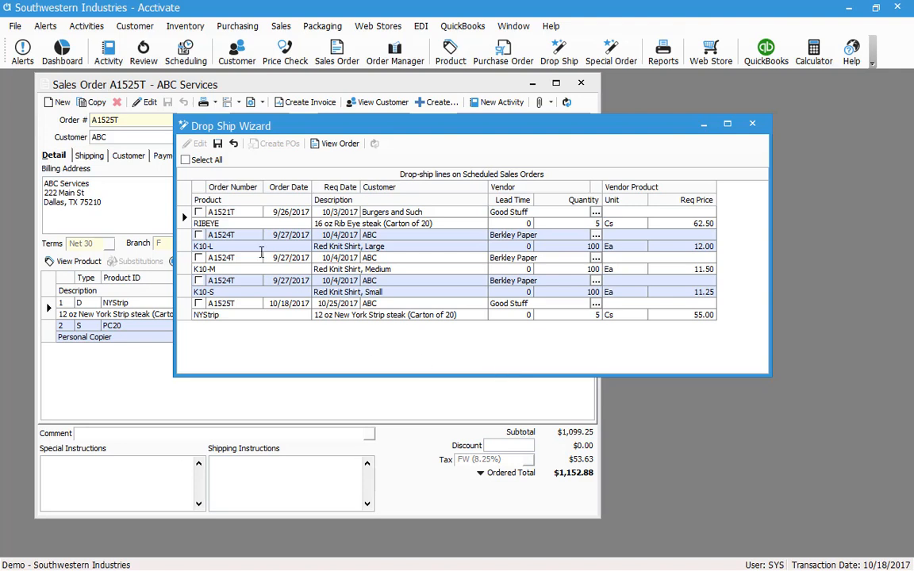
left_click(185, 160)
left_click(218, 144)
Step: Create purchase orders from the selected drop ship lines and close the wizard
left_click(279, 145)
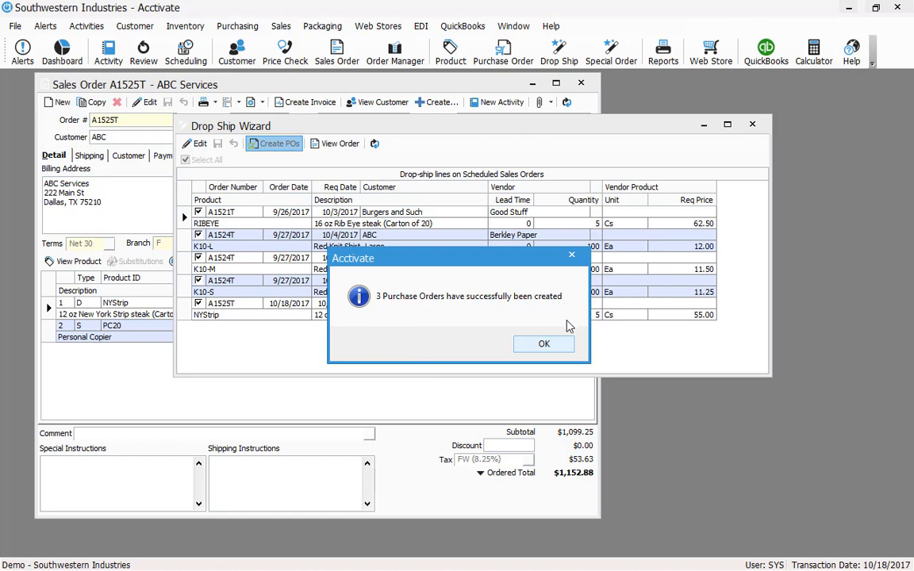
left_click_drag(429, 256, 665, 334)
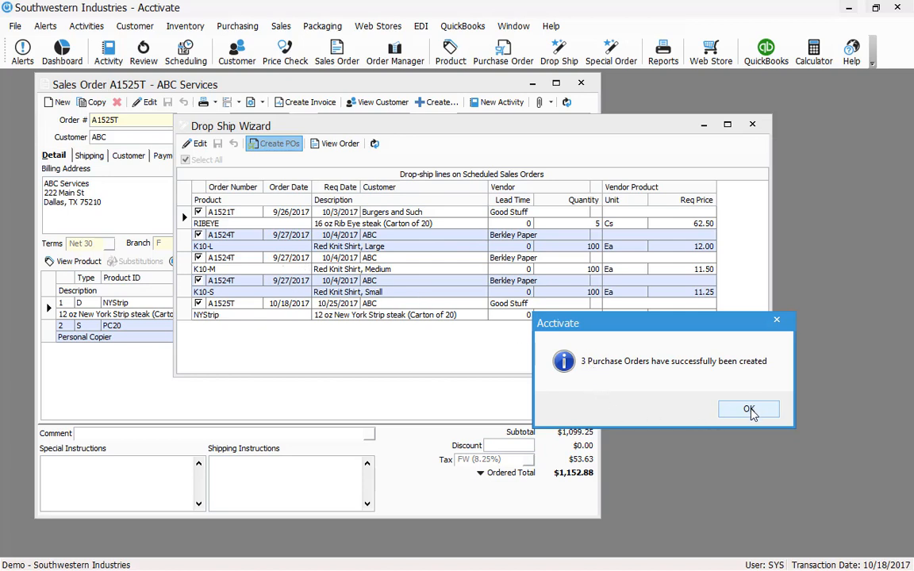
left_click(749, 408)
left_click(752, 124)
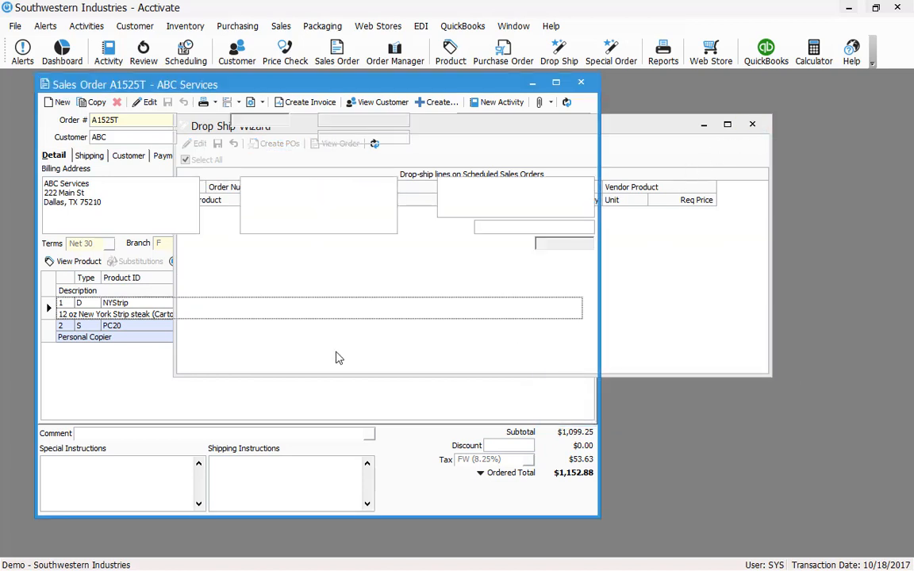
Step: Open the drop ship purchase order linked to the NYStrip line of the sales order
left_click(48, 308)
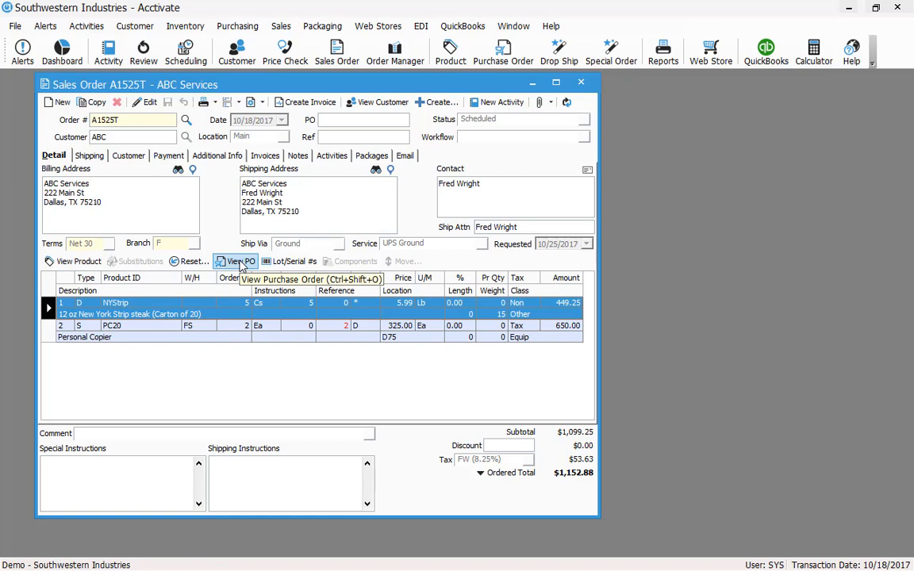
left_click(242, 264)
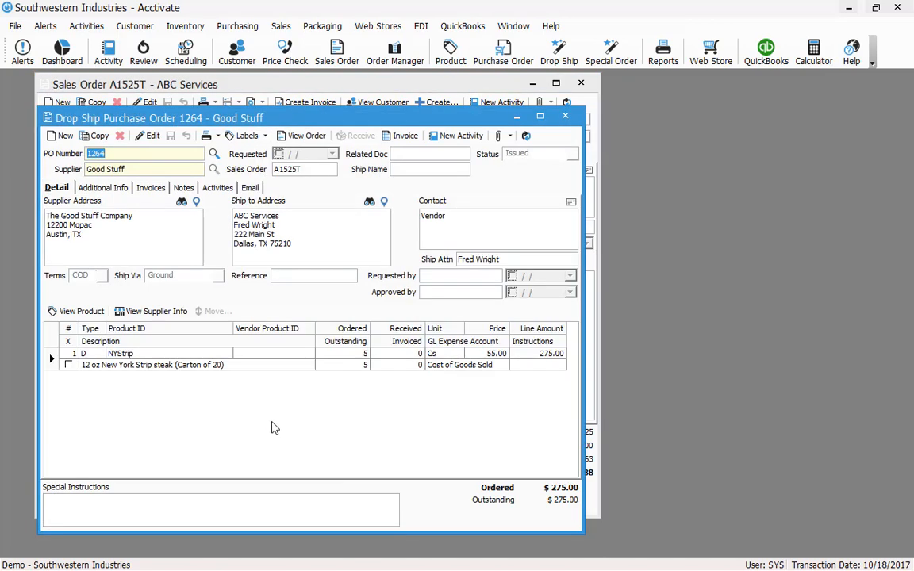
Step: Search the open purchase orders by the sales order number, check the Sales Order column, and leave the search without selecting
left_click(214, 155)
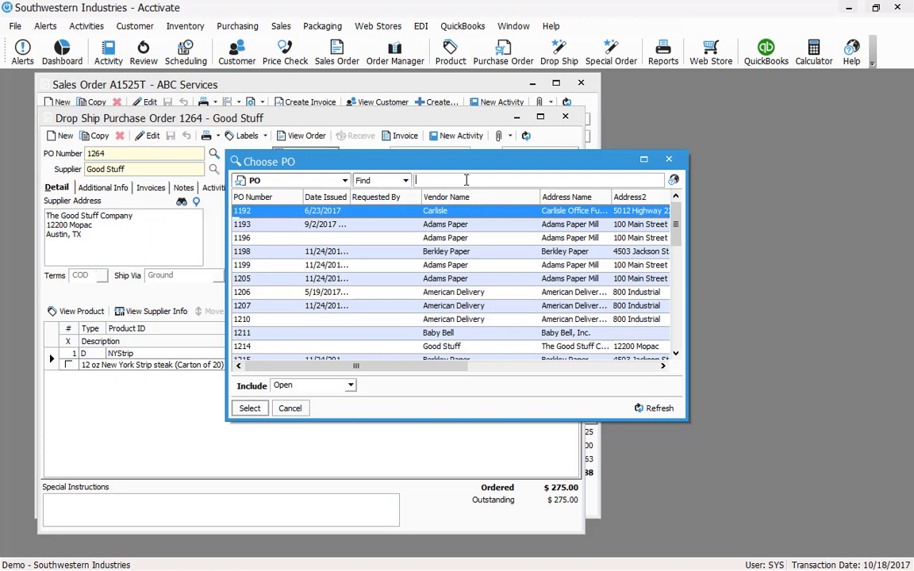
type("a1525t")
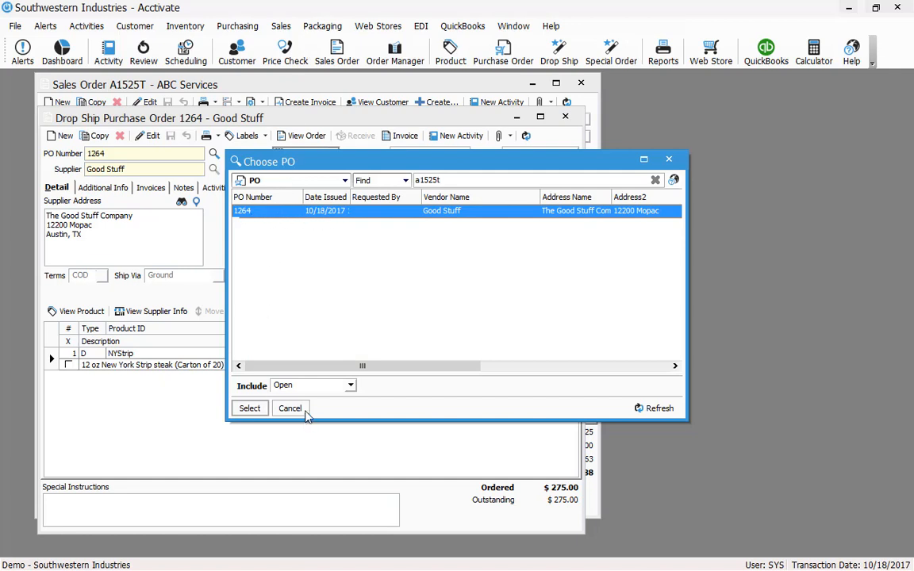
left_click_drag(341, 366, 608, 368)
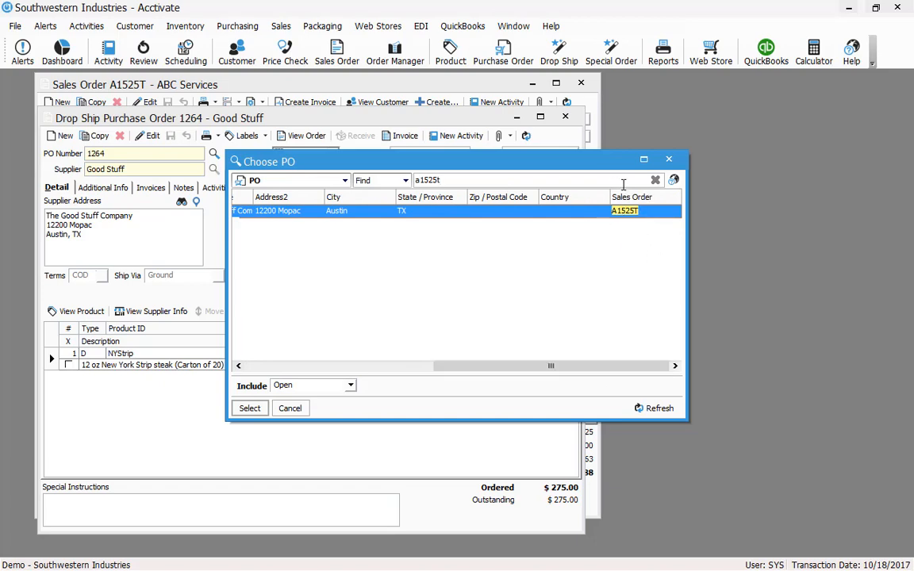
left_click_drag(524, 373, 333, 374)
left_click(290, 408)
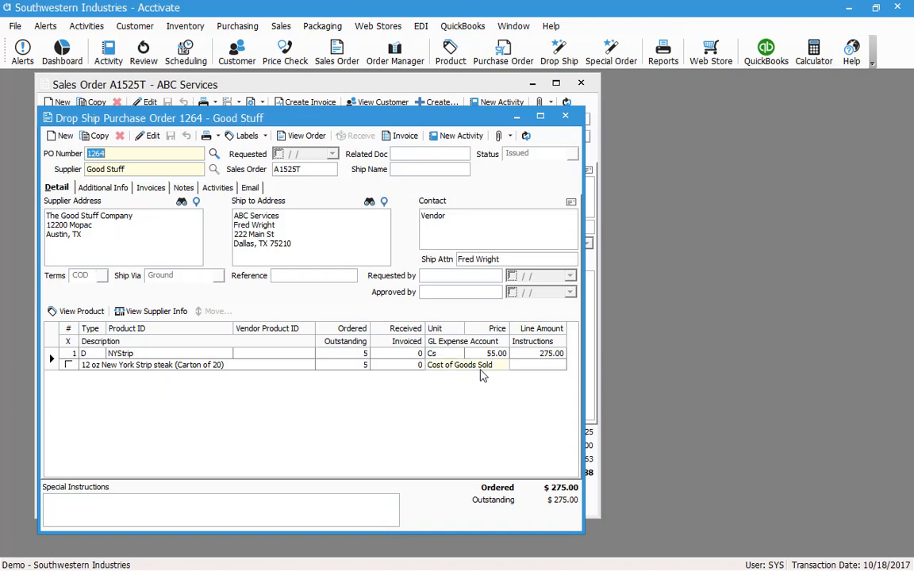
Step: Start a purchase invoice from the Good Stuff drop ship PO as INV-123456, dated 10/18/2017, approving 5 of the NYStrip line
left_click(402, 136)
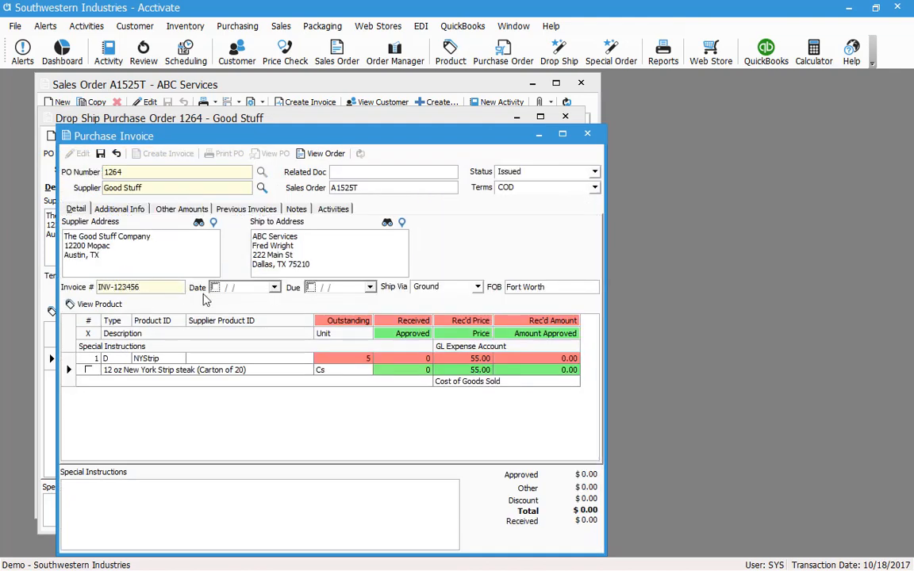
left_click(213, 287)
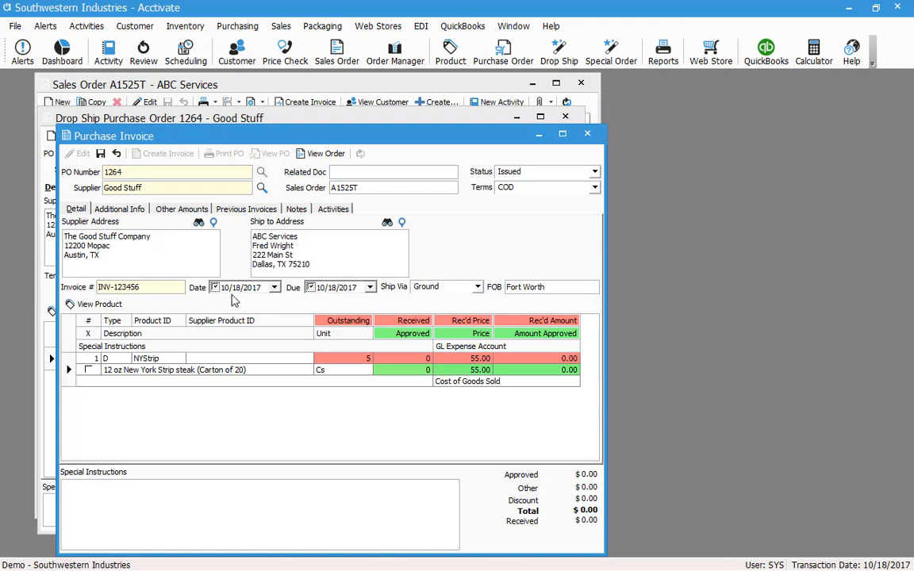
left_click(401, 371)
double_click(433, 369)
type("5")
key("Tab")
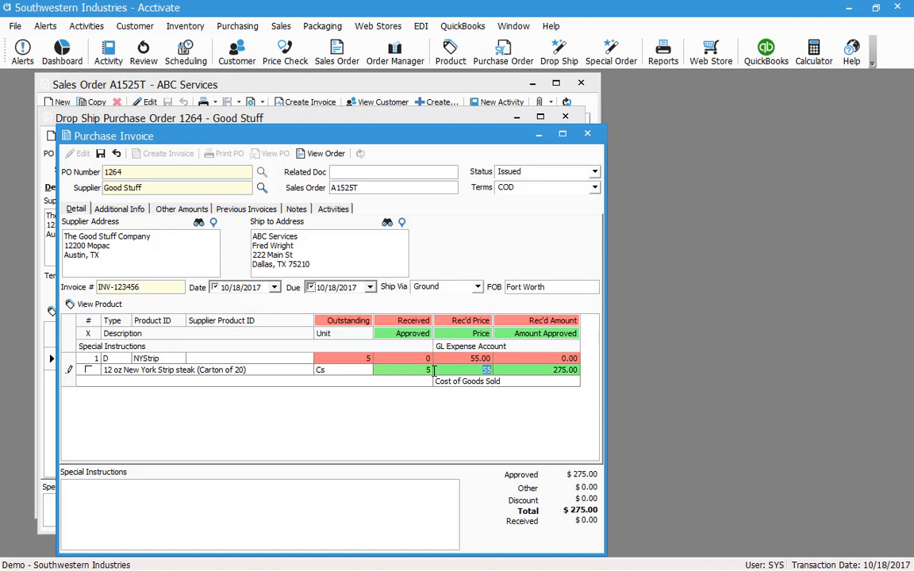
Step: Save and create the purchase invoice, mark the purchase order as completed, and close the invoice and purchase order
left_click(100, 155)
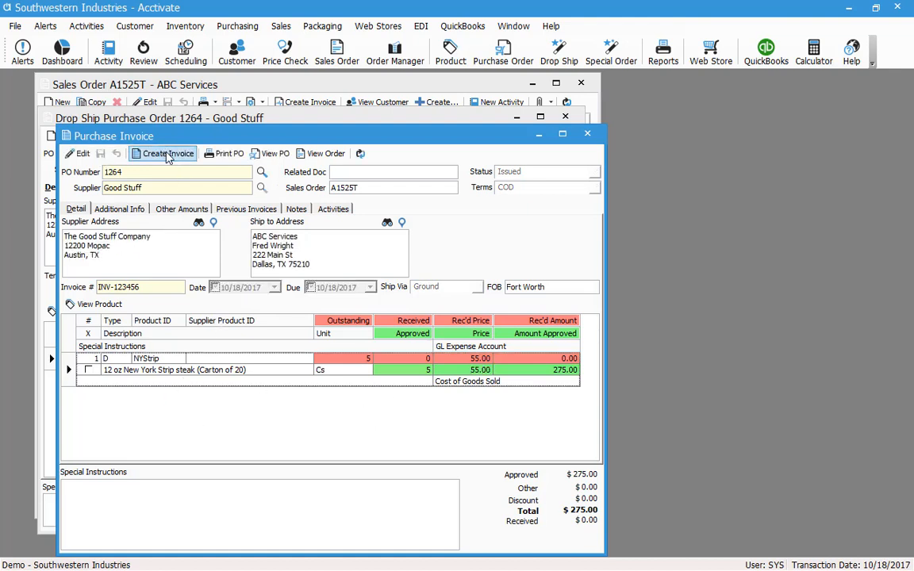
left_click(168, 156)
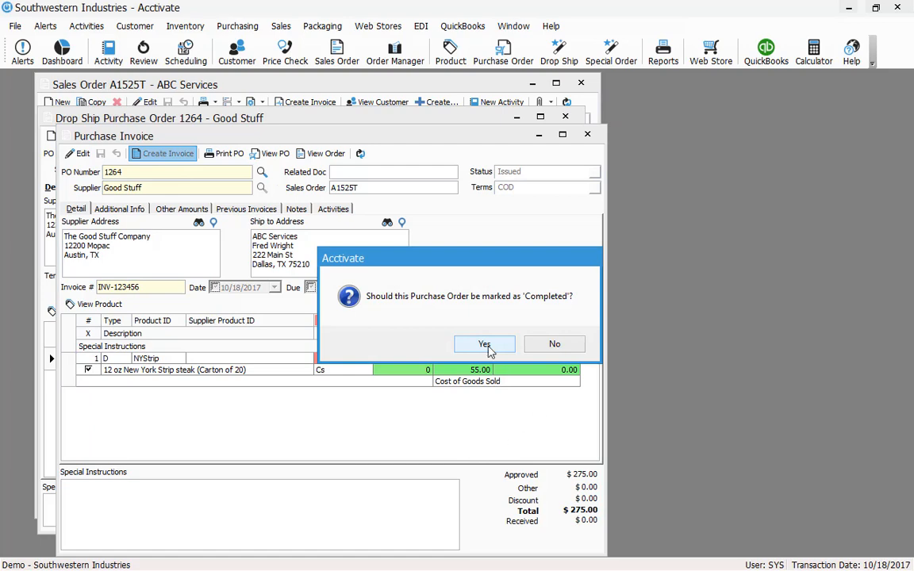
left_click(486, 344)
left_click(587, 134)
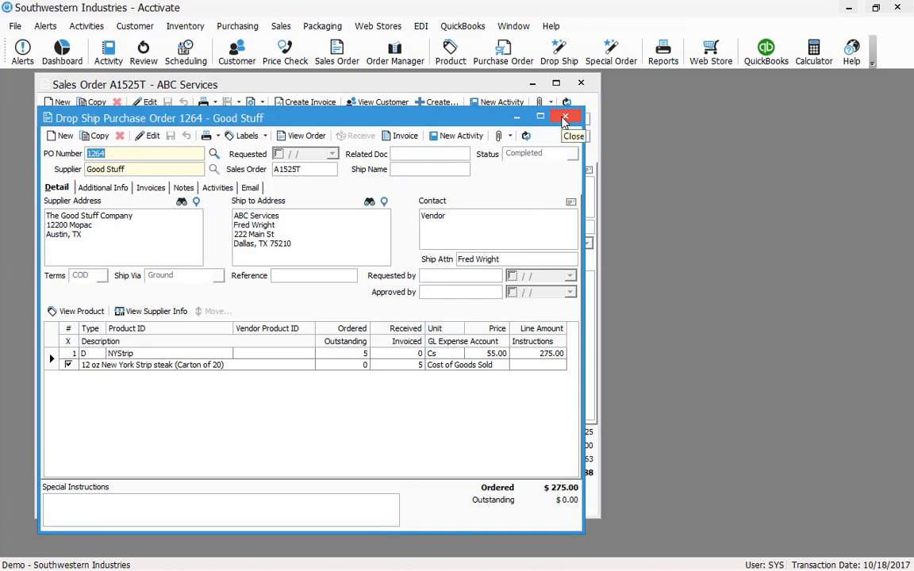
left_click(565, 118)
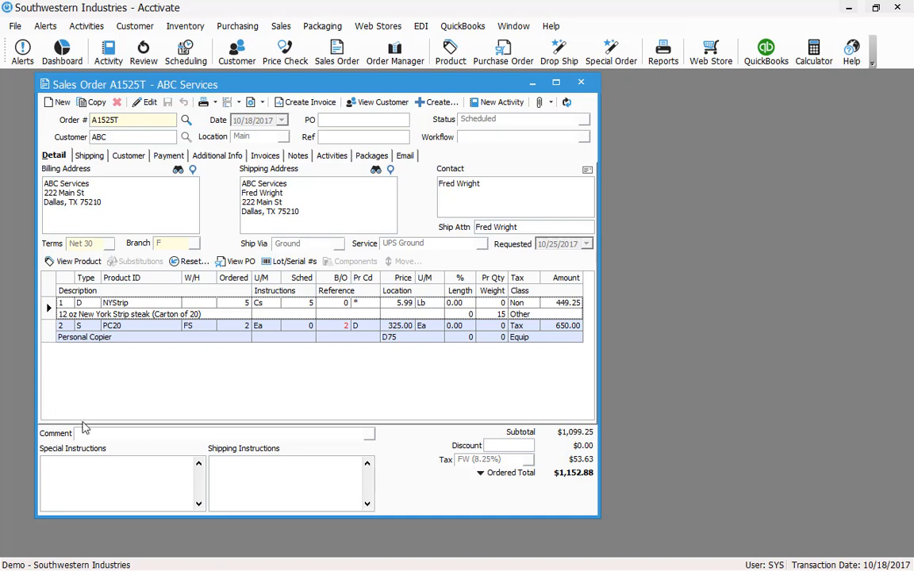
Step: Put the ABC Services sales order into edit mode and enter lot LOTNUMB with quantity 5 for the NYStrip line
left_click(147, 102)
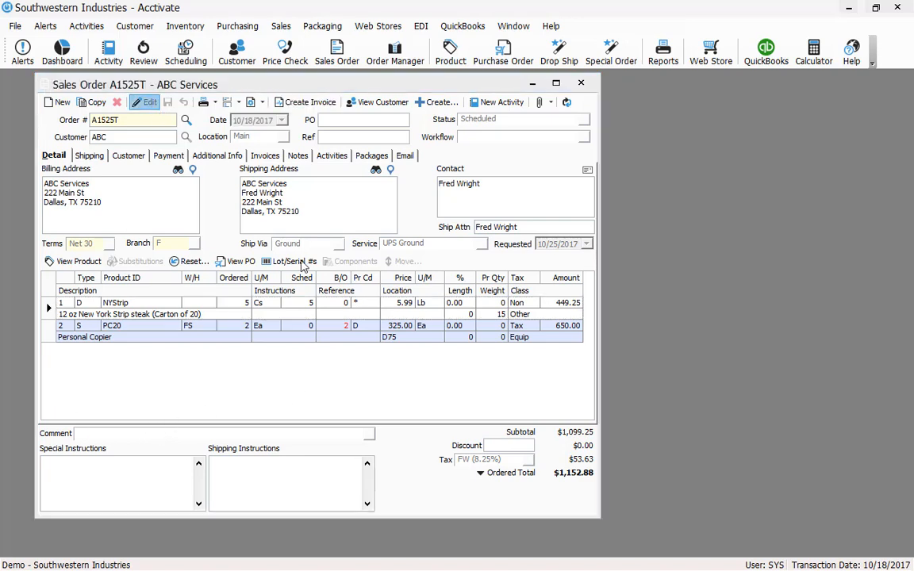
left_click(289, 262)
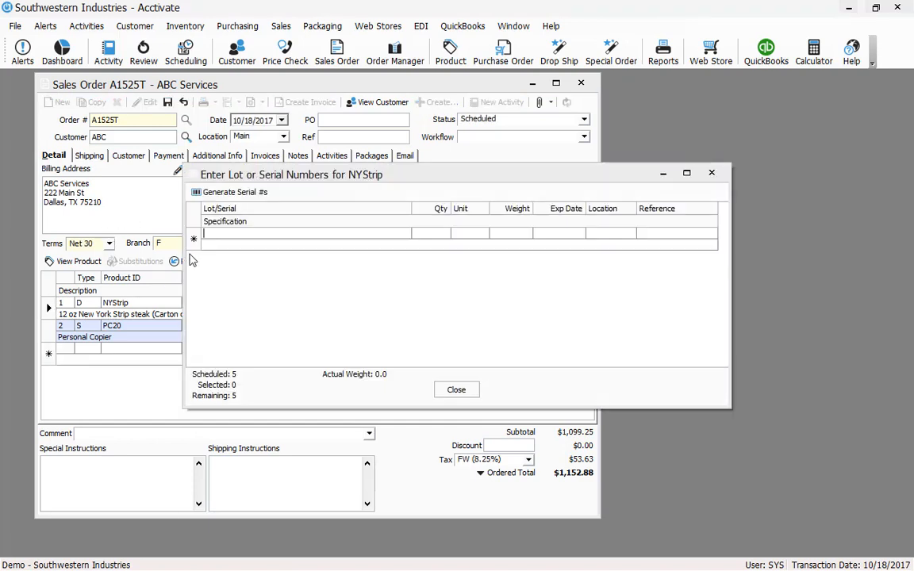
type("LOTNUMB")
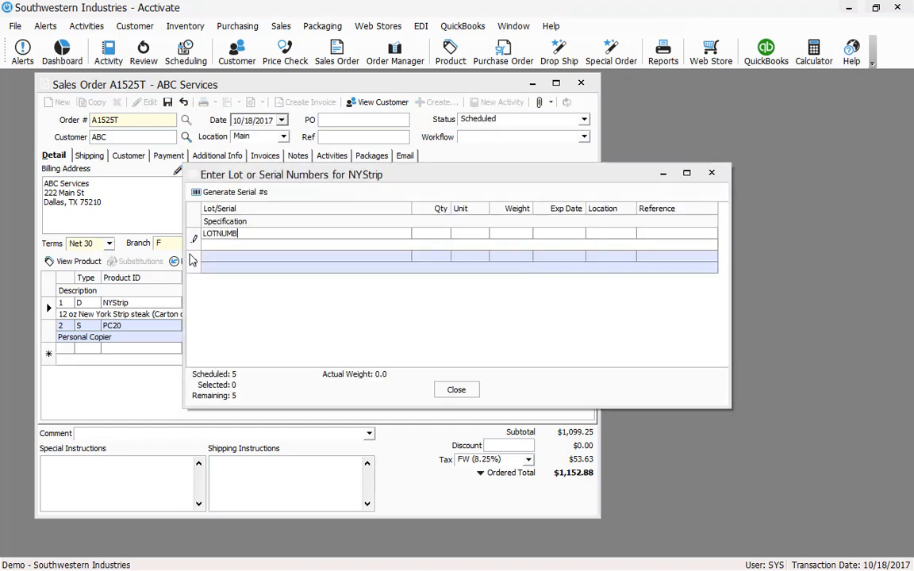
type("5")
key("Tab")
left_click(455, 394)
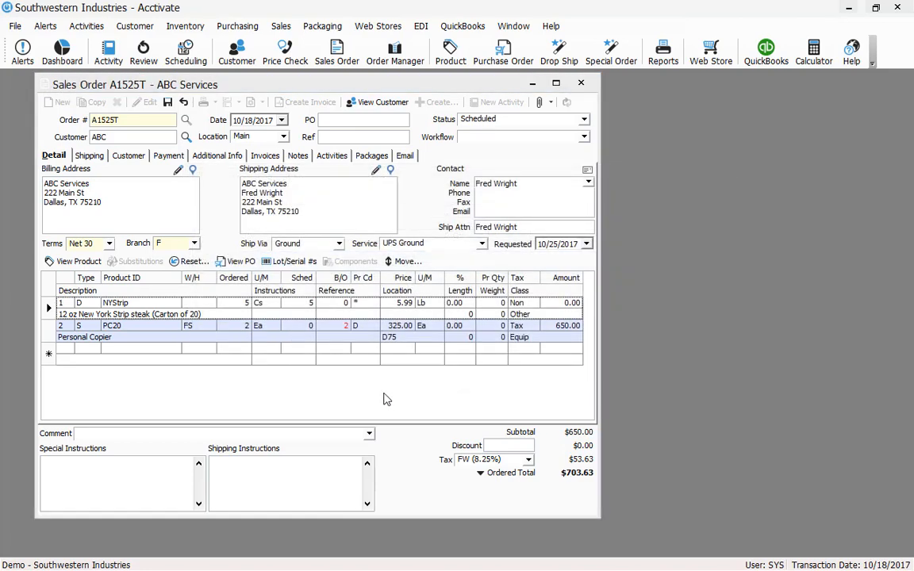
Step: Save the ABC Services sales order and create its customer invoice
left_click(168, 101)
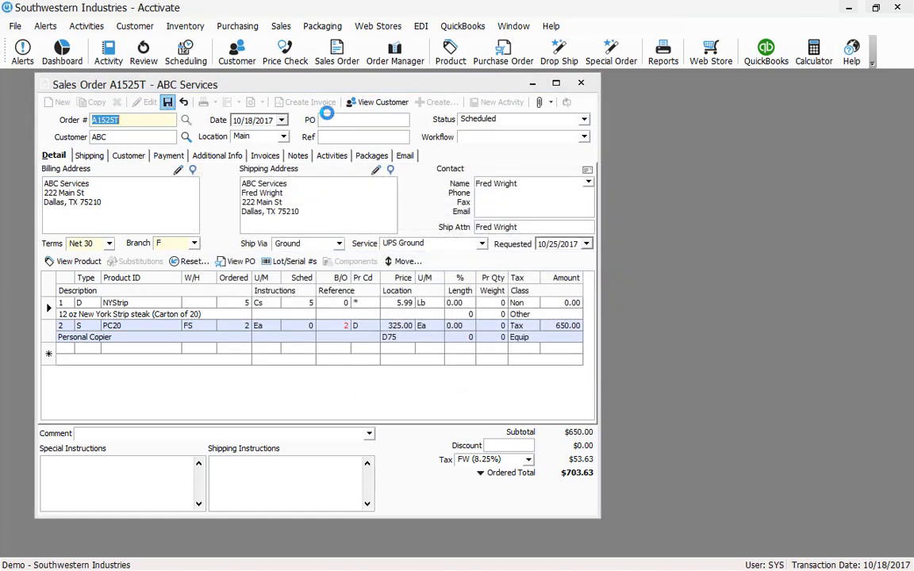
left_click(321, 107)
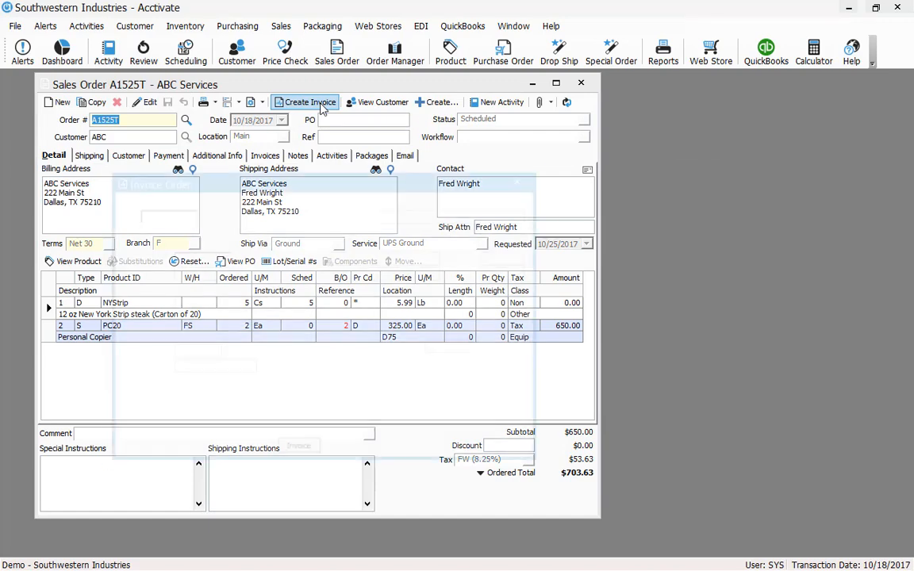
left_click(298, 451)
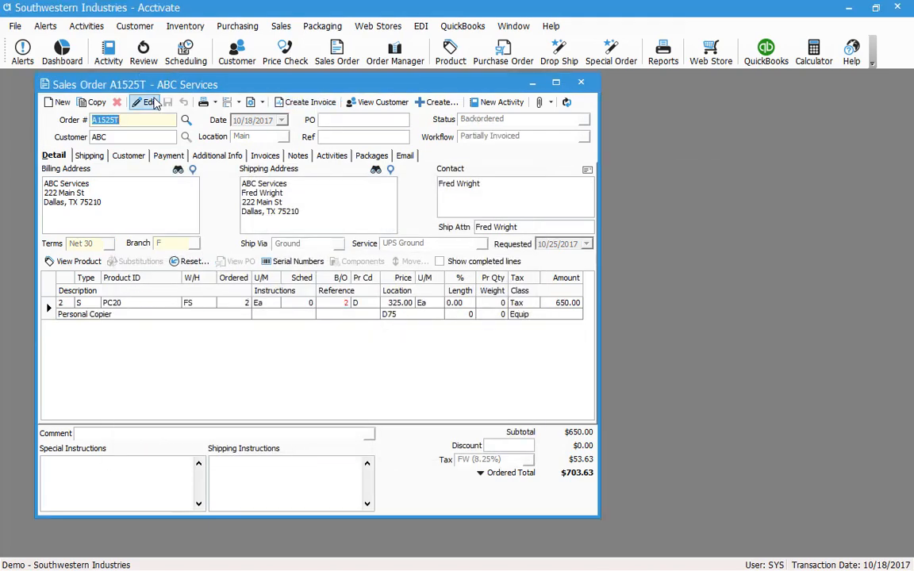
Step: Put the partially invoiced sales order back into edit mode and set its status to Scheduled
left_click(584, 119)
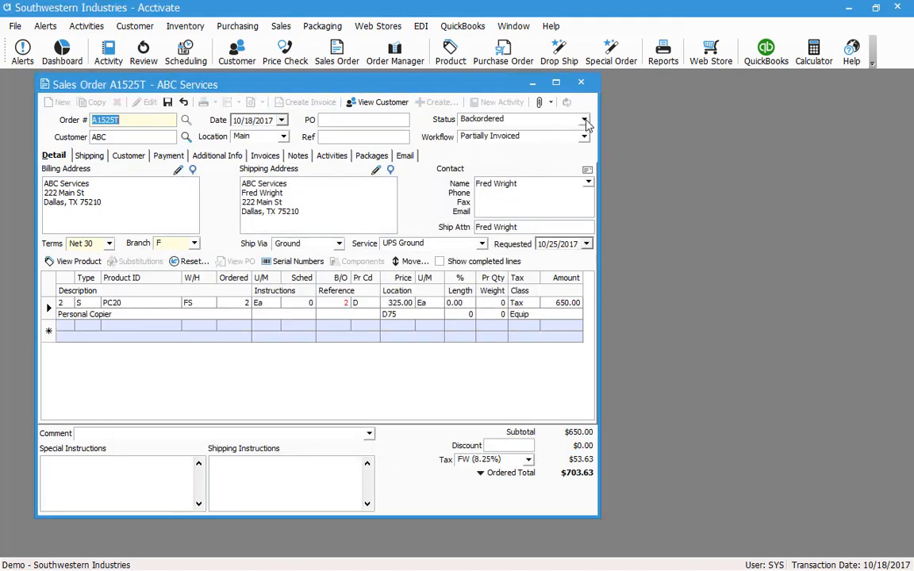
left_click(585, 119)
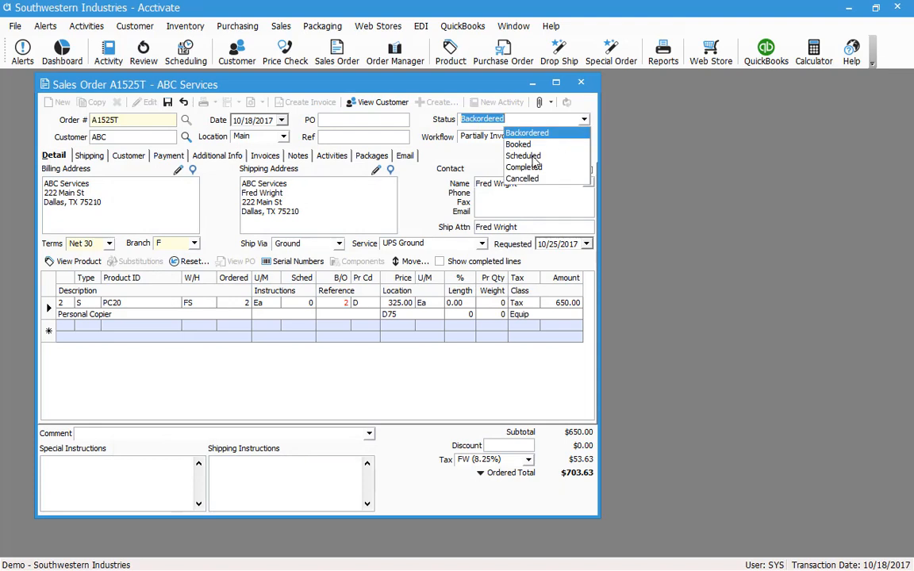
left_click(536, 163)
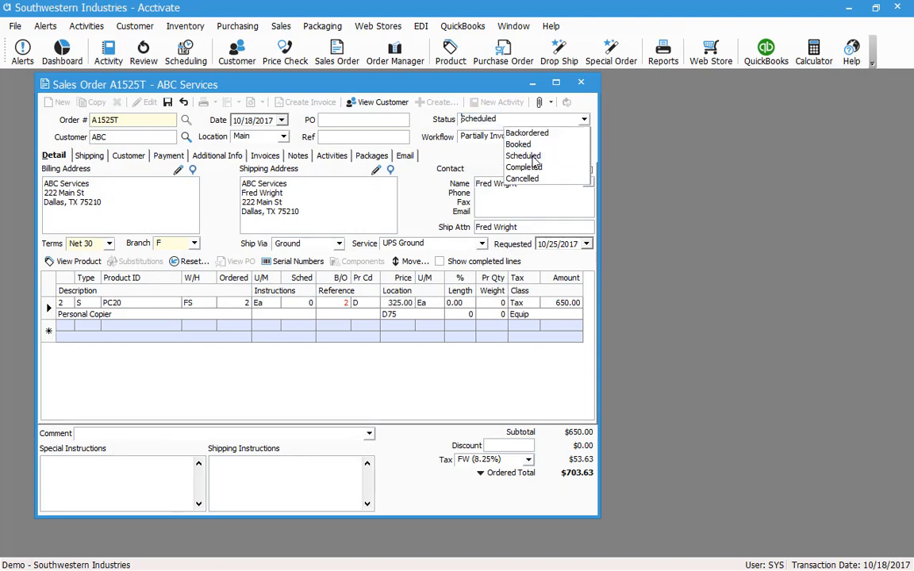
Step: Save the sales order, examine the cost of goods sold amount on its customer invoice, and return to the order lines
key("ctrl+s")
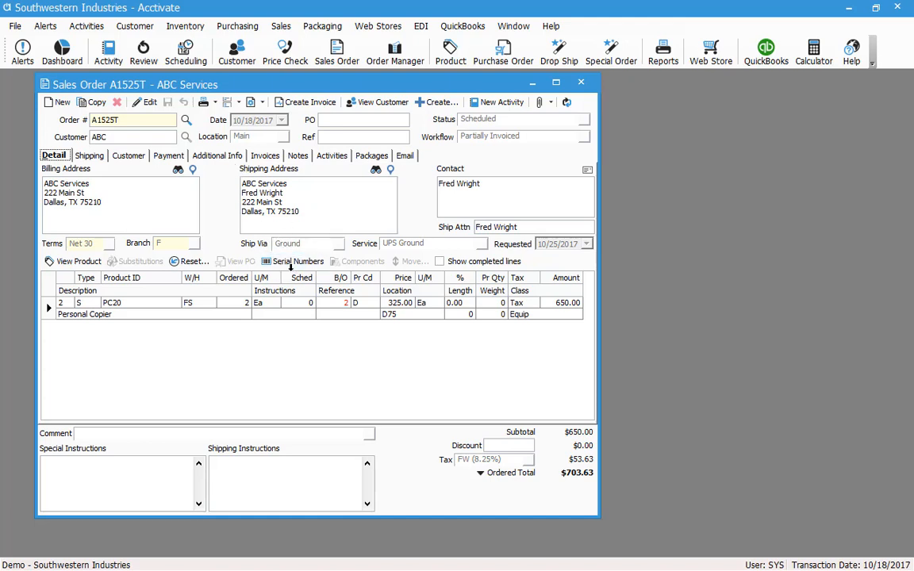
left_click(264, 155)
left_click(215, 201)
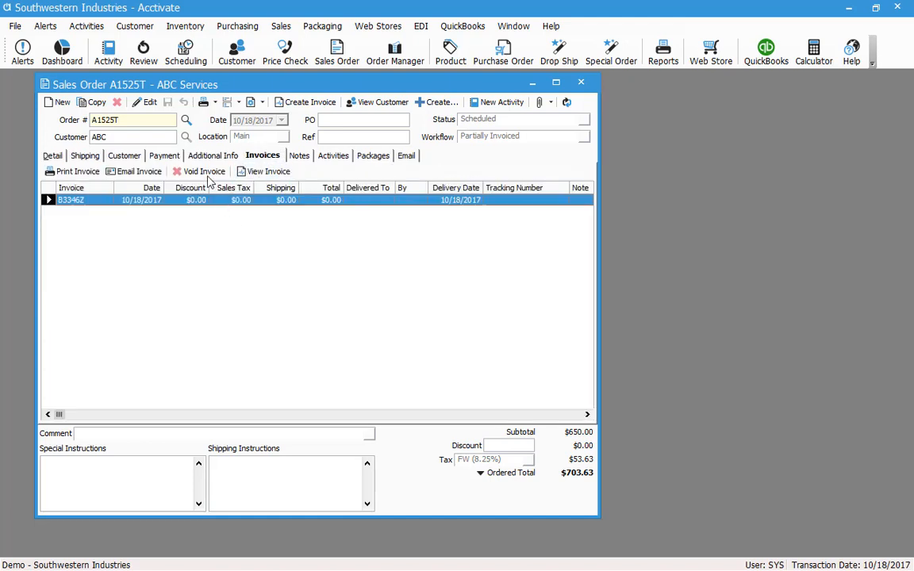
left_click(246, 171)
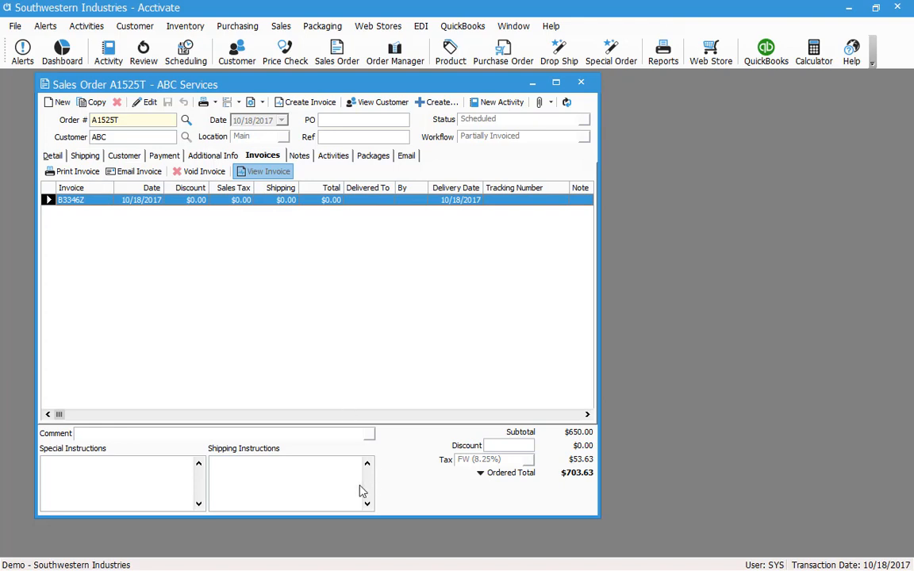
left_click_drag(93, 453, 552, 449)
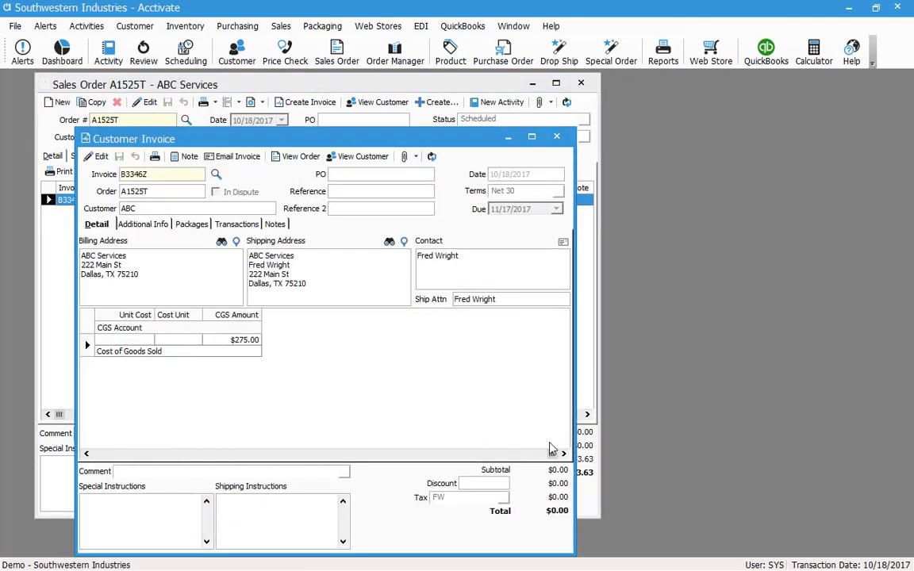
left_click(230, 342)
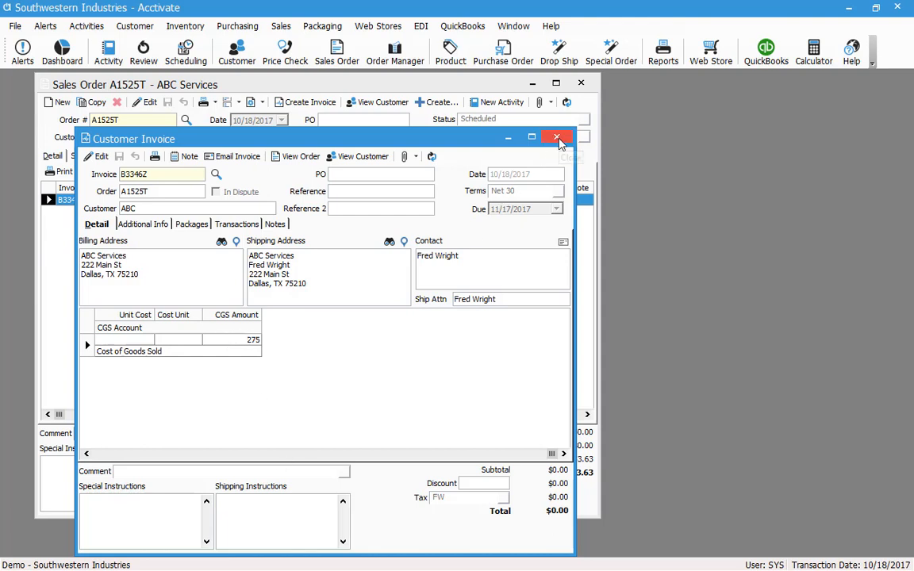
left_click(559, 141)
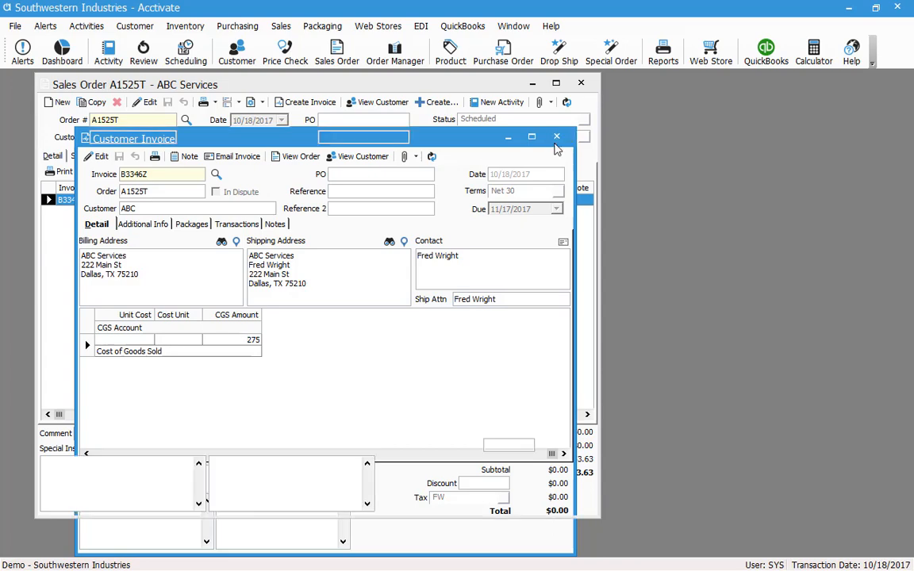
left_click(54, 155)
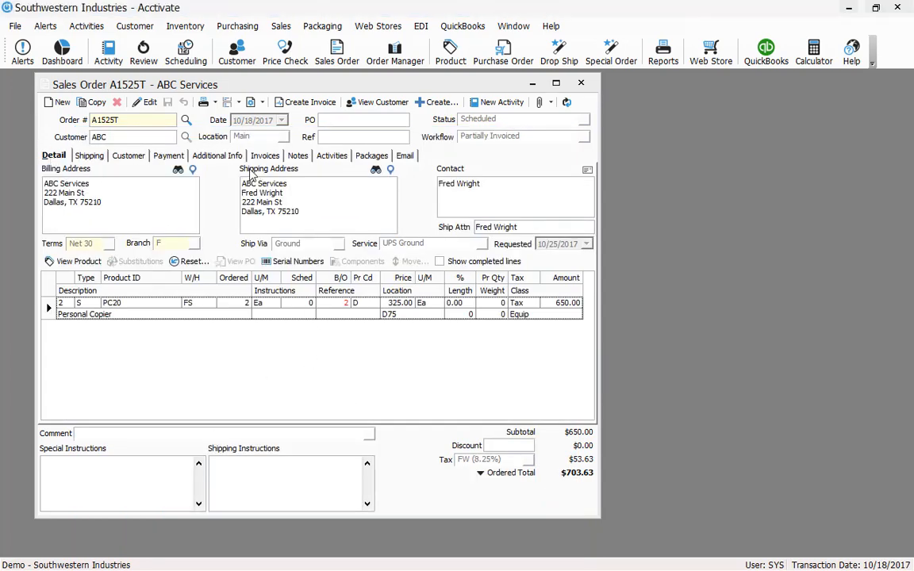
Step: Open the special purchase wizard for the Fort Worth Special Orders warehouse and select all its lines for editing
left_click(608, 52)
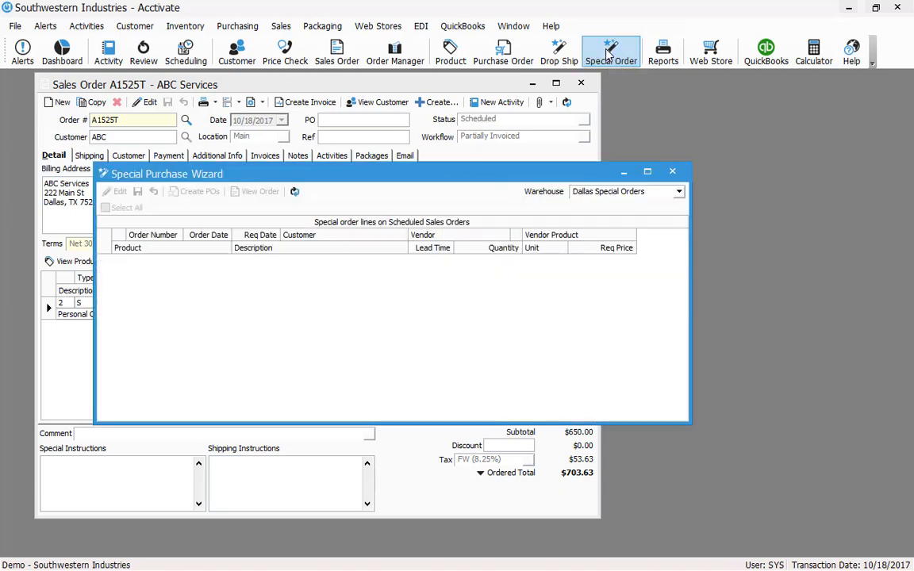
left_click(679, 193)
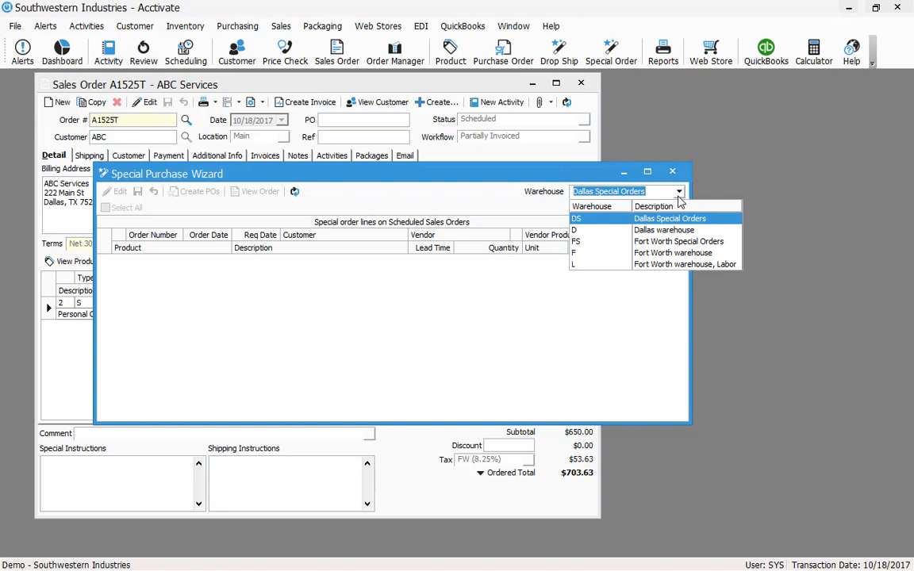
left_click(611, 241)
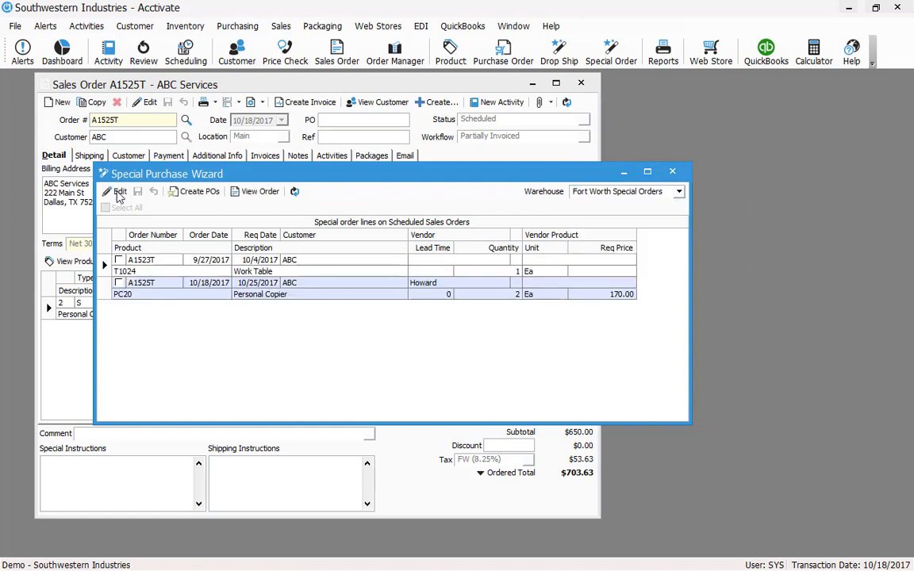
left_click(117, 193)
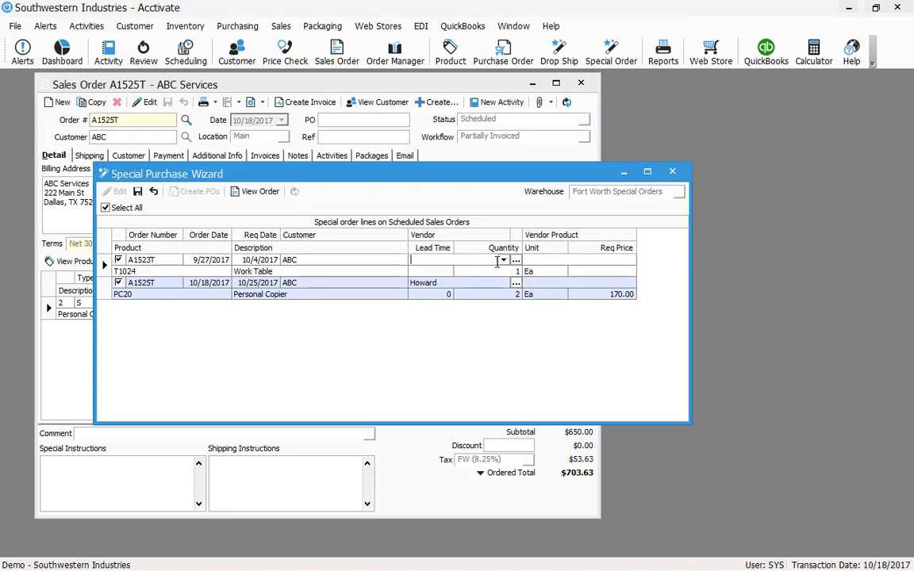
Step: Assign Berkley Paper as the vendor for both the T1024 Work Table and PC20 Personal Copier lines, leaving the full supplier list without a choice
left_click(503, 261)
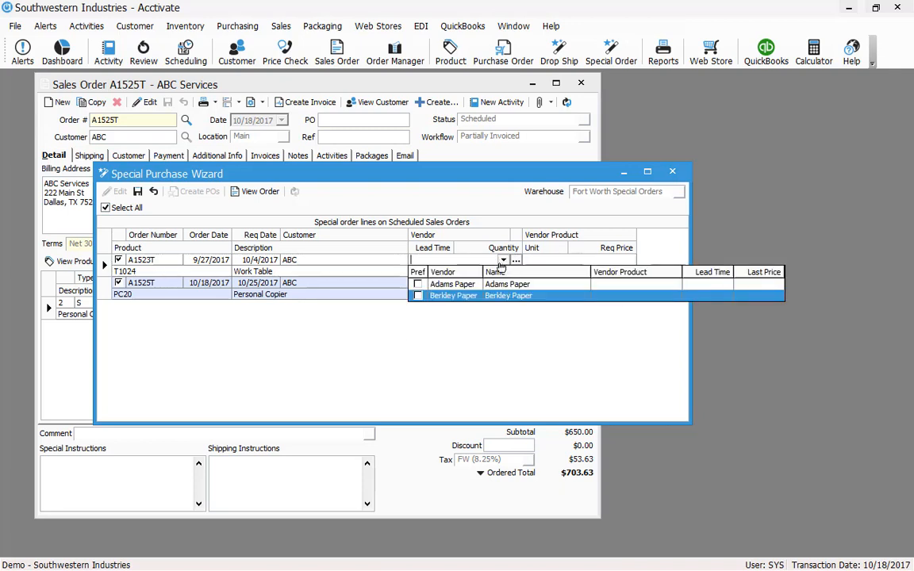
left_click(464, 296)
left_click(492, 283)
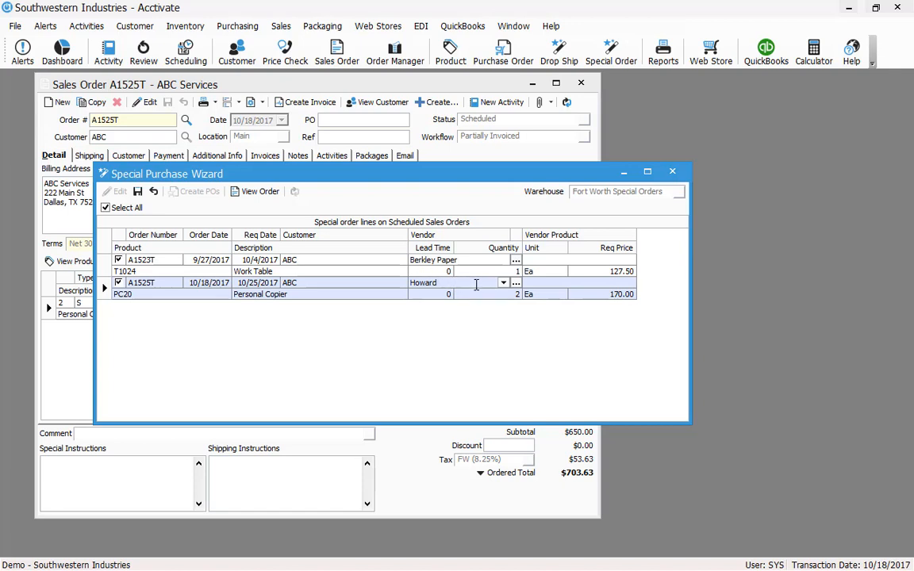
left_click(503, 283)
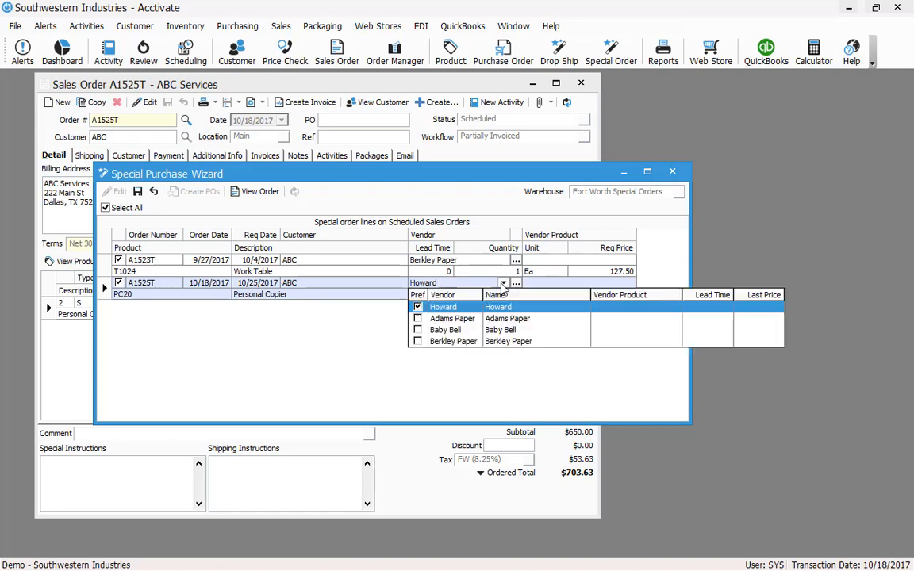
left_click(445, 341)
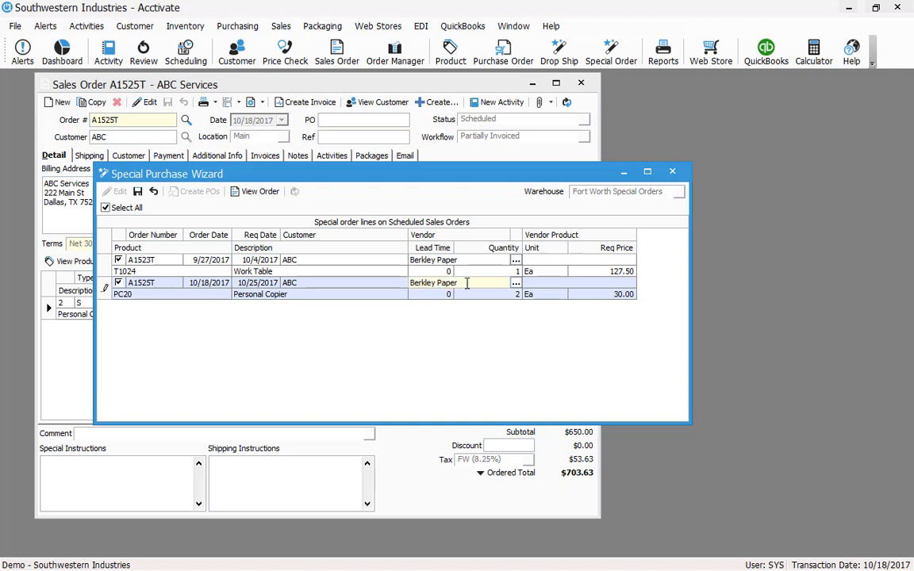
left_click(517, 284)
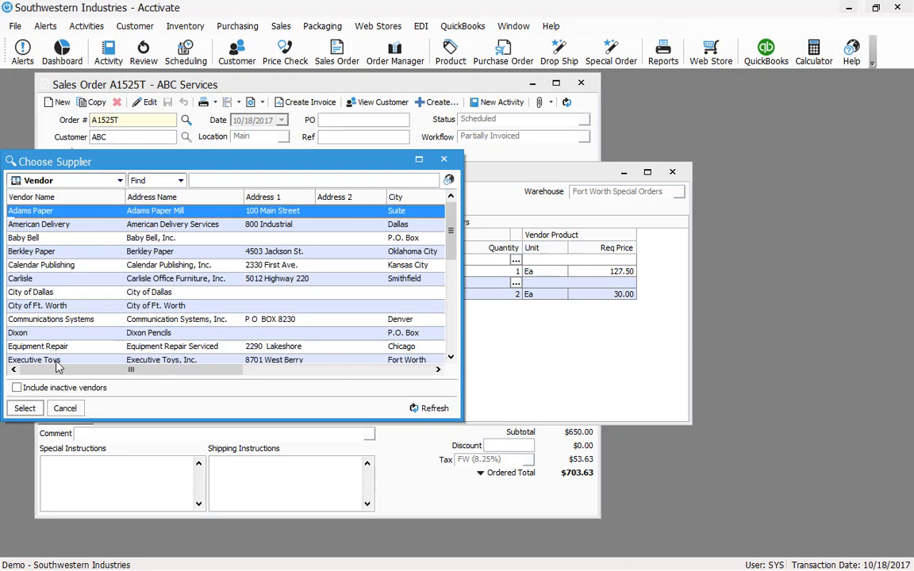
left_click(65, 409)
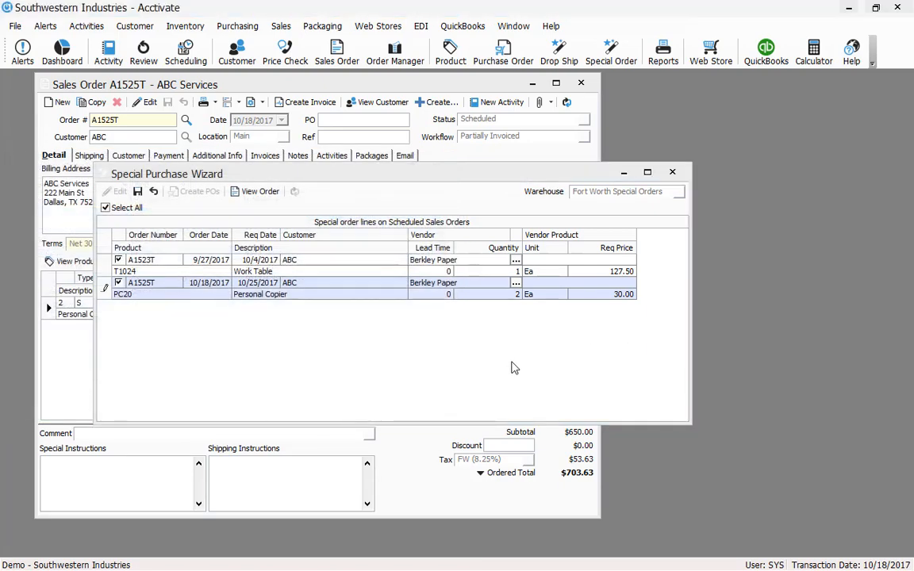
Step: Save the special order lines, create the purchase order from them, and close the wizard
left_click(600, 248)
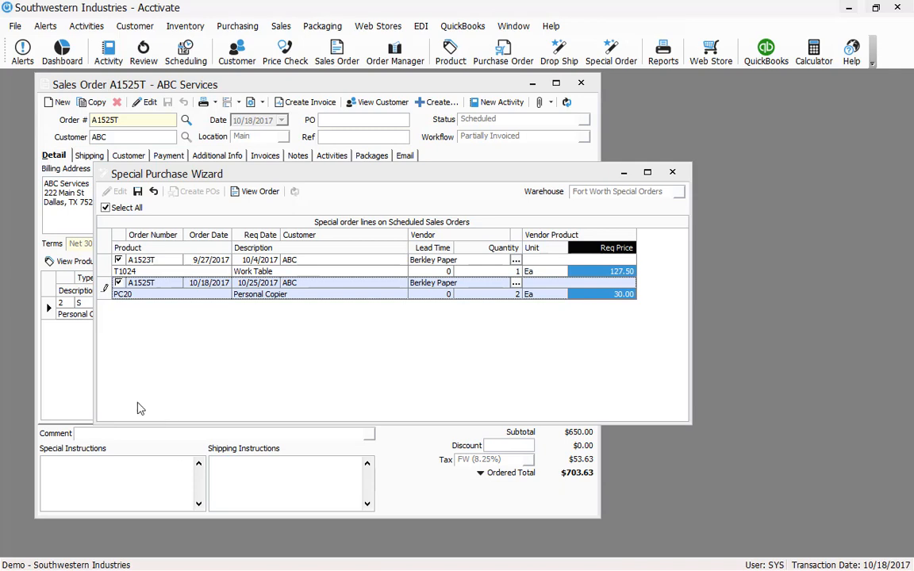
left_click(137, 191)
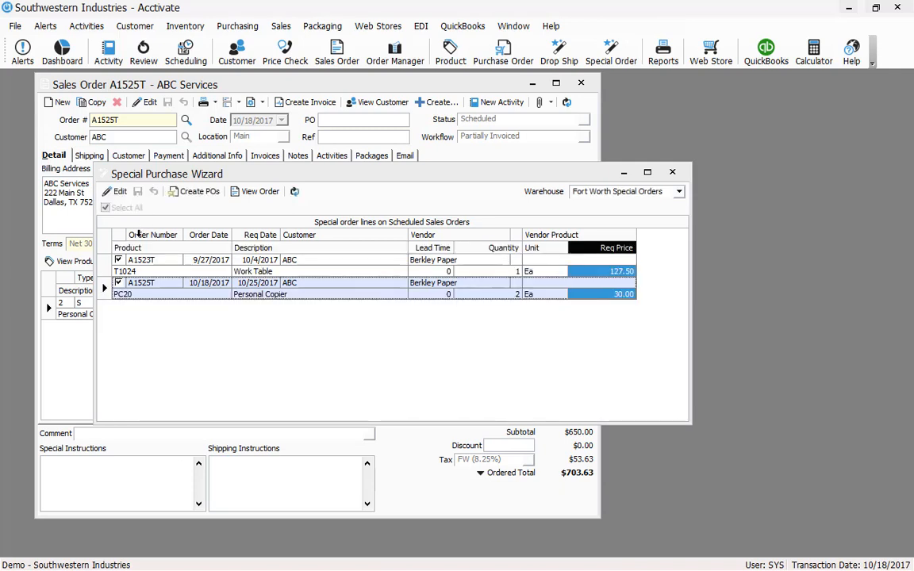
left_click(203, 192)
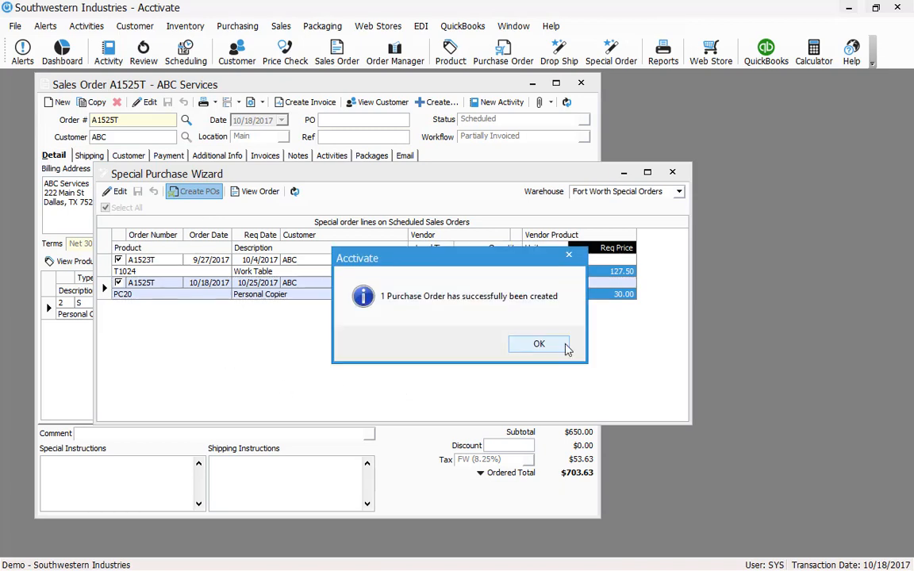
left_click(539, 345)
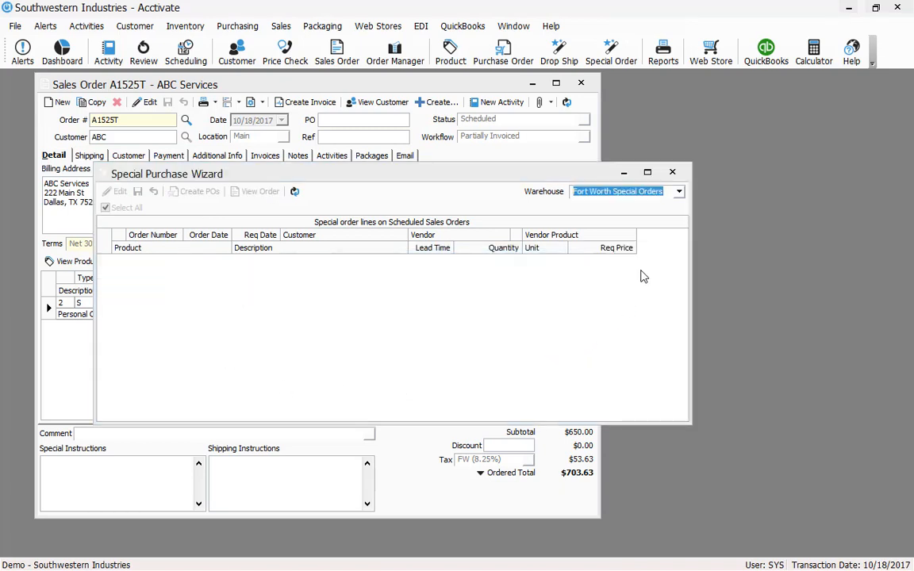
left_click(673, 173)
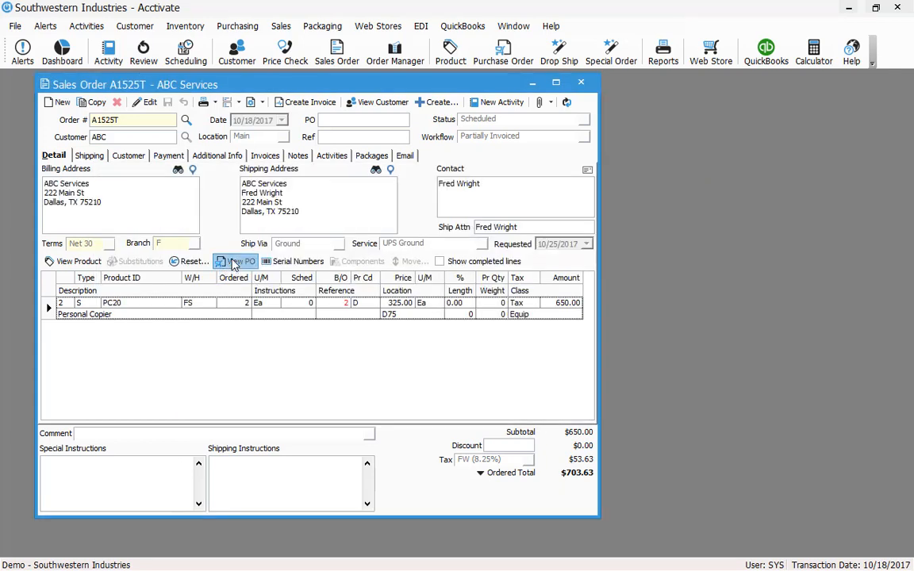
Step: Open the special purchase order linked to the PC20 line and place it beside the sales order
left_click(235, 262)
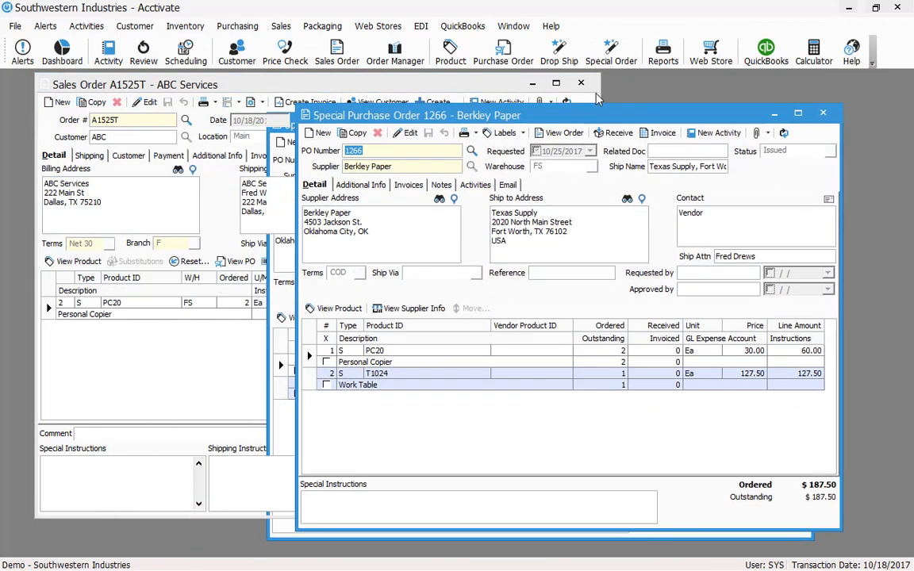
left_click_drag(598, 99, 604, 102)
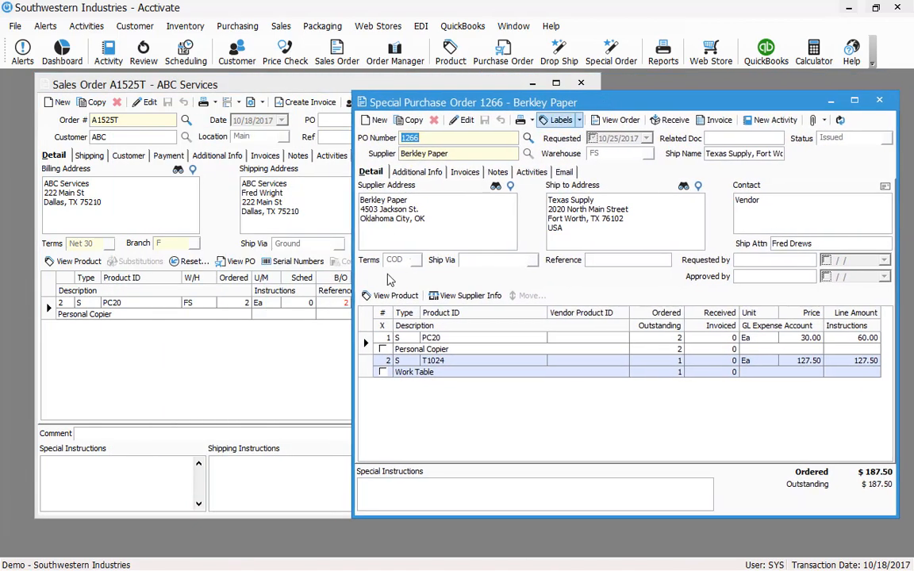
left_click(293, 401)
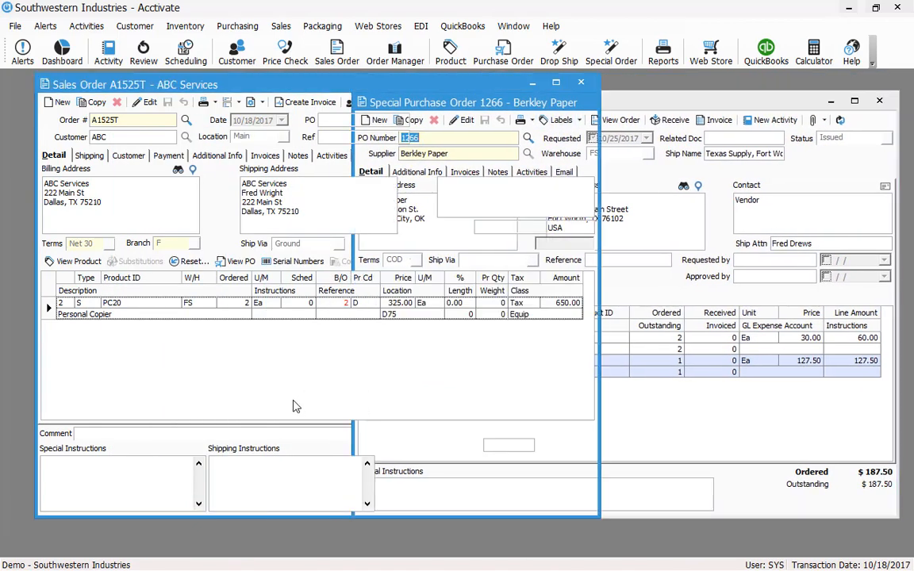
left_click(642, 429)
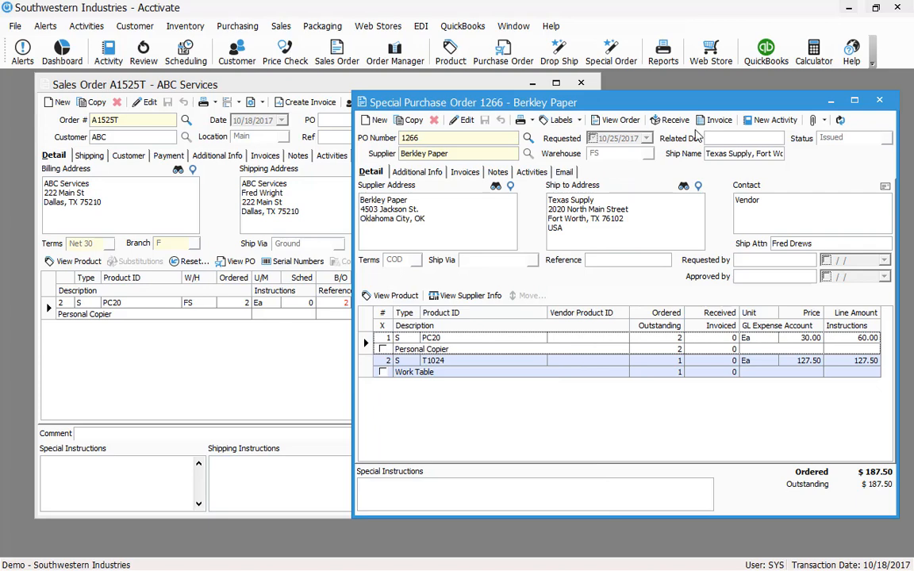
Step: Start receiving the Berkley Paper purchase order and enter "serial number" and "serial number 2" for the two PC20 lines
left_click(673, 119)
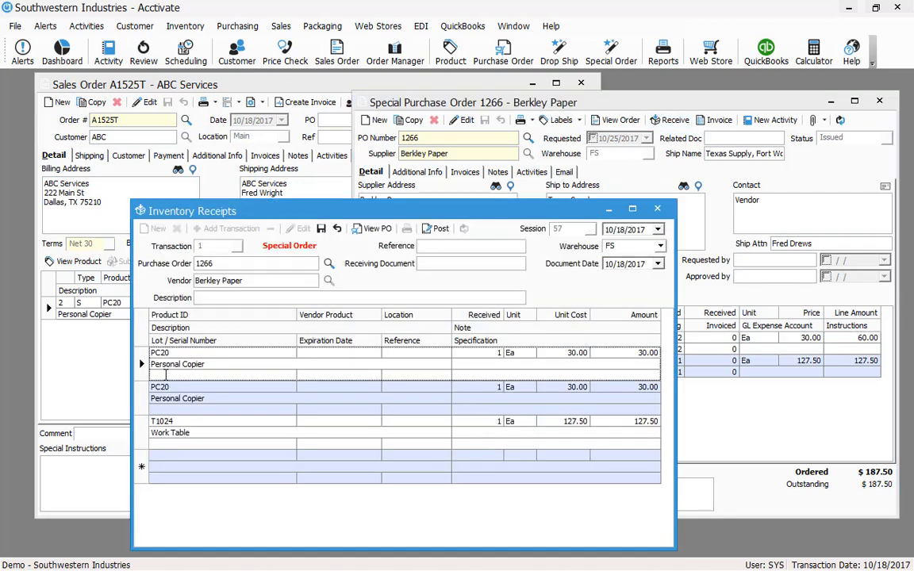
left_click(166, 376)
type("seri")
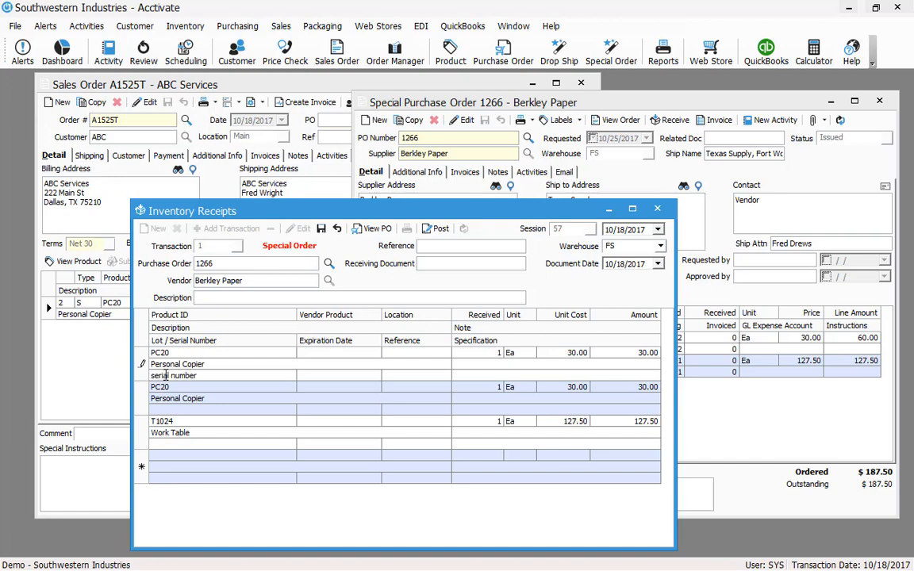
type("al number")
key("Return")
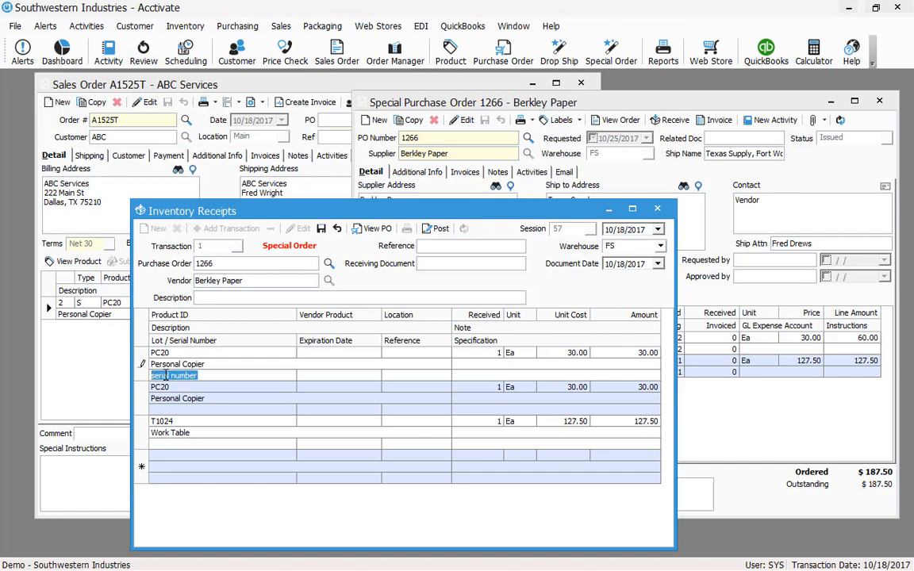
left_click(207, 410)
key("ctrl+v")
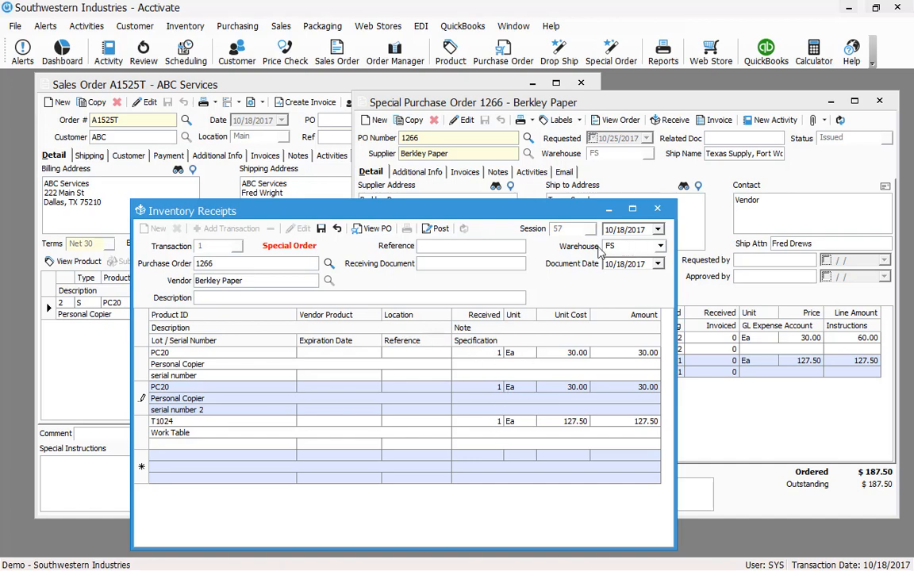
Step: Save and post the inventory receipt without printing its report, and check the scheduled quantity of the PC20 line on the sales order
left_click(321, 229)
left_click(437, 229)
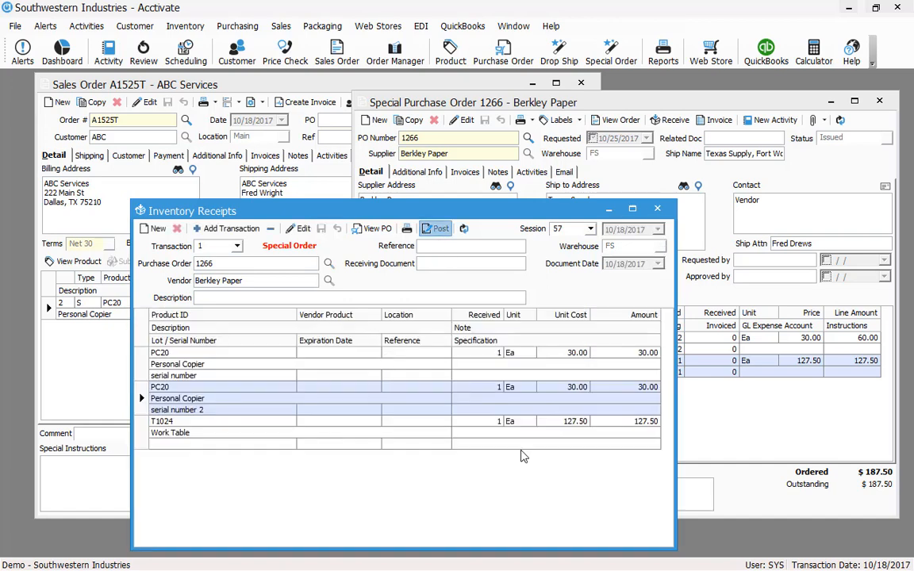
left_click(459, 346)
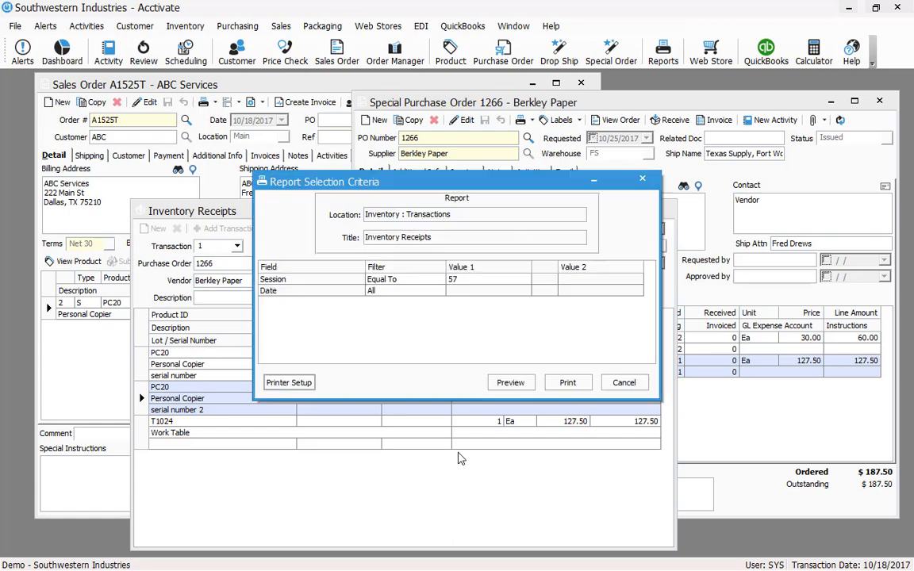
left_click(624, 383)
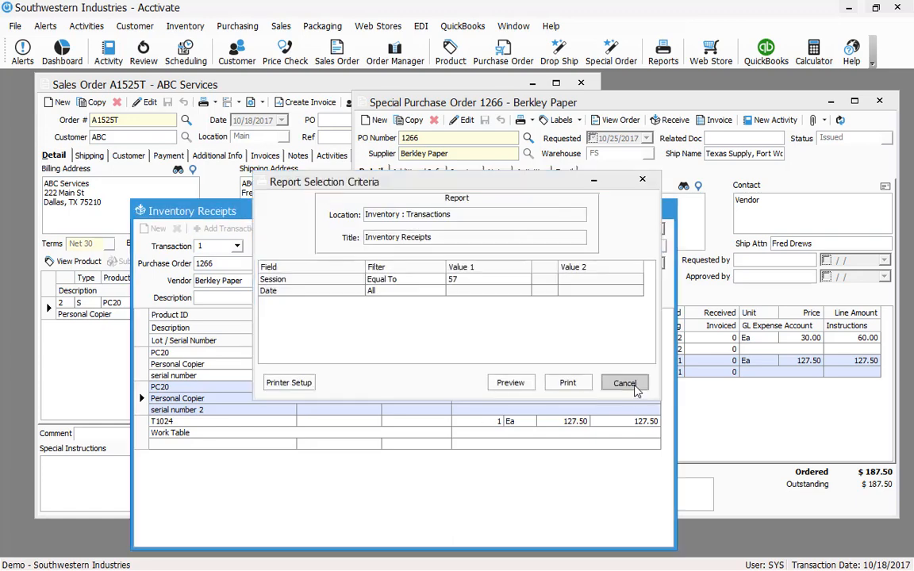
left_click(164, 366)
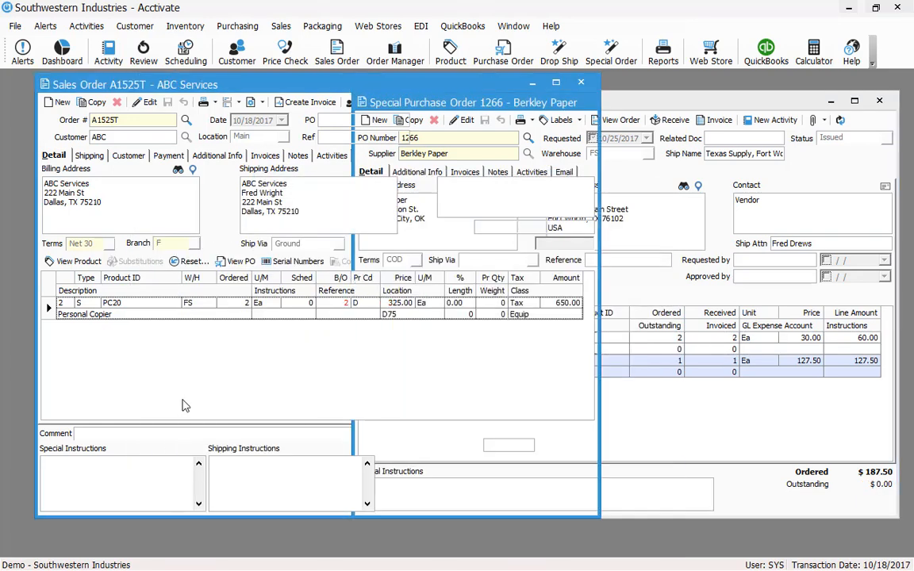
left_click(307, 278)
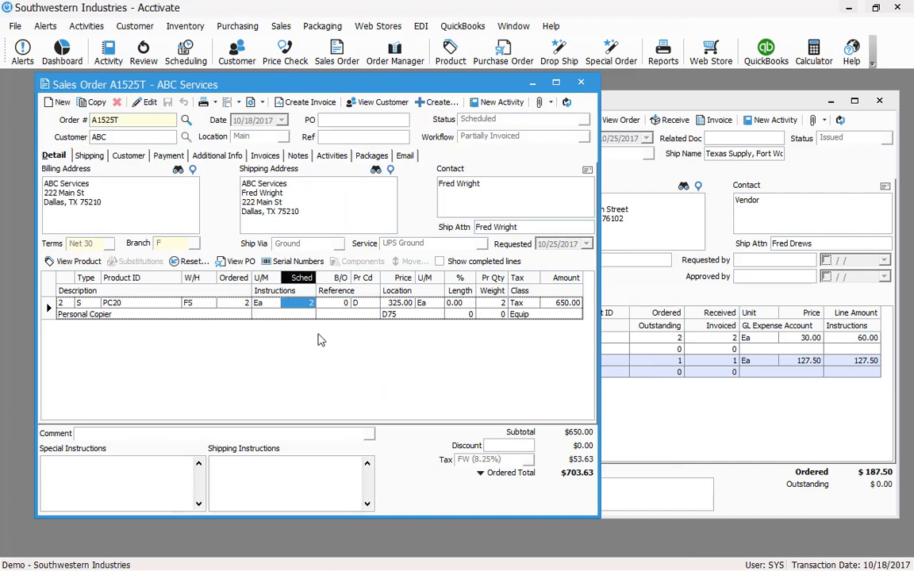
Step: Check the serial numbers on the PC20 line, invoice the ABC Services sales order without printing, and close the order
left_click(262, 261)
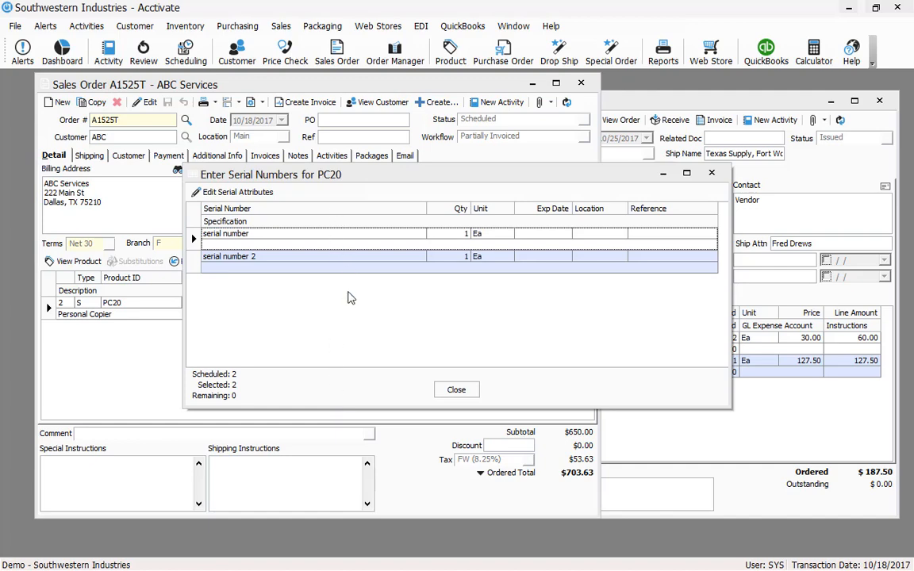
left_click(461, 393)
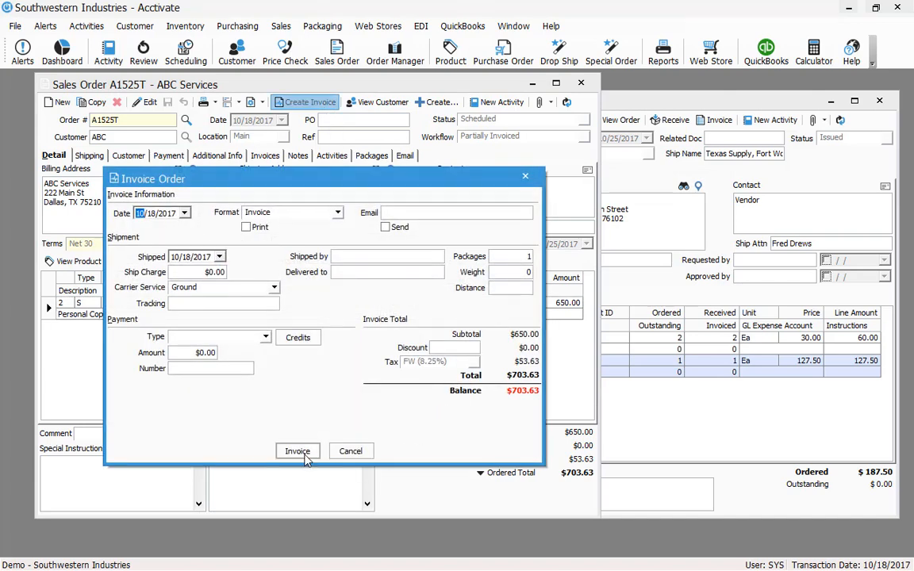
left_click(305, 454)
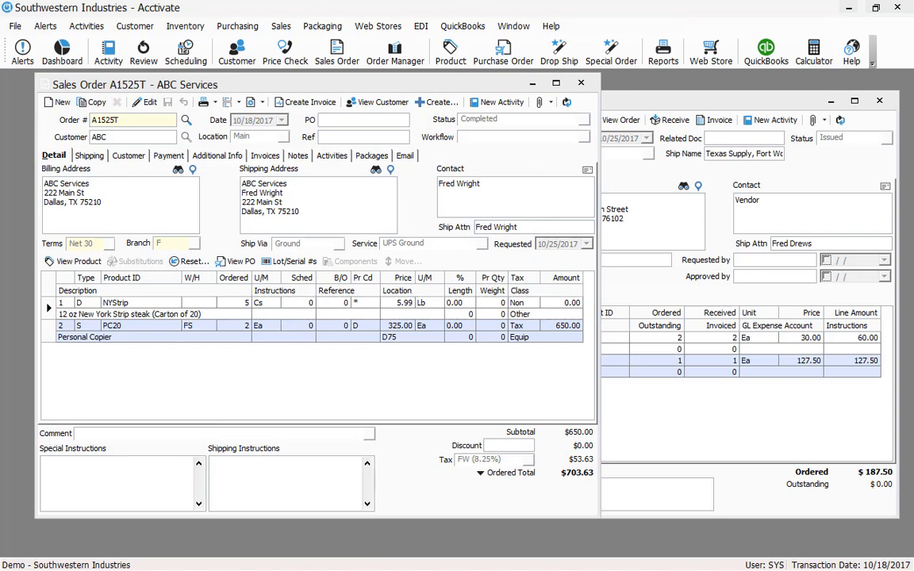
left_click(581, 83)
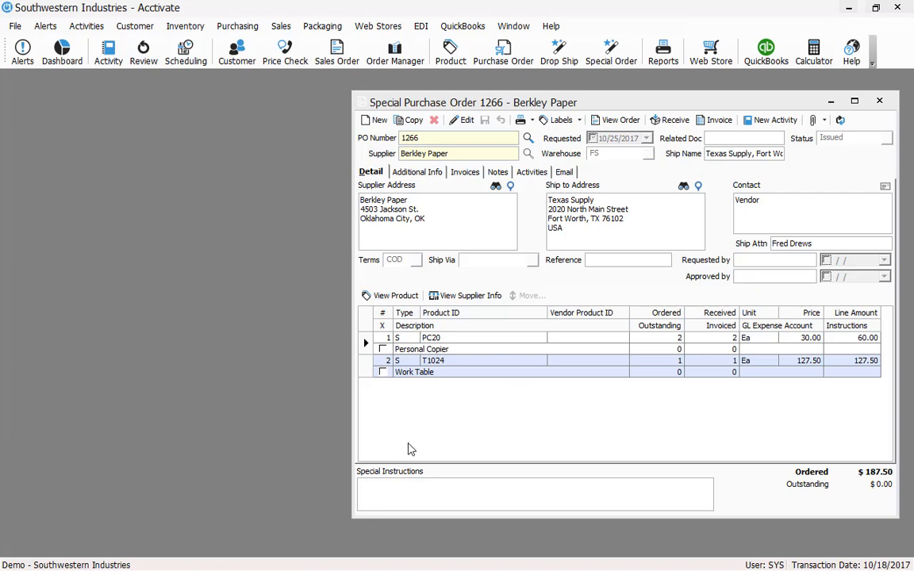
Step: Open product PC20 from the special purchase order, set its purchasing unit to Cs, and save the product
left_click(388, 296)
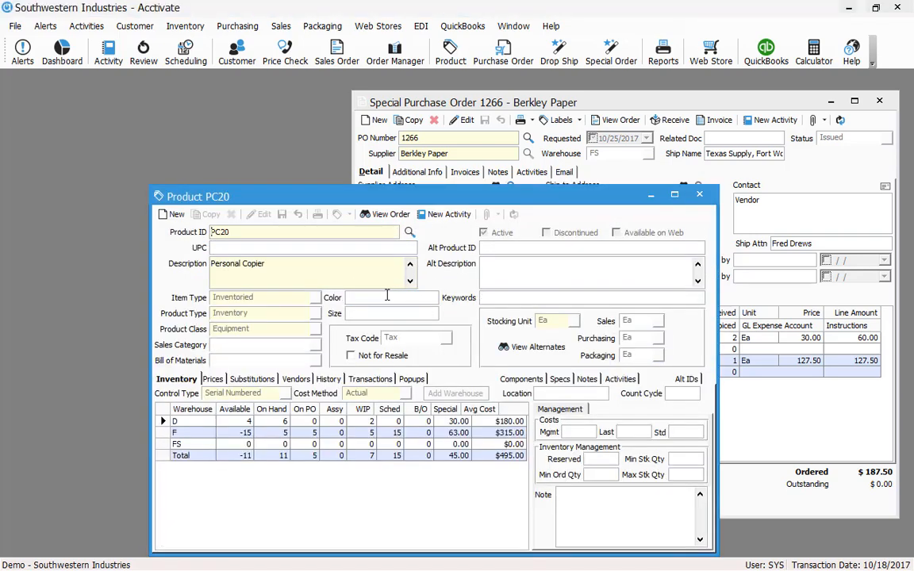
left_click_drag(274, 190, 238, 133)
left_click(192, 144)
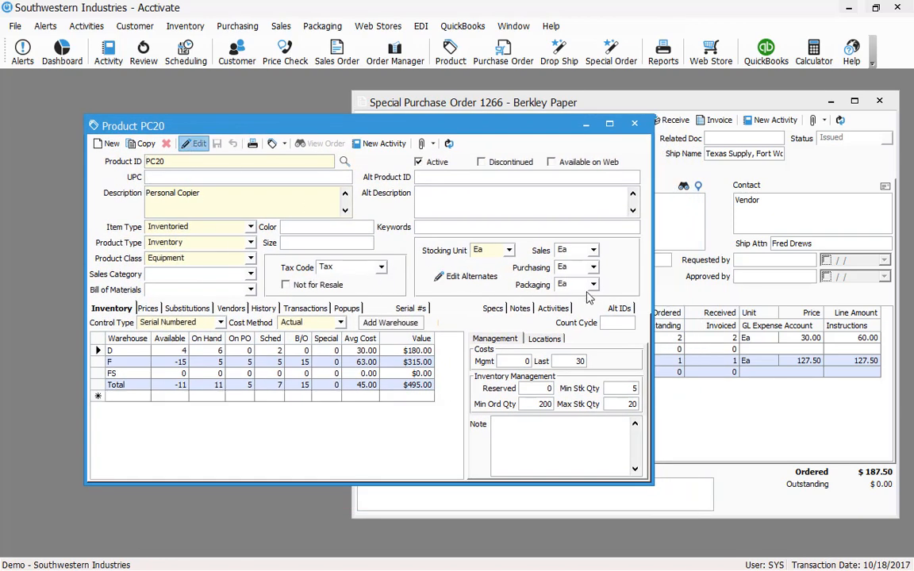
left_click(593, 268)
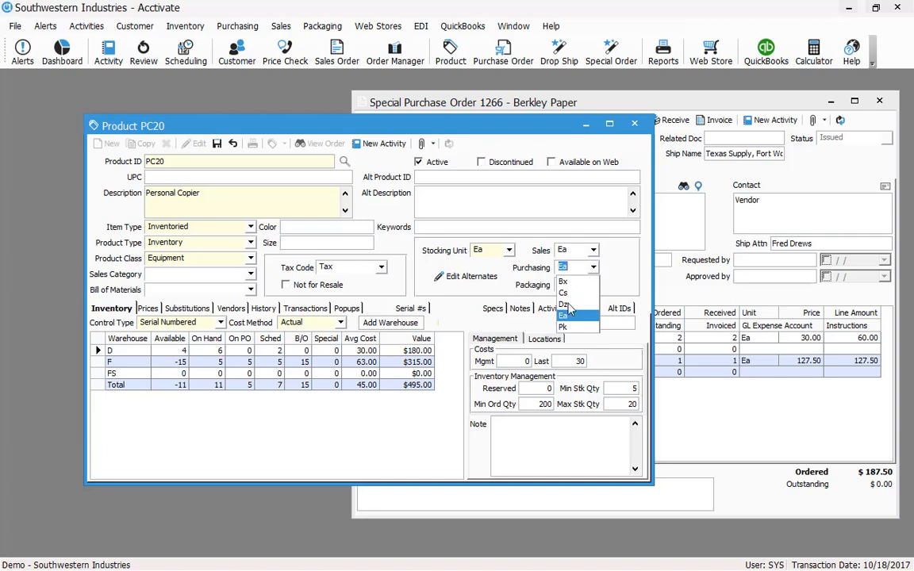
left_click(568, 293)
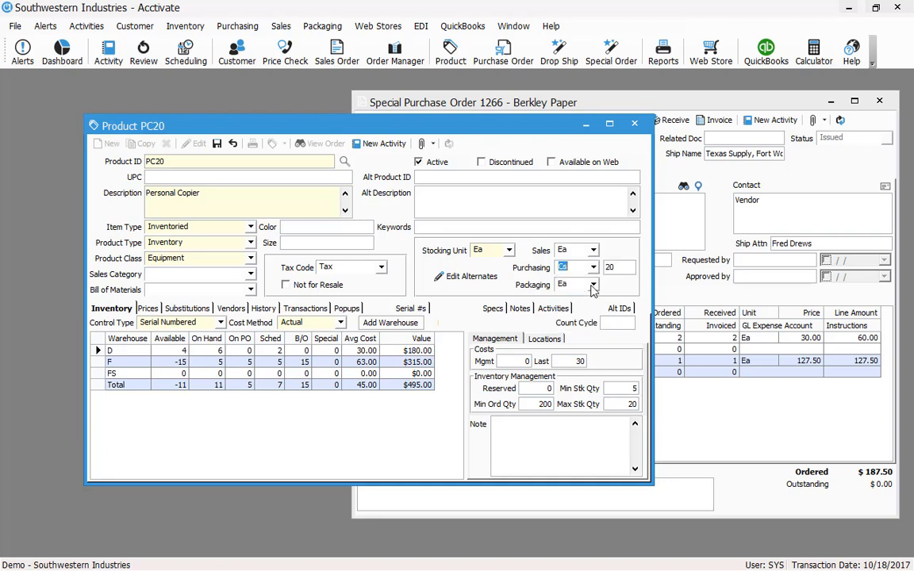
left_click(217, 144)
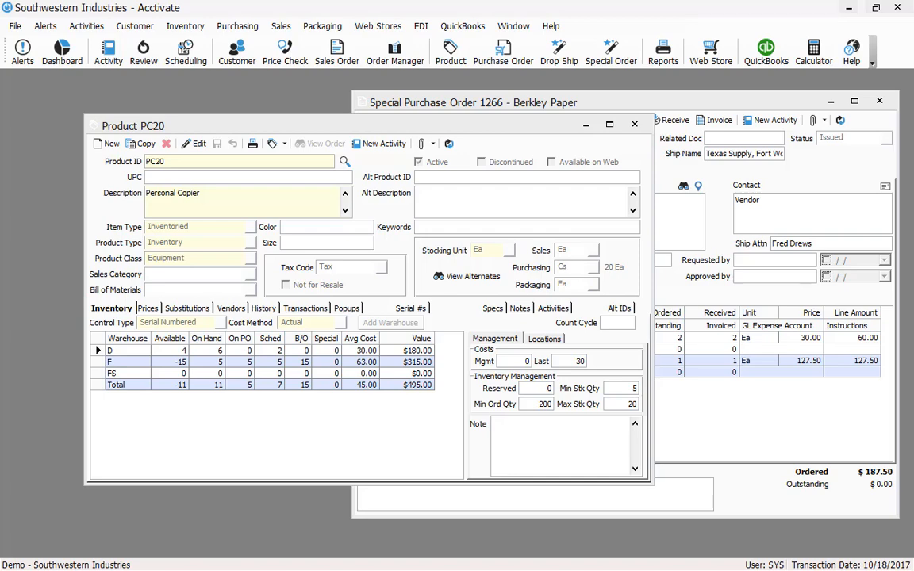
Step: Add the note "This has been received in full" to the Berkley Paper purchase order with follow-up by SYS, and save it
left_click(663, 392)
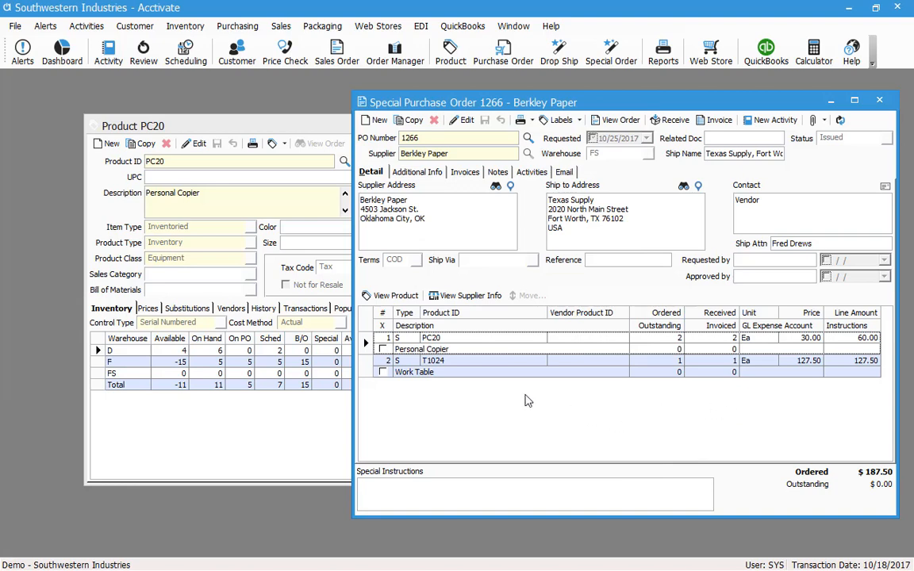
left_click(498, 173)
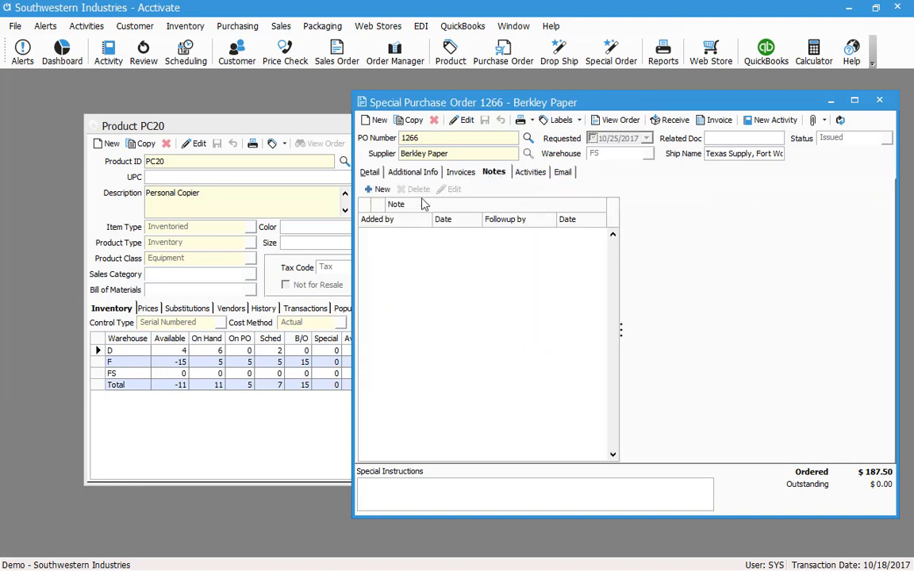
double_click(427, 359)
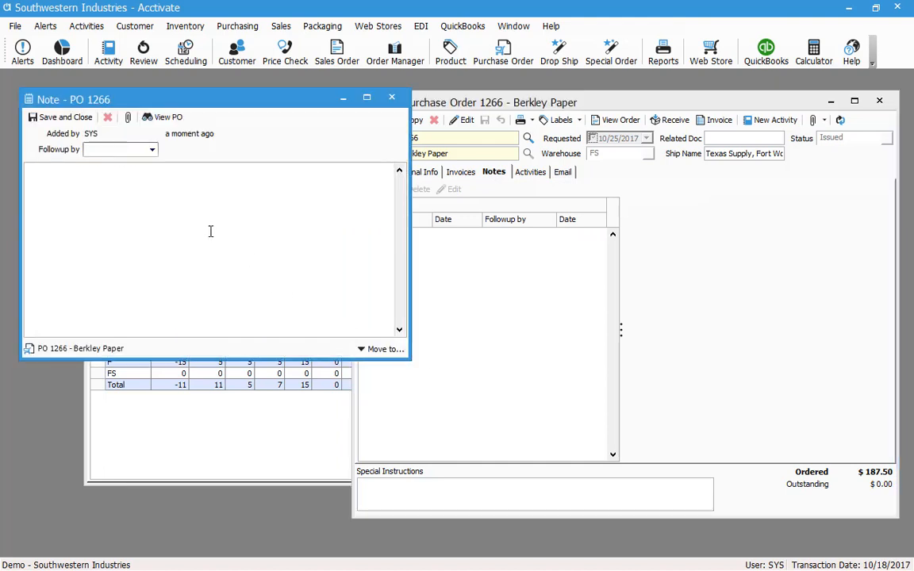
left_click(151, 150)
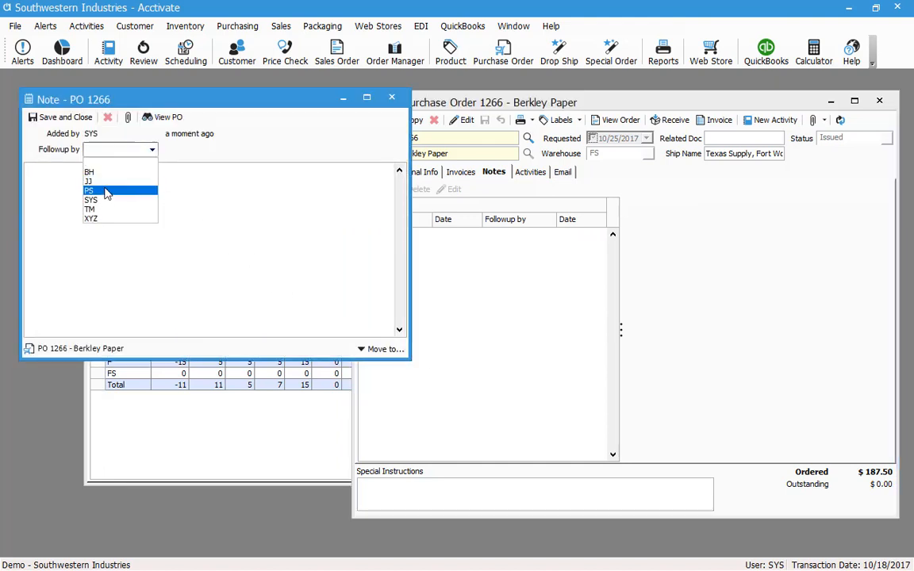
left_click(100, 189)
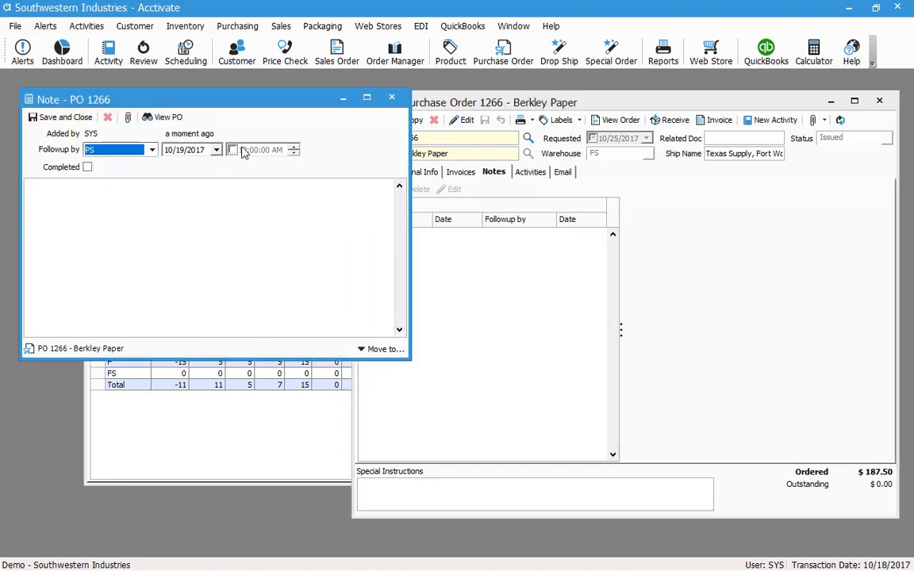
left_click(81, 271)
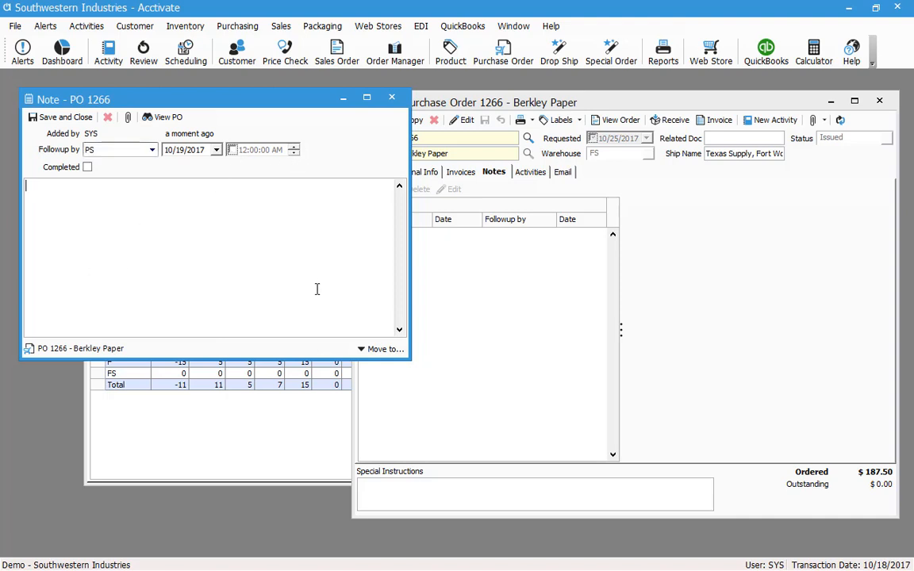
type("This has been received in full")
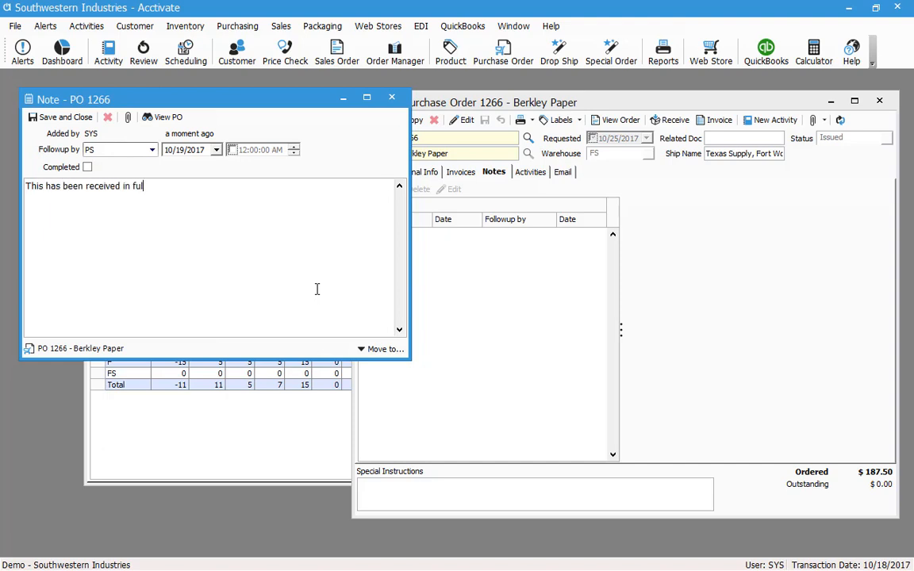
left_click(140, 150)
left_click(119, 200)
left_click(62, 117)
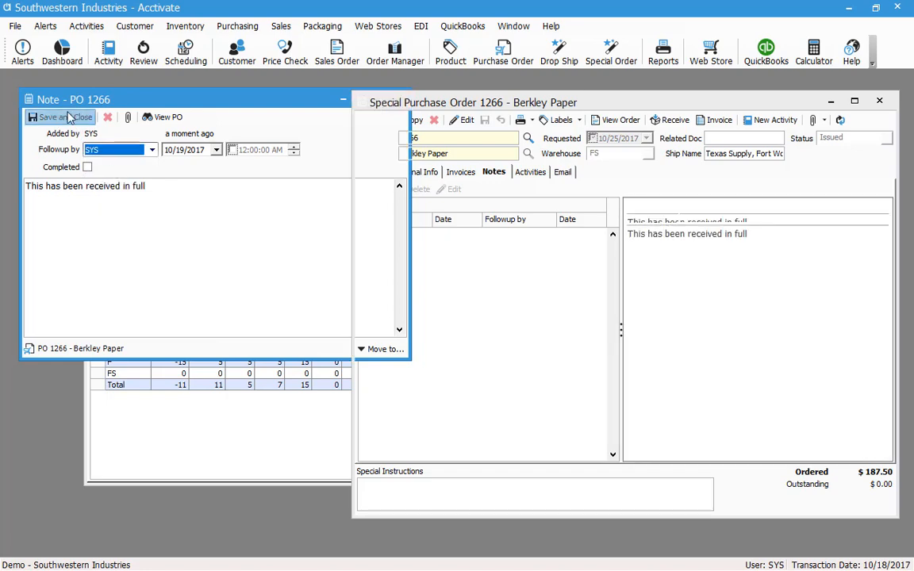
Step: Find the Berkley Paper note among the business alert reminders, view its linked purchase order, and close the purchase order windows
left_click(29, 63)
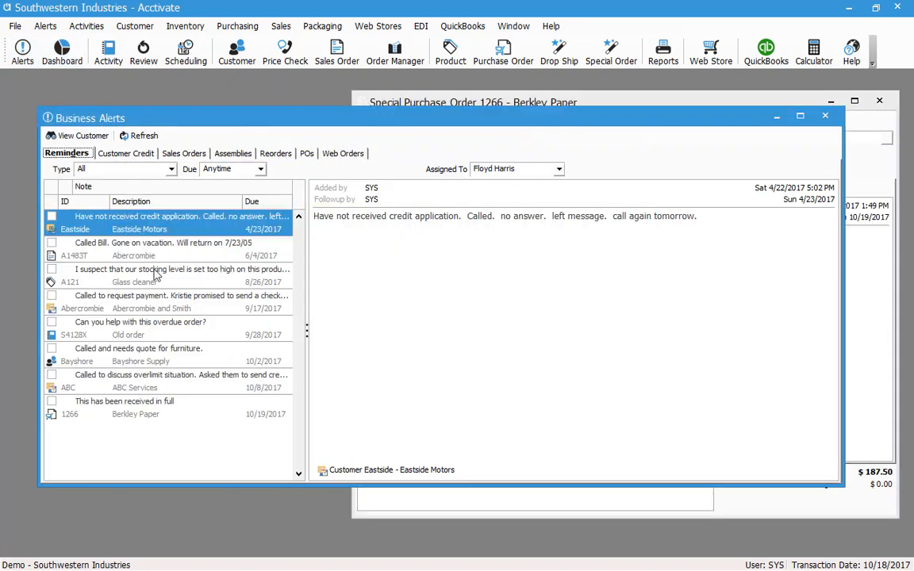
left_click(163, 414)
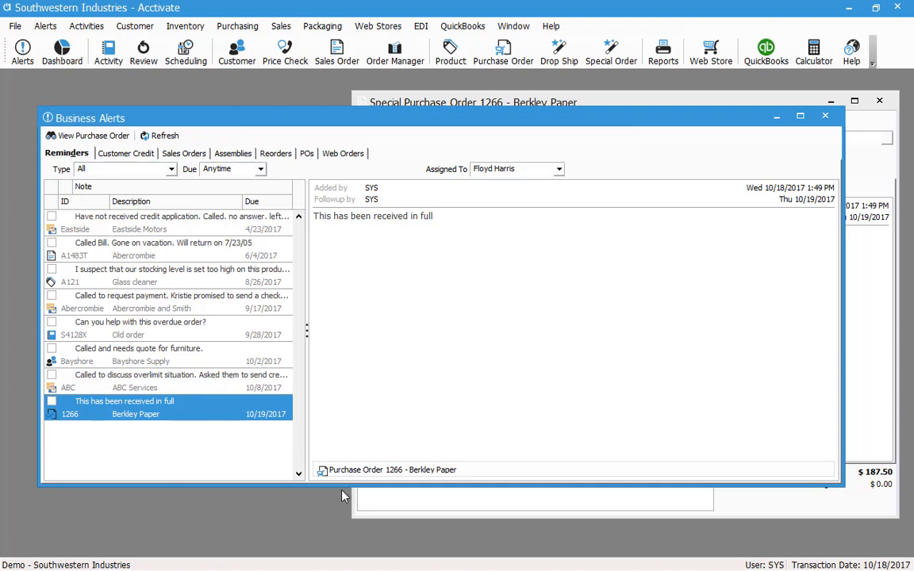
left_click(442, 471)
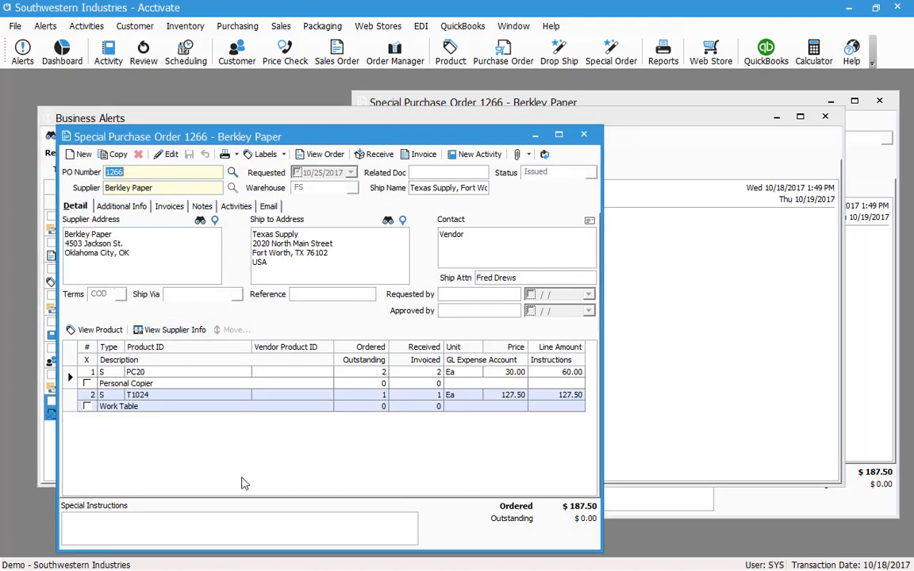
left_click(584, 134)
left_click(883, 104)
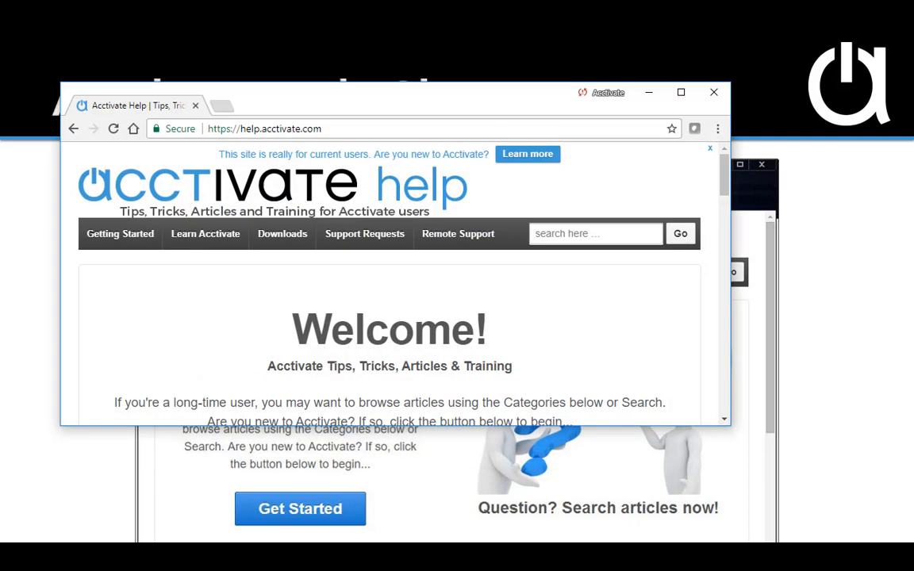
Step: Open the Downloads page of the Acctivate help site in the browser and look through the server updates
left_click(291, 233)
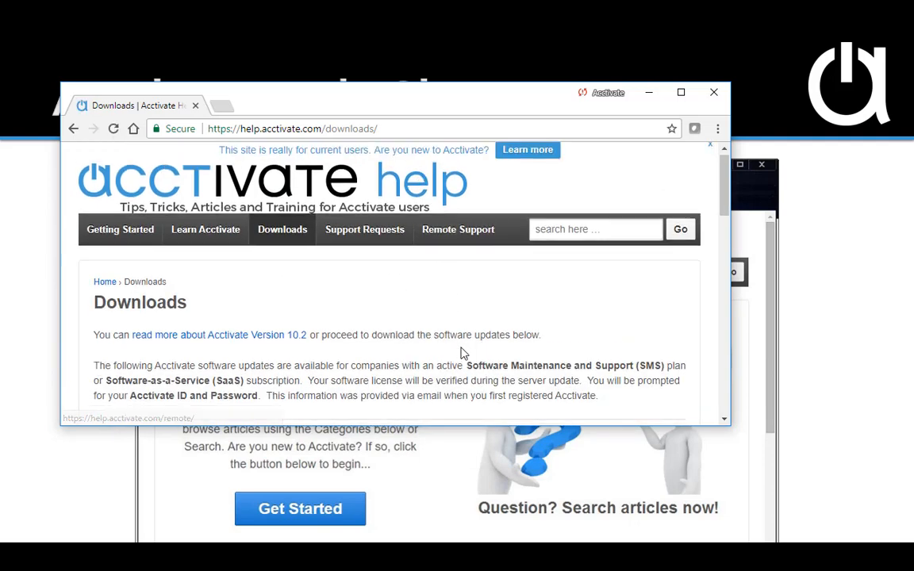
scroll(463, 353, "down", 4)
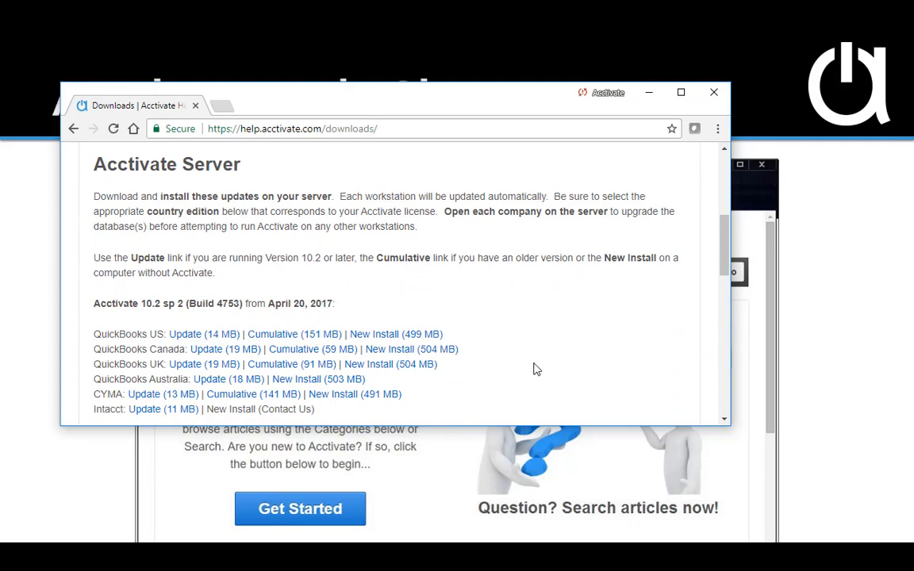
scroll(533, 369, "up", 5)
Step: Go to the preview version page at help.acctivate.com/downloads/preview
left_click(398, 129)
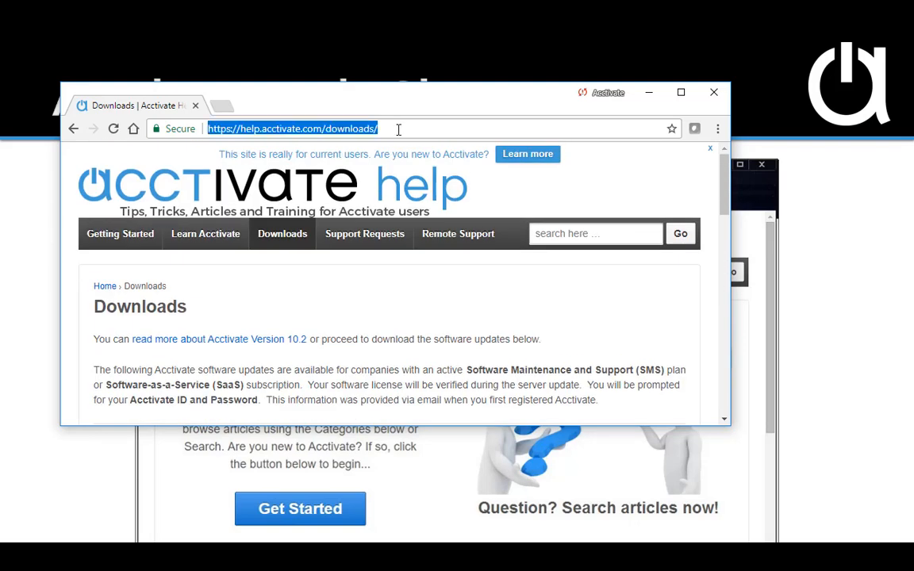
left_click(399, 129)
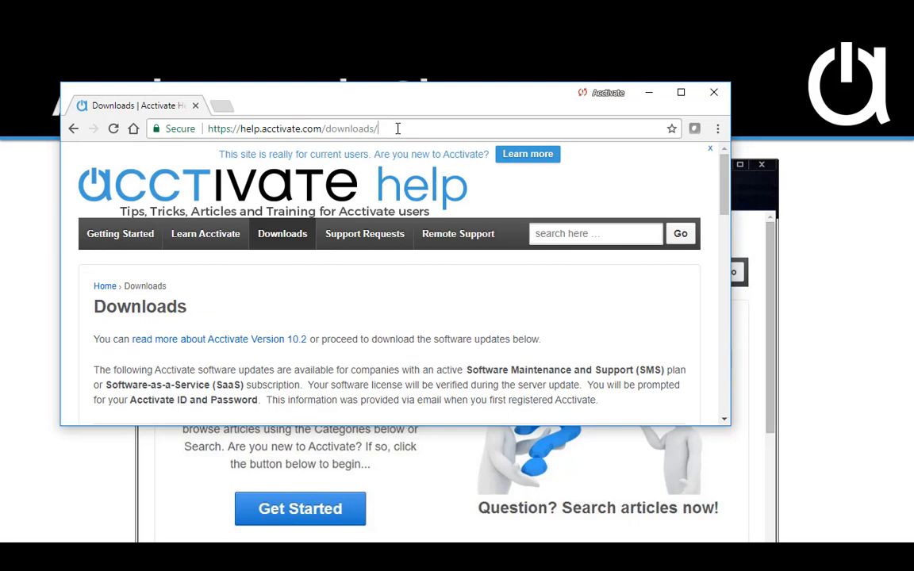
type("preview")
key("Return")
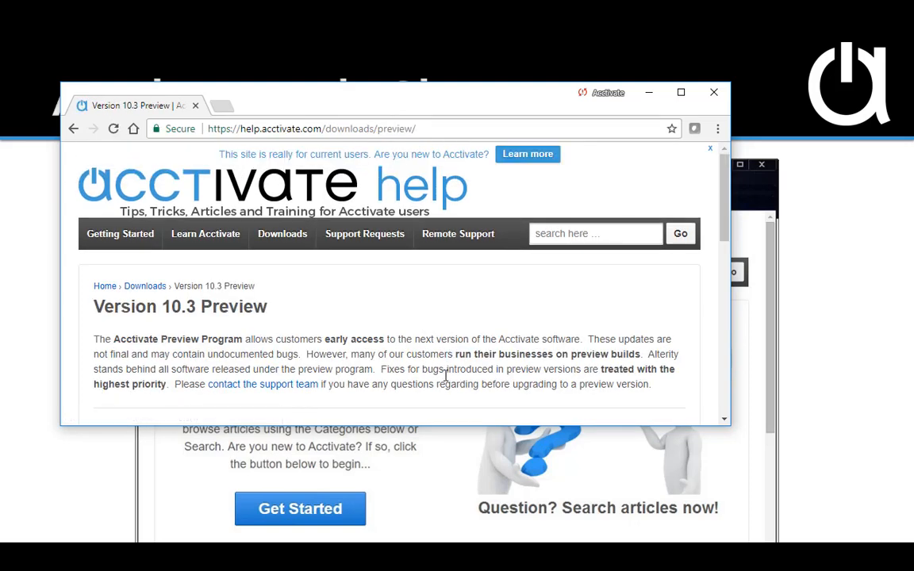
Step: Review the server, workstation and mobile sections of the Version 10.3 Preview page and close the browser window
scroll(444, 381, "down", 5)
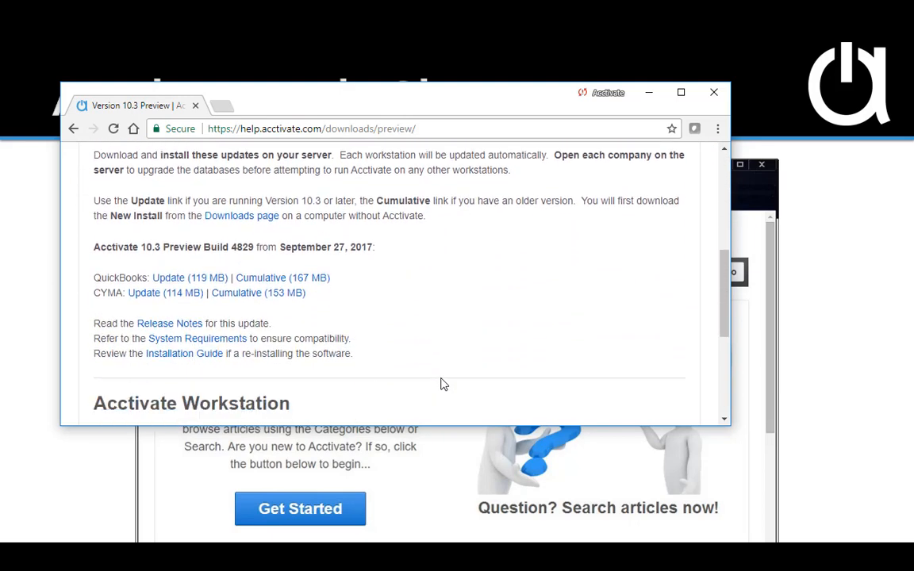
scroll(444, 384, "down", 1)
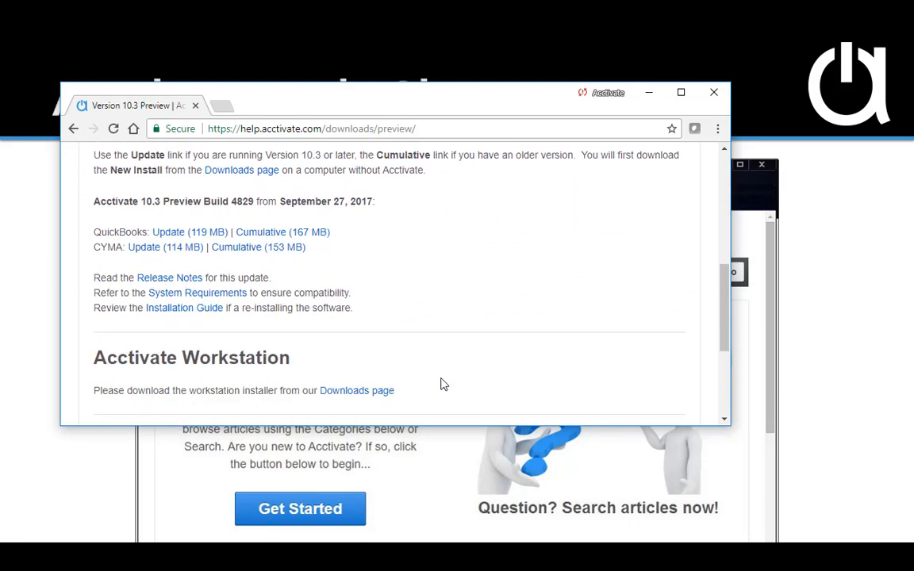
scroll(443, 384, "up", 7)
scroll(442, 384, "down", 3)
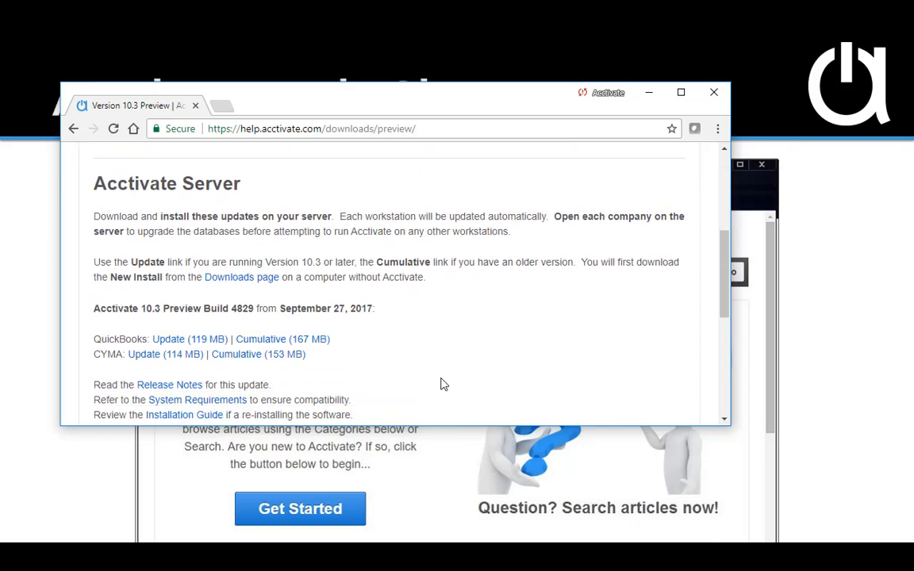
scroll(444, 385, "down", 1)
scroll(444, 384, "down", 5)
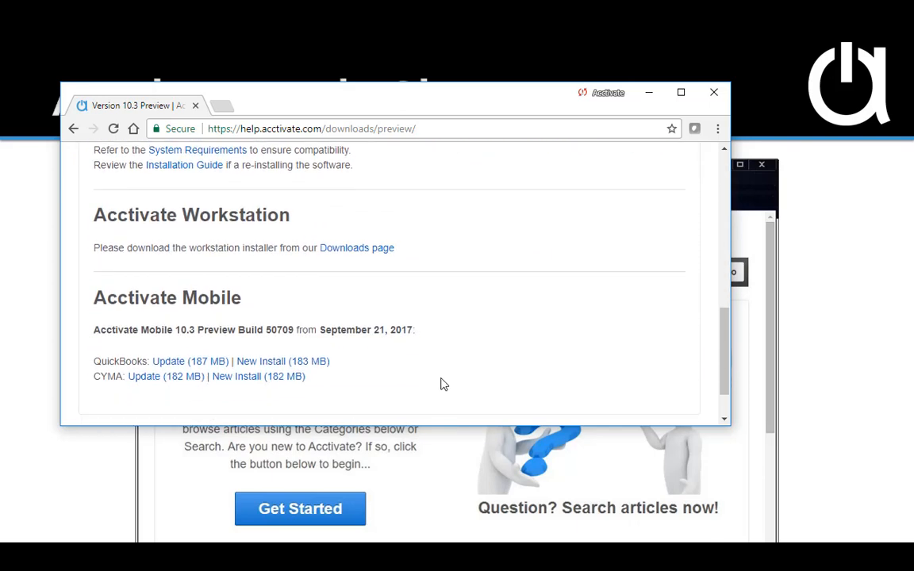
scroll(444, 384, "up", 10)
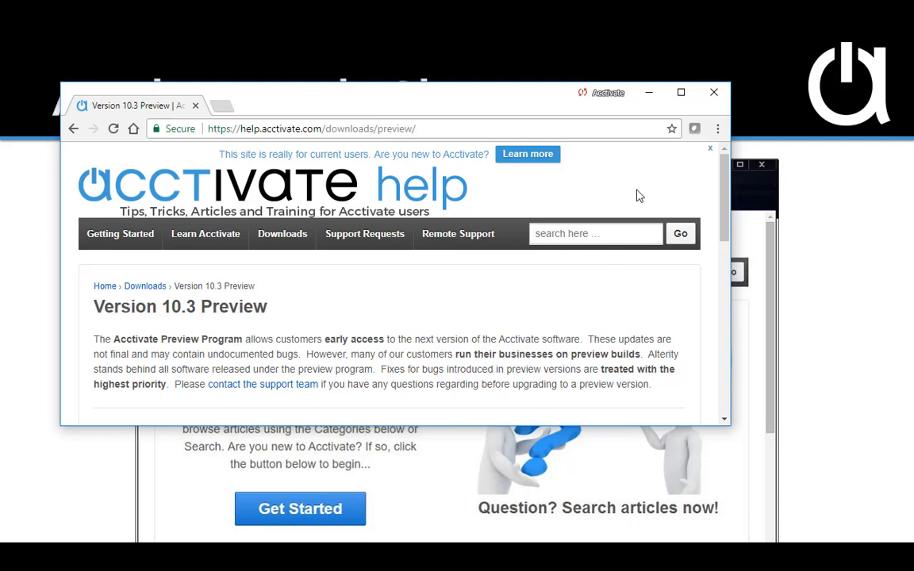
left_click(714, 94)
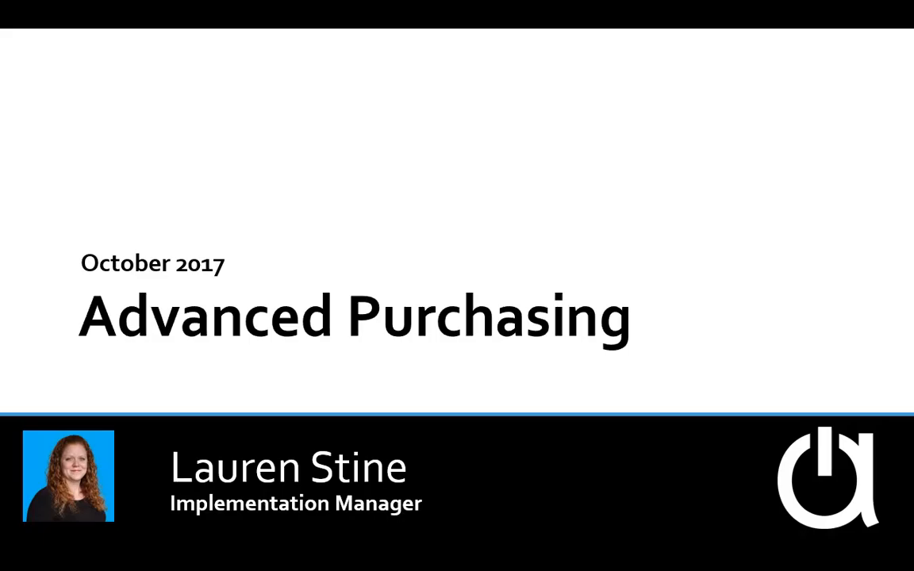